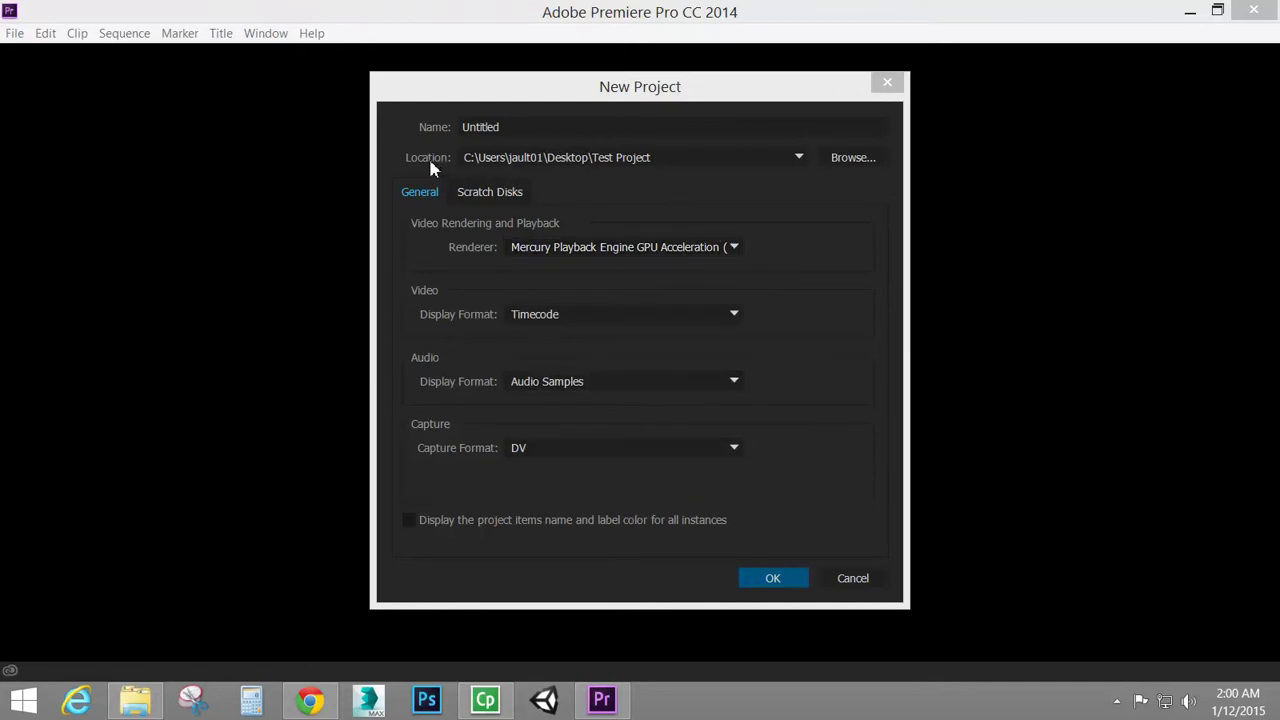
# - Browse to Desktop > Test Project and select it as the new project's location
pyautogui.click(848, 158)
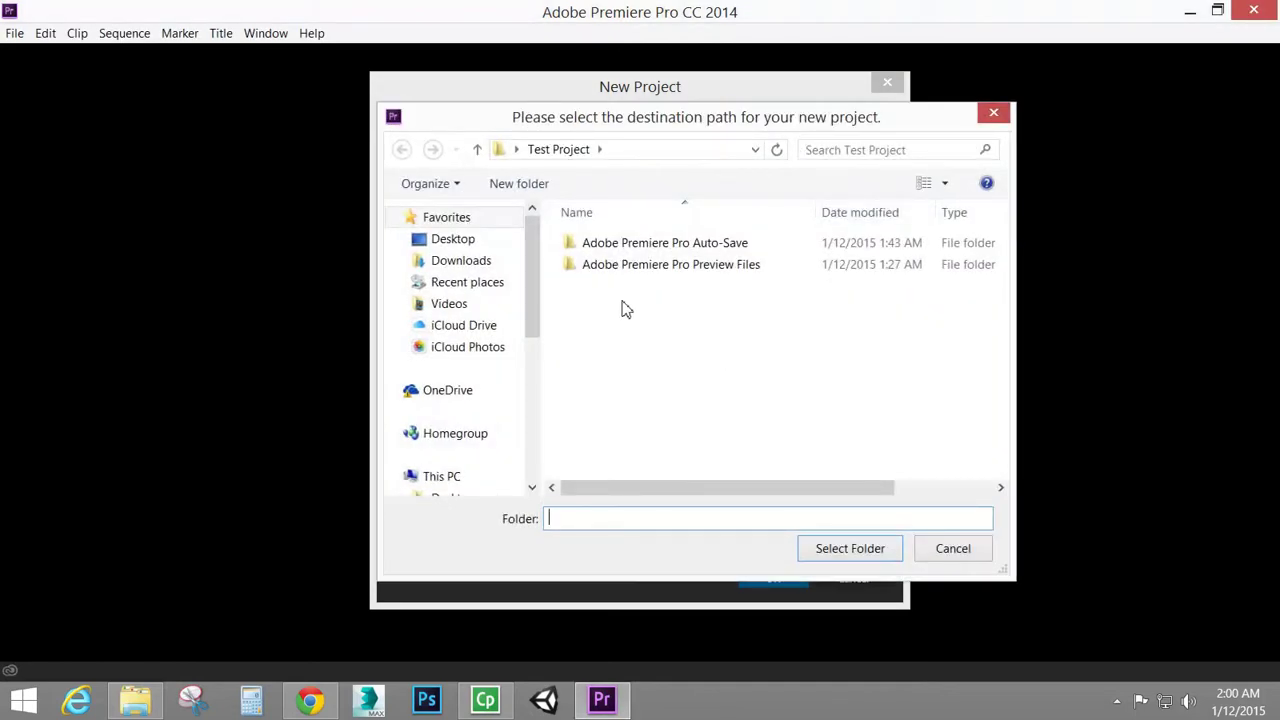
pyautogui.click(464, 241)
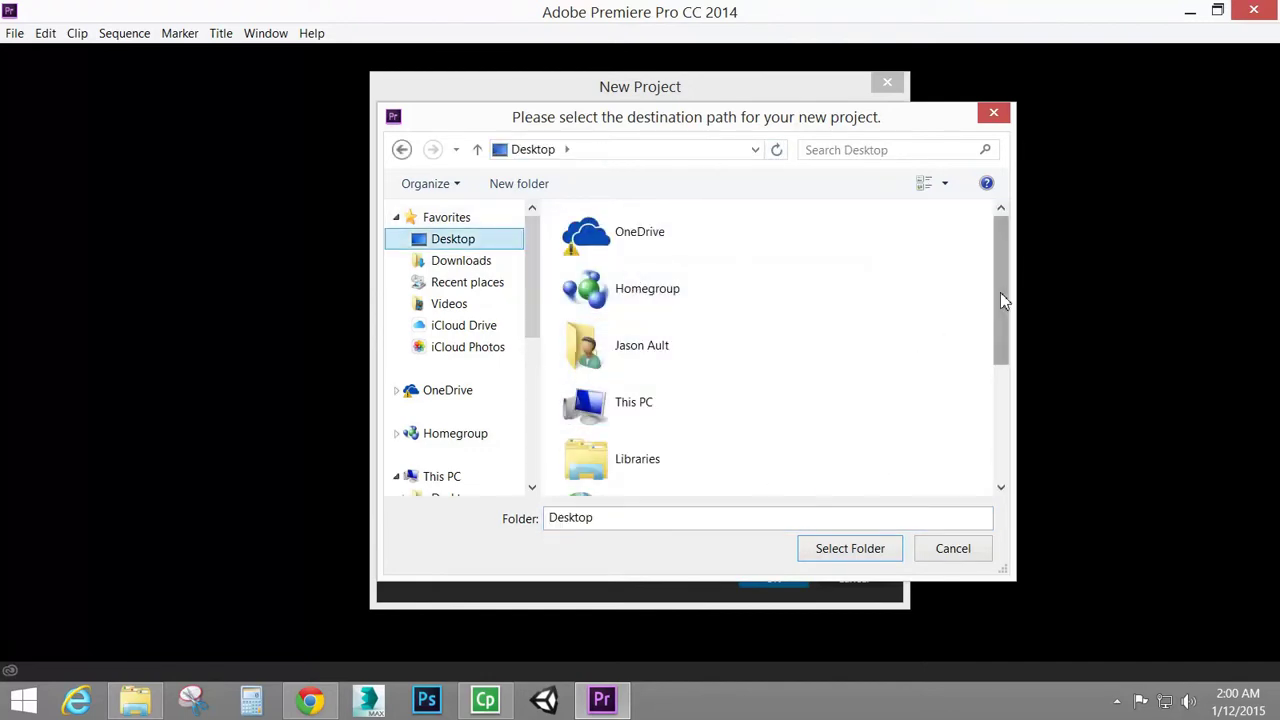
pyautogui.moveTo(1000, 292); pyautogui.dragTo(1000, 400)
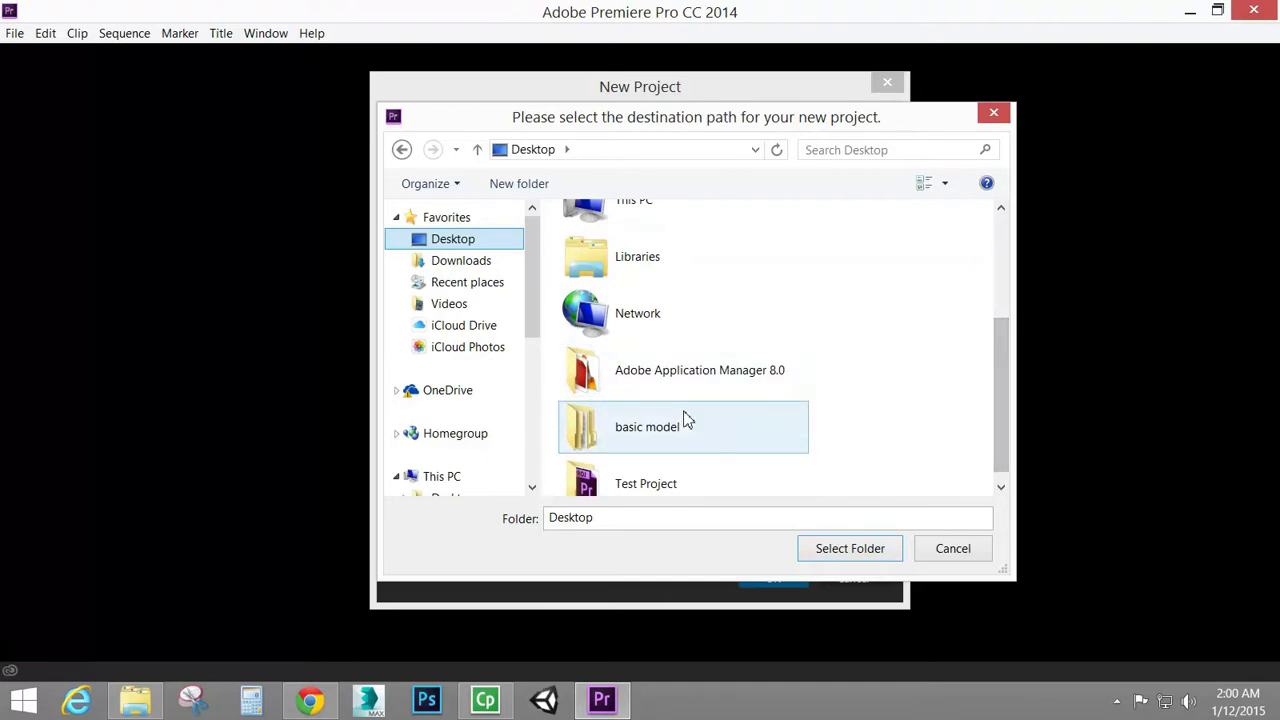
pyautogui.click(658, 486)
pyautogui.doubleClick(658, 486)
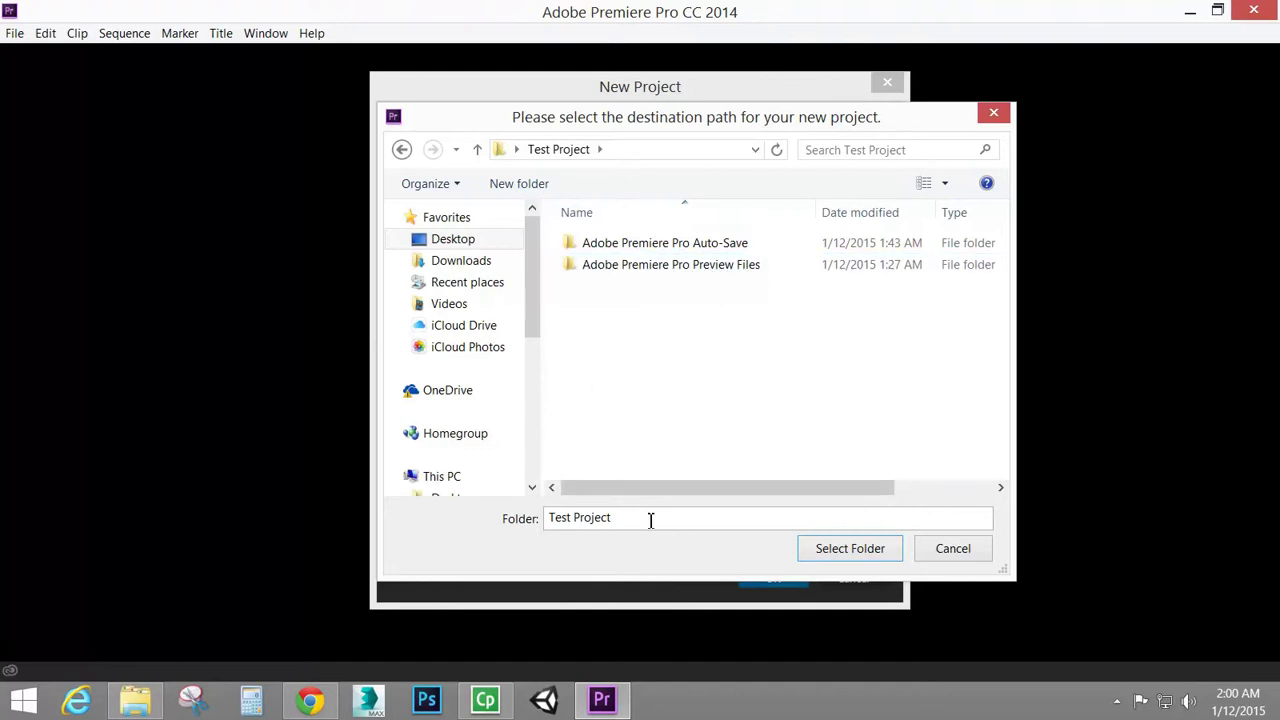
pyautogui.click(862, 552)
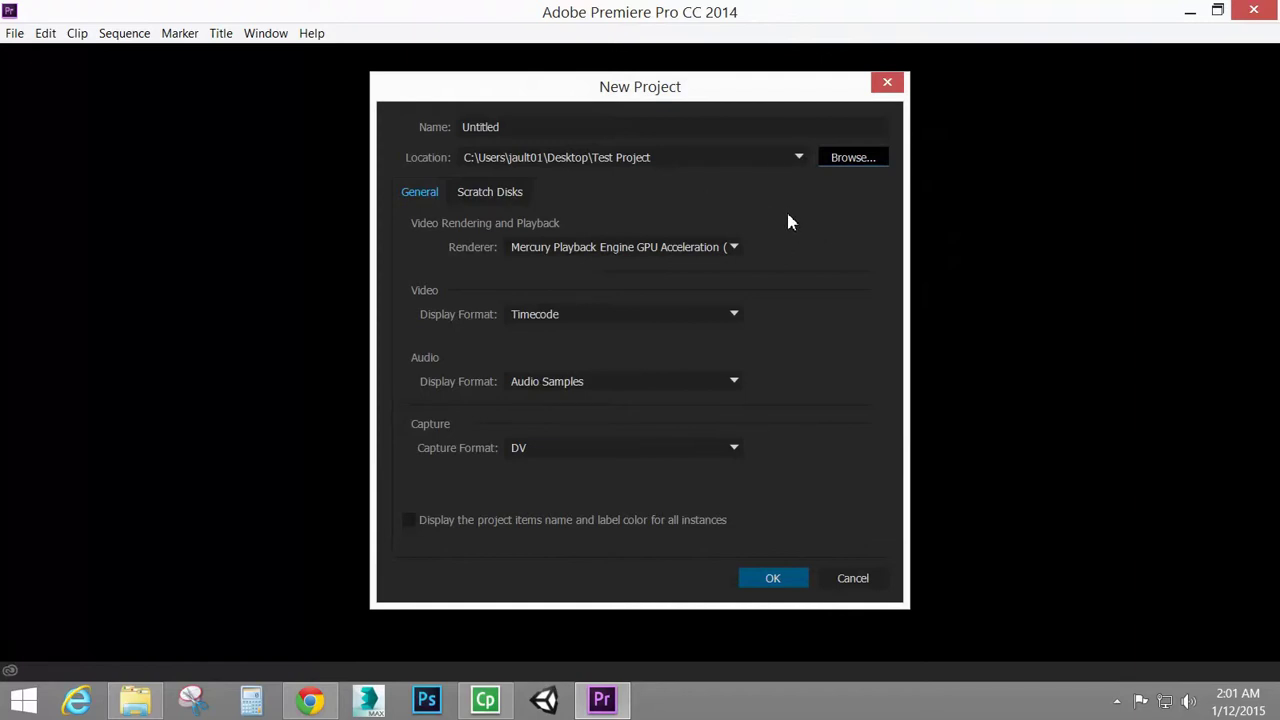
# - Name the project 'Test' and create it, overwriting the existing file
pyautogui.click(516, 127)
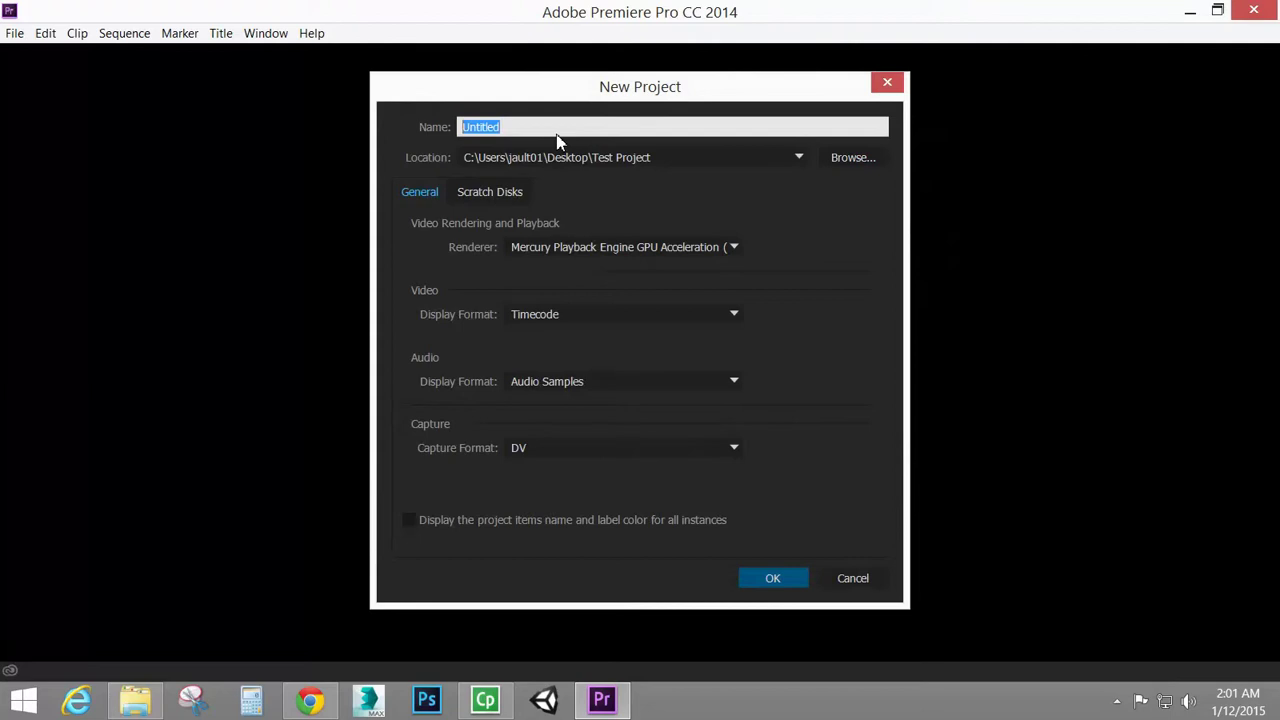
pyautogui.write('Test')
pyautogui.click(766, 582)
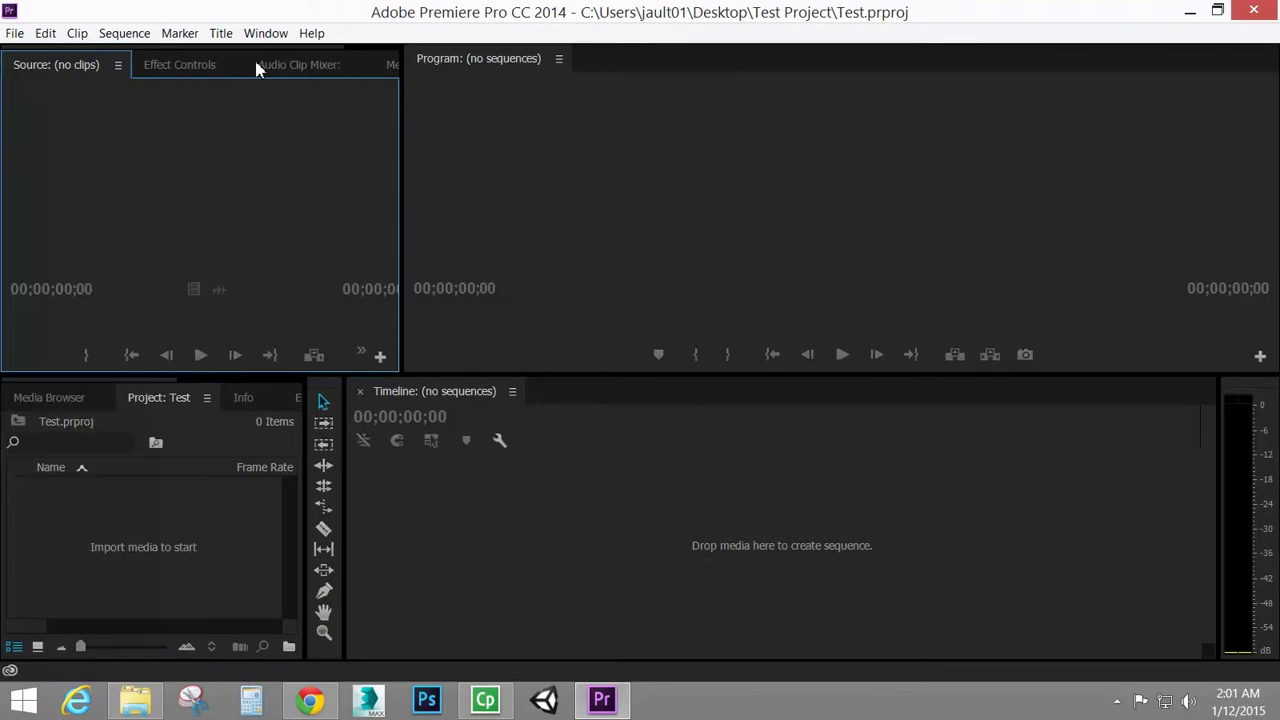
# - Pick the Selection tool and drag the Source/Program divider left to enlarge the Program monitor
pyautogui.click(619, 531)
pyautogui.click(690, 238)
pyautogui.click(260, 218)
pyautogui.click(180, 549)
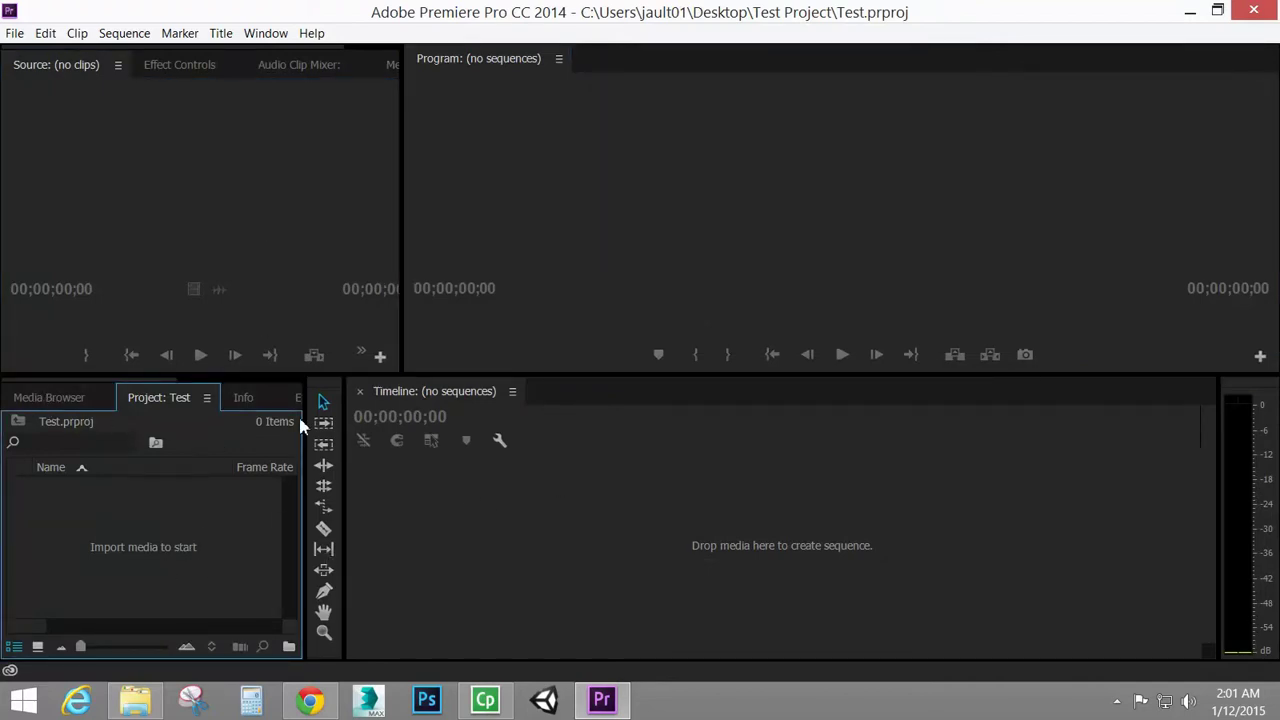
pyautogui.click(590, 546)
pyautogui.click(714, 226)
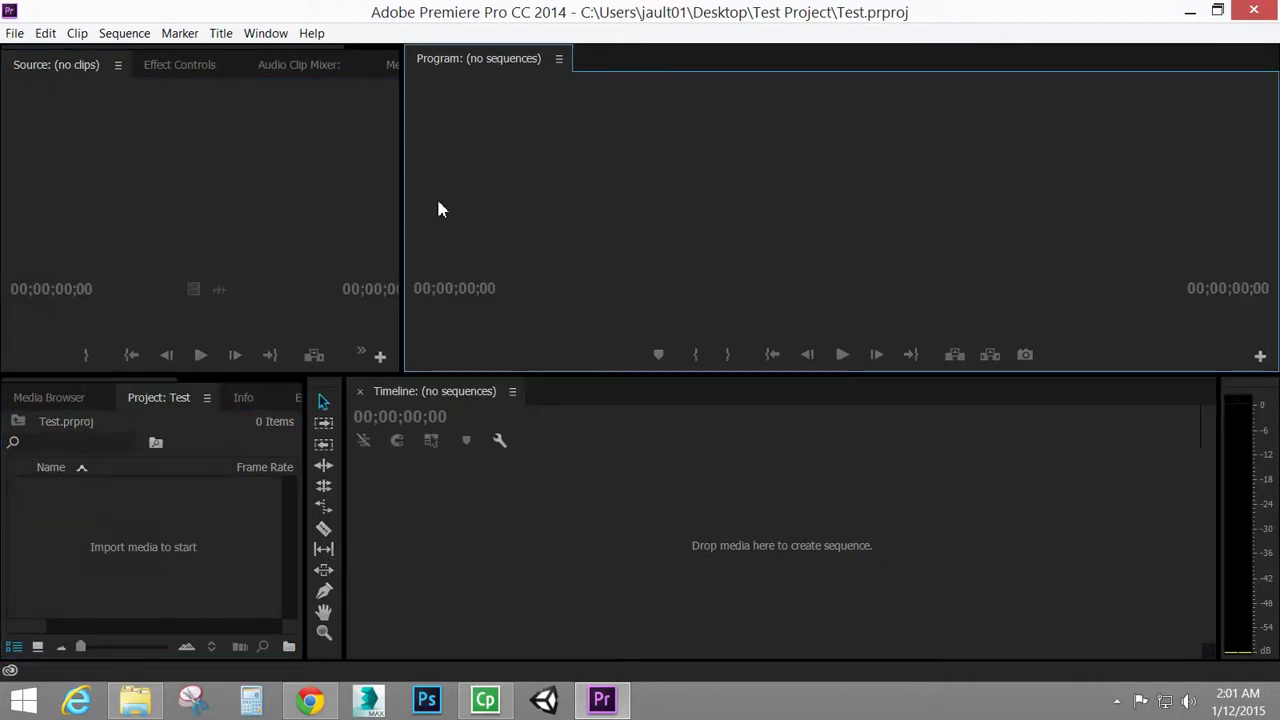
pyautogui.click(318, 200)
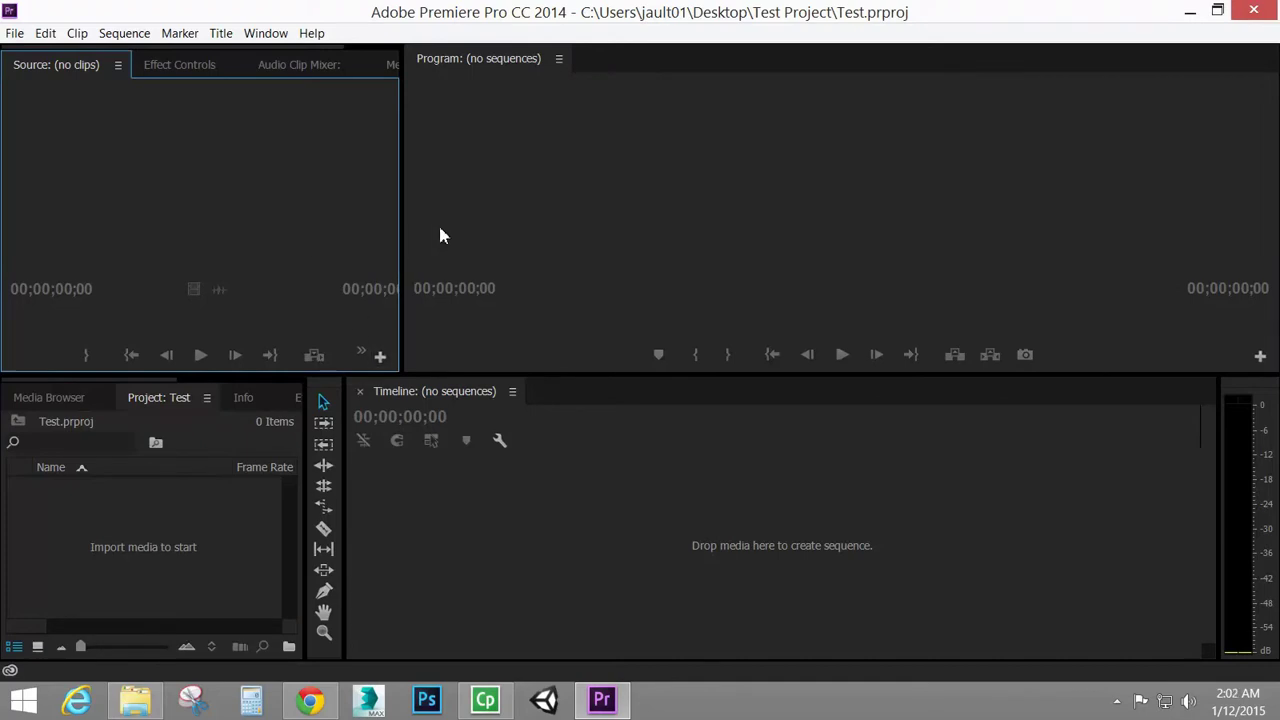
pyautogui.click(322, 400)
pyautogui.moveTo(403, 204); pyautogui.dragTo(344, 198)
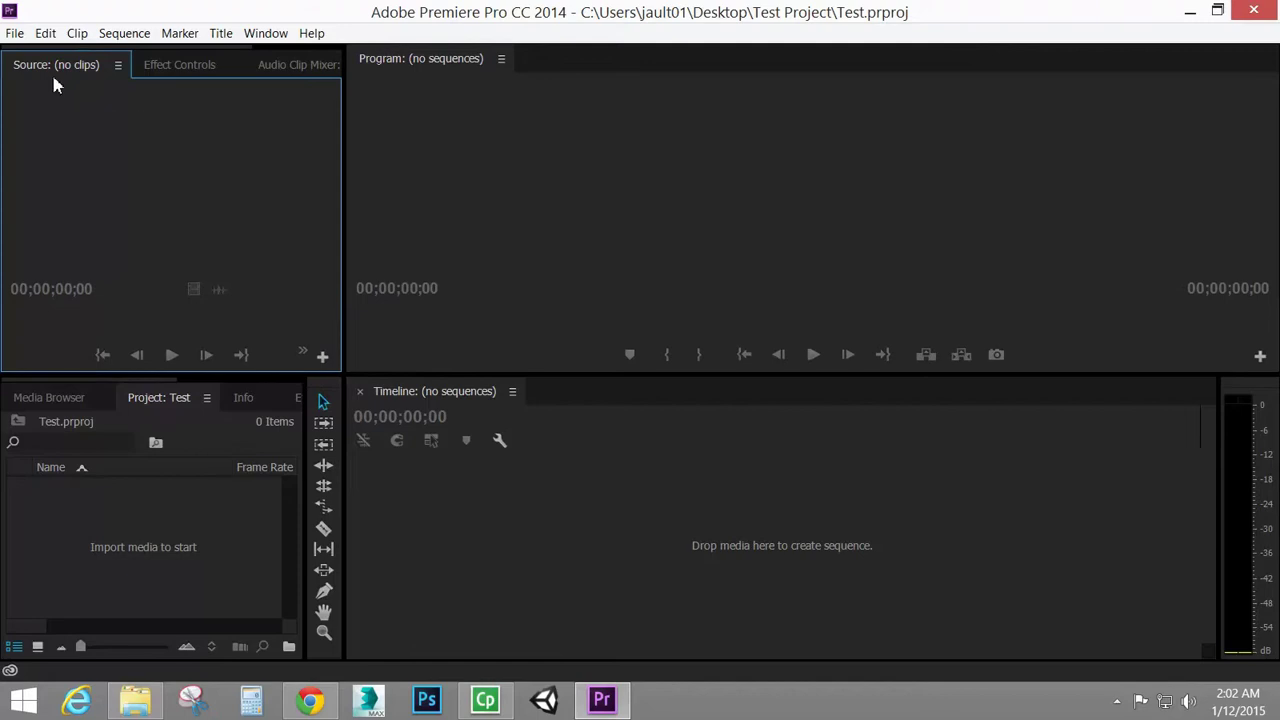
# - Start a new sequence, compare the DV-NTSC Widescreen 48kHz preset, then choose HDV 1080p30
pyautogui.click(21, 35)
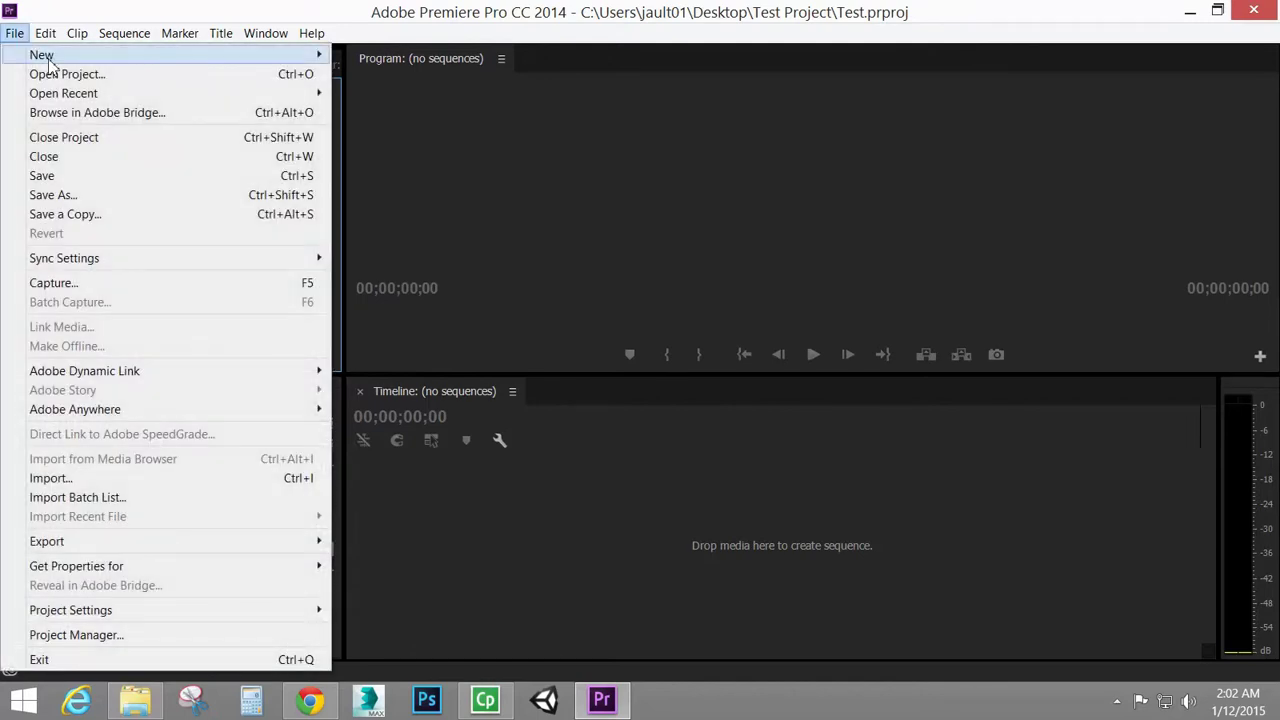
pyautogui.moveTo(55, 62)
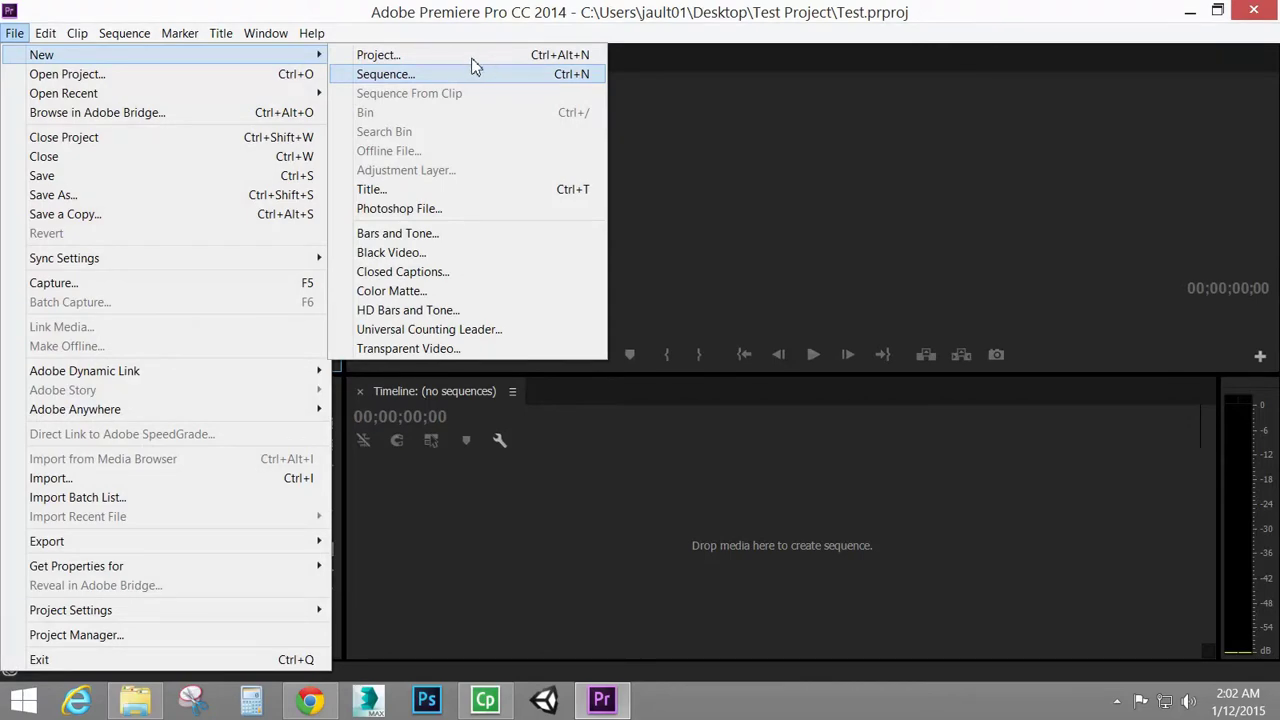
pyautogui.click(426, 74)
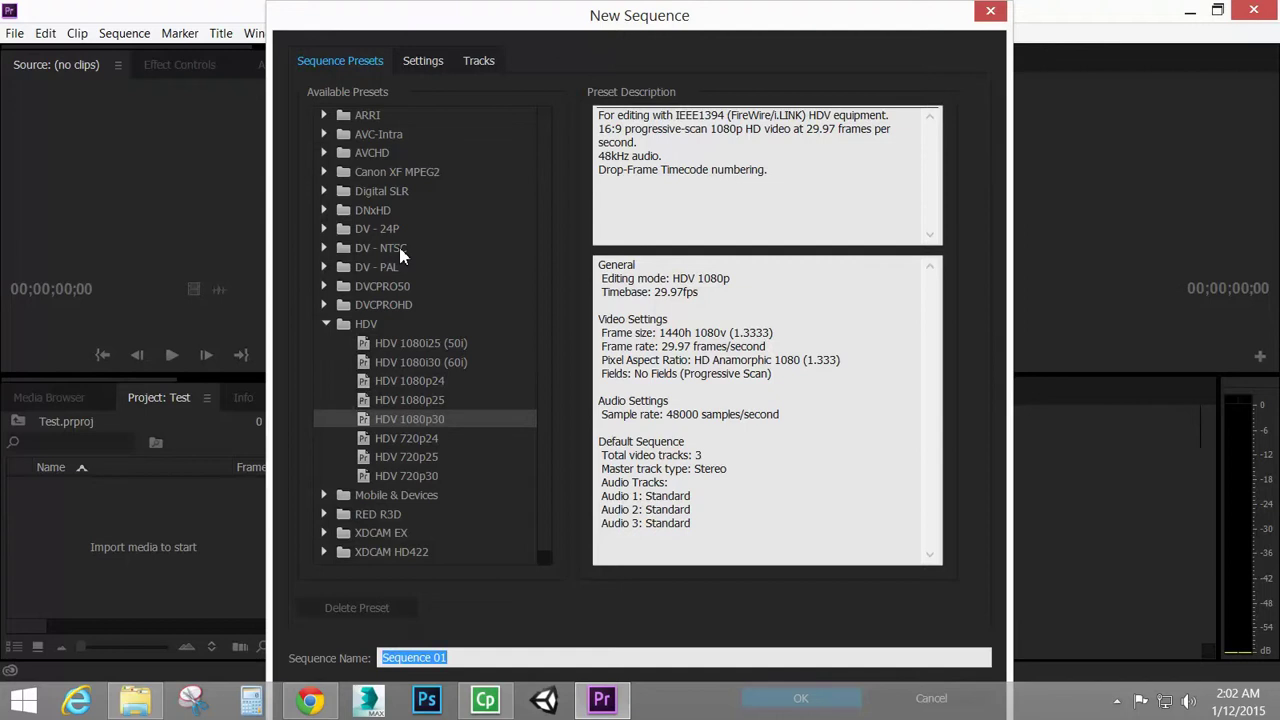
pyautogui.click(321, 249)
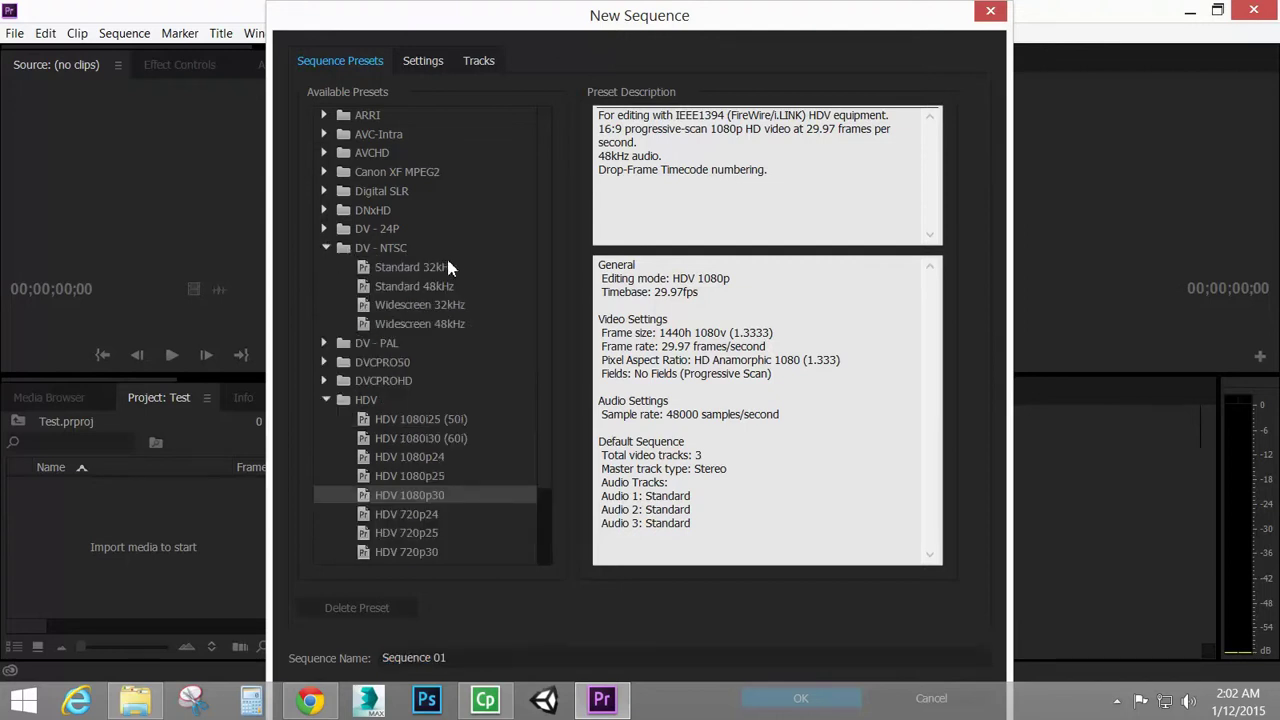
pyautogui.click(410, 326)
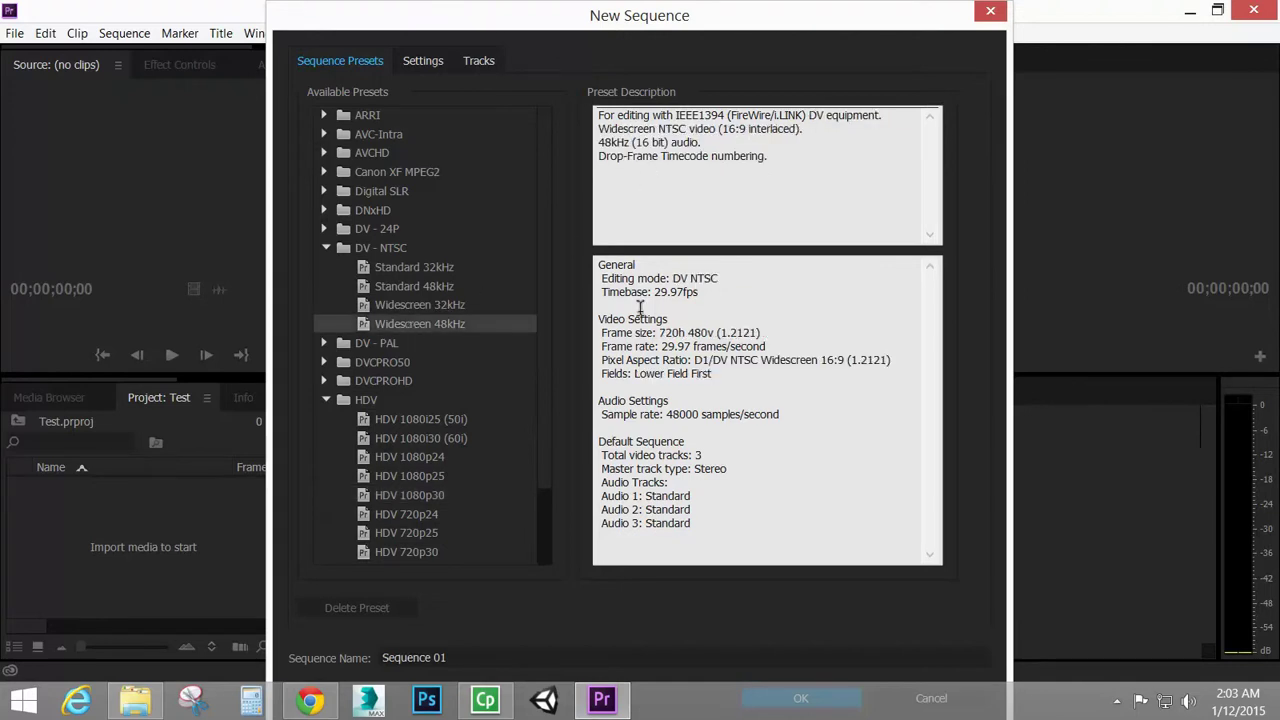
pyautogui.moveTo(660, 333); pyautogui.dragTo(708, 333)
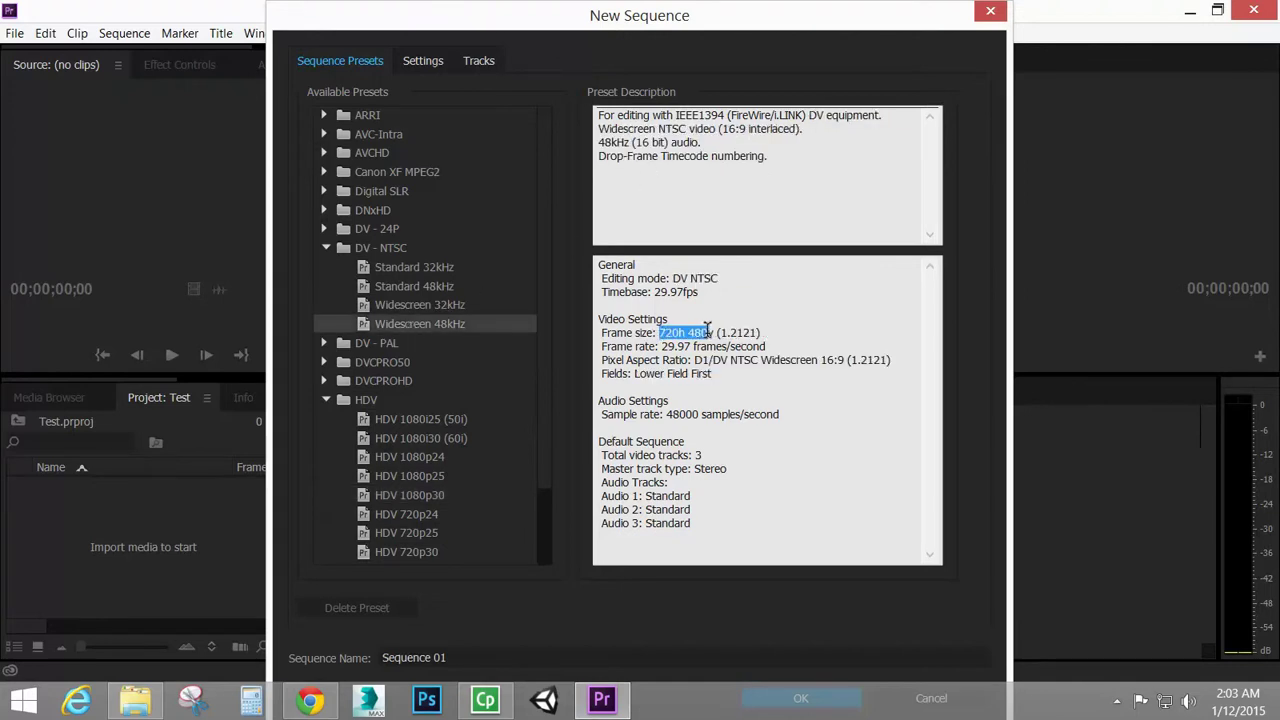
pyautogui.click(775, 332)
pyautogui.click(410, 496)
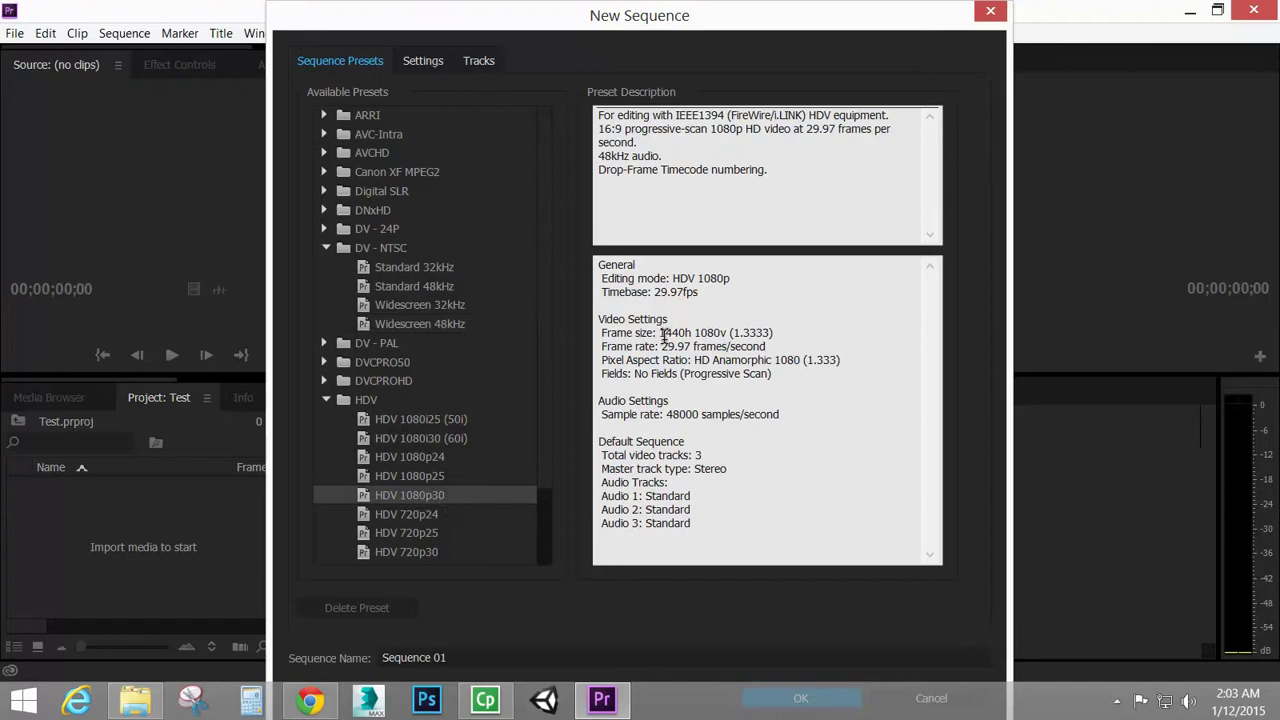
# - Name the HDV 1080p30 sequence 'Main Timeline' and create it
pyautogui.moveTo(660, 333); pyautogui.dragTo(729, 333)
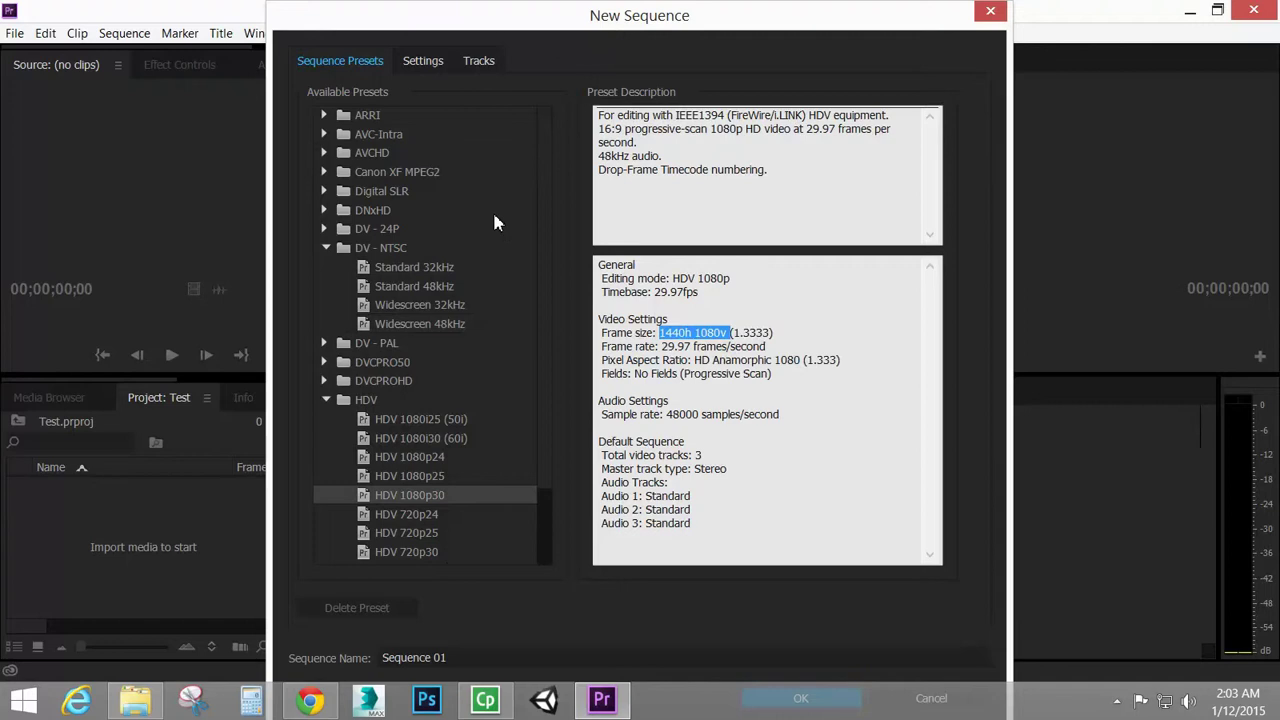
pyautogui.click(455, 657)
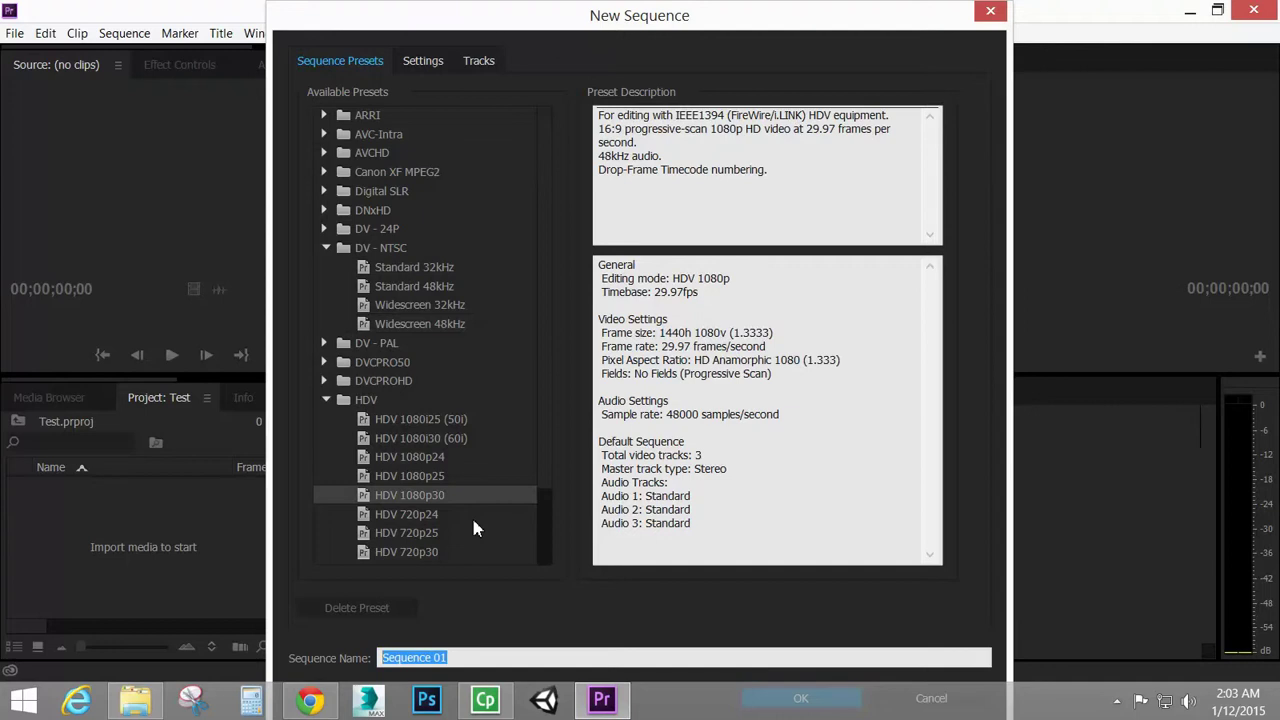
pyautogui.write('Main Timeline')
pyautogui.press('Return')
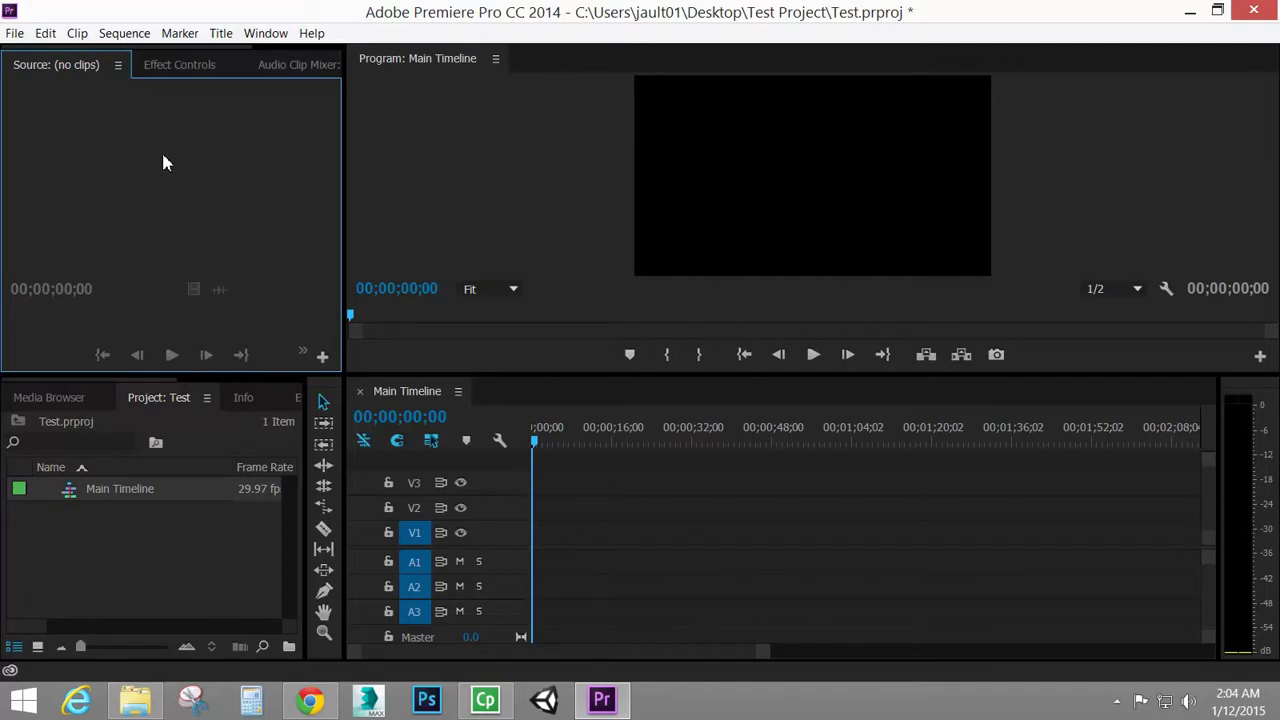
# - Widen the Effect Controls panel group, view Audio Clip Mixer, Source and Media Browser, then return to Project
pyautogui.click(168, 68)
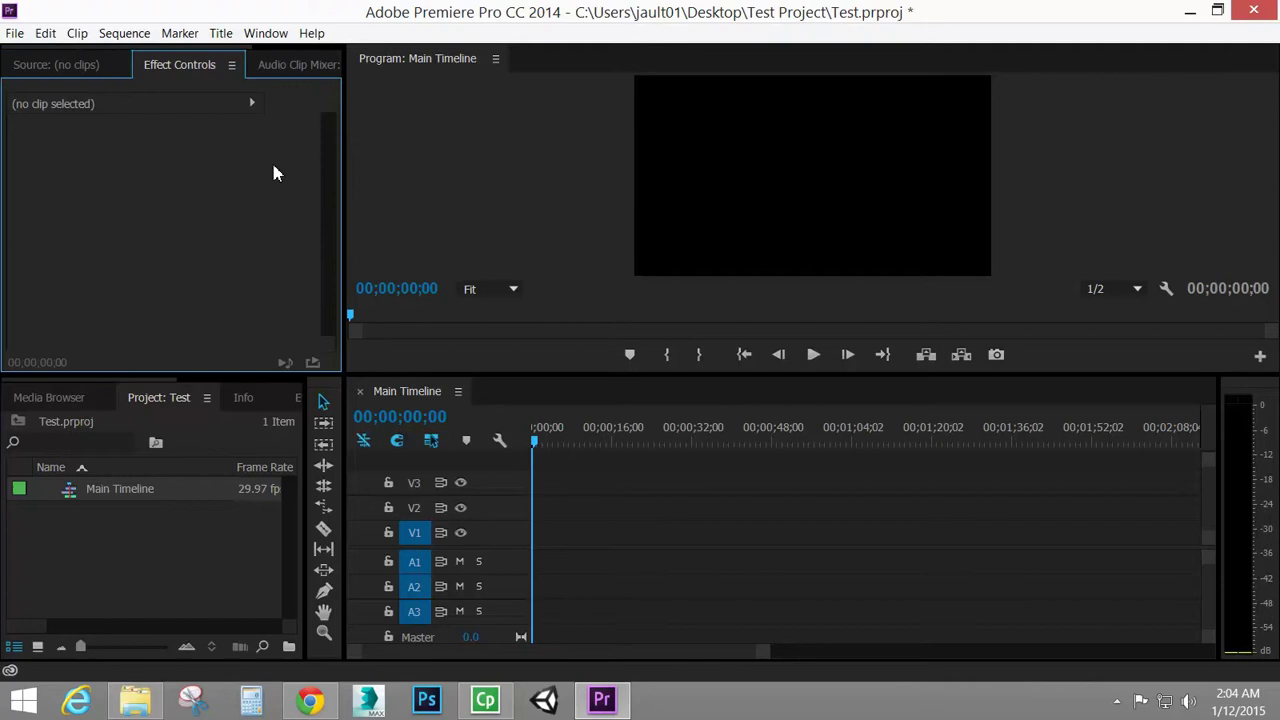
pyautogui.moveTo(342, 184); pyautogui.dragTo(415, 190)
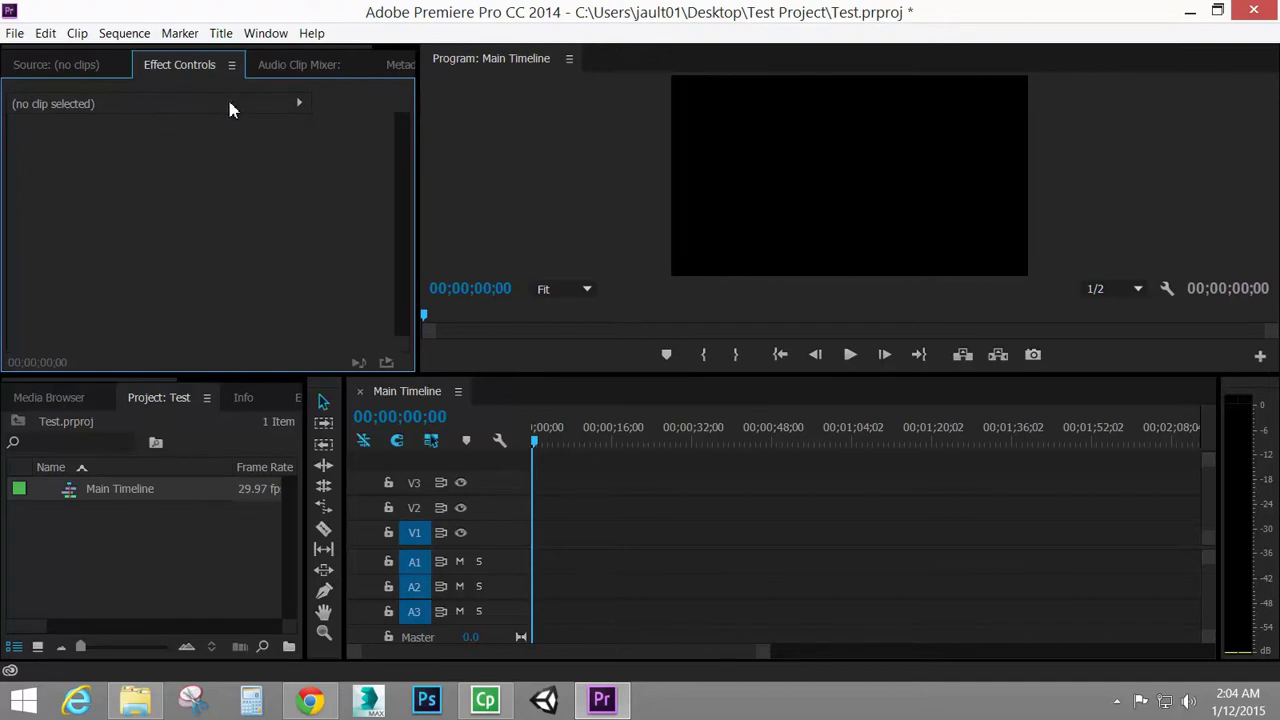
pyautogui.click(295, 66)
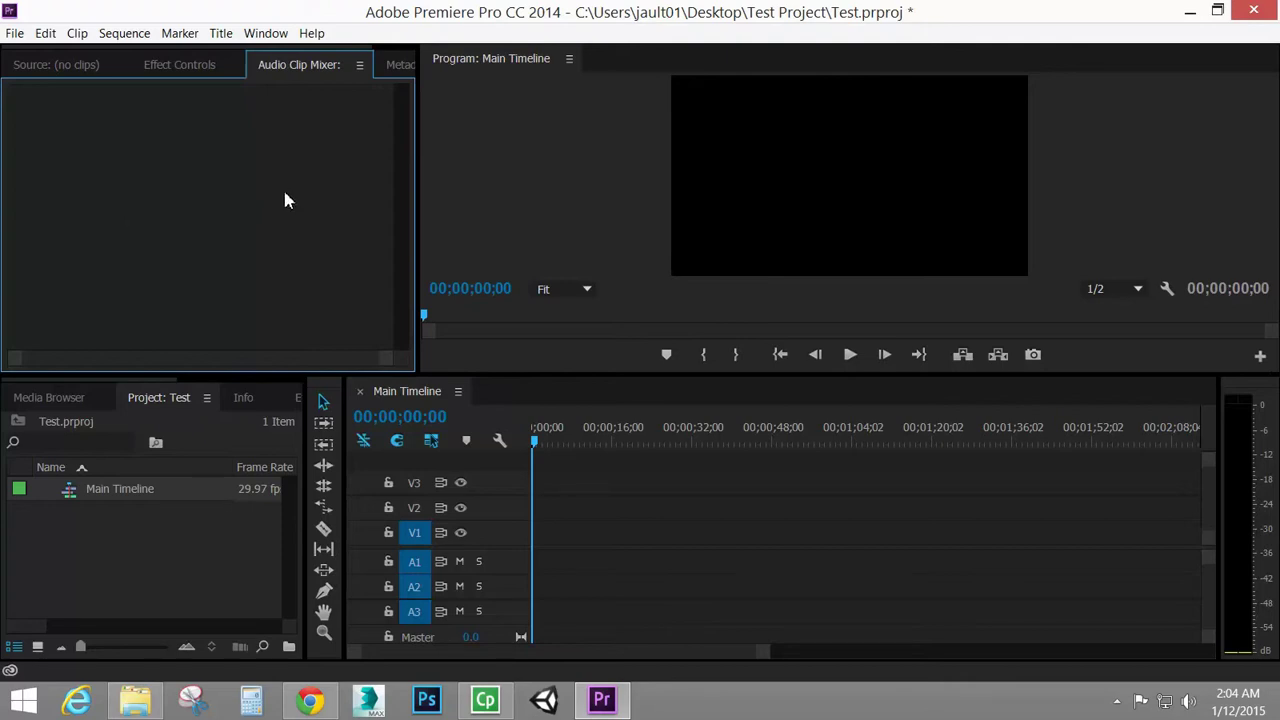
pyautogui.click(71, 70)
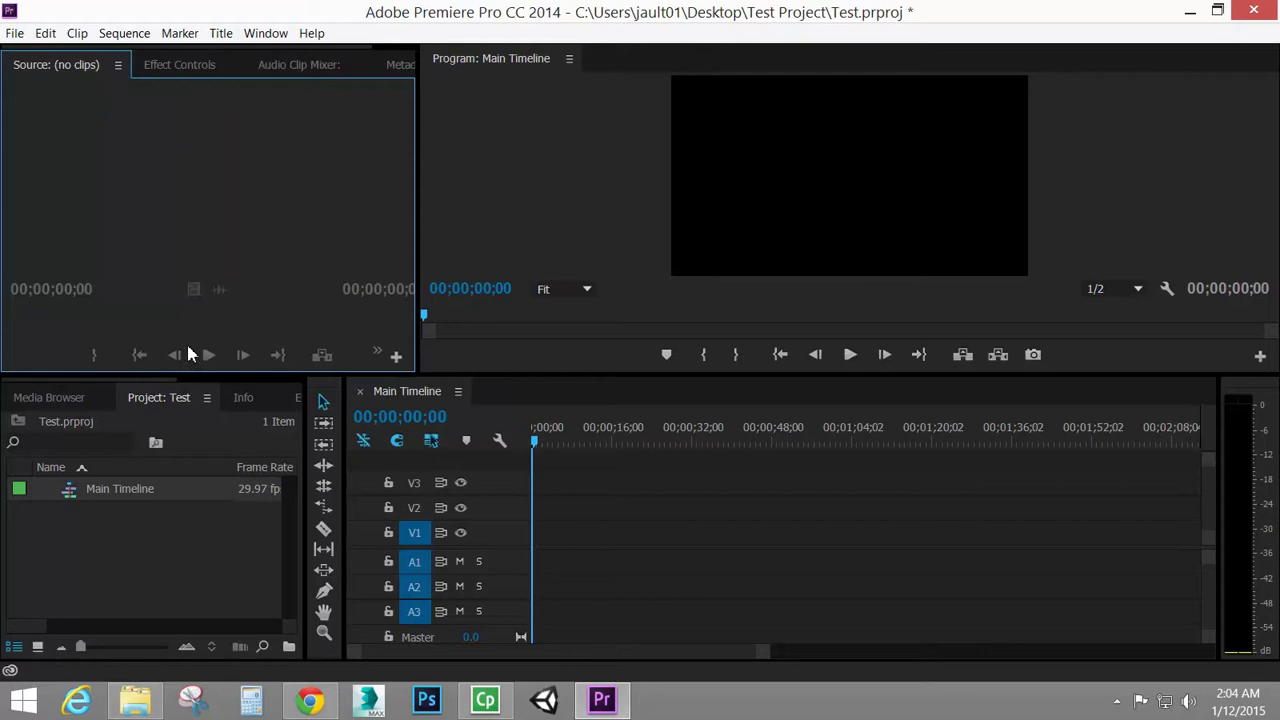
pyautogui.click(45, 398)
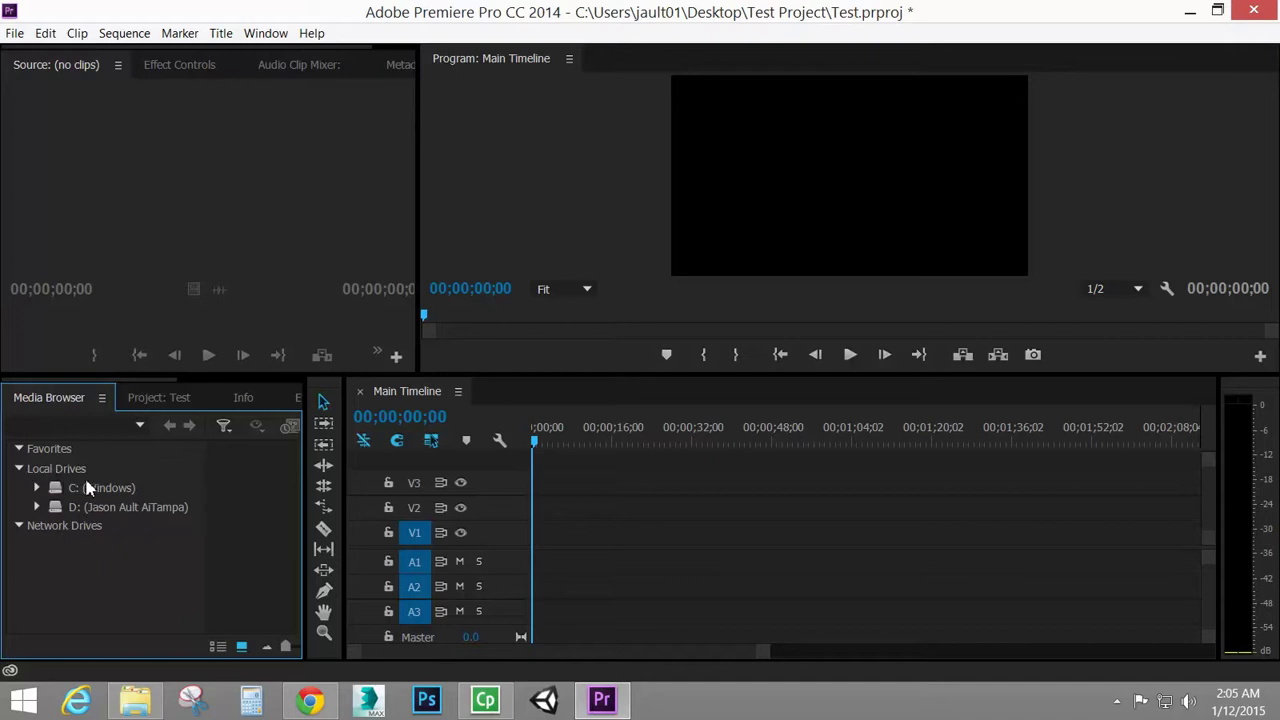
pyautogui.click(162, 398)
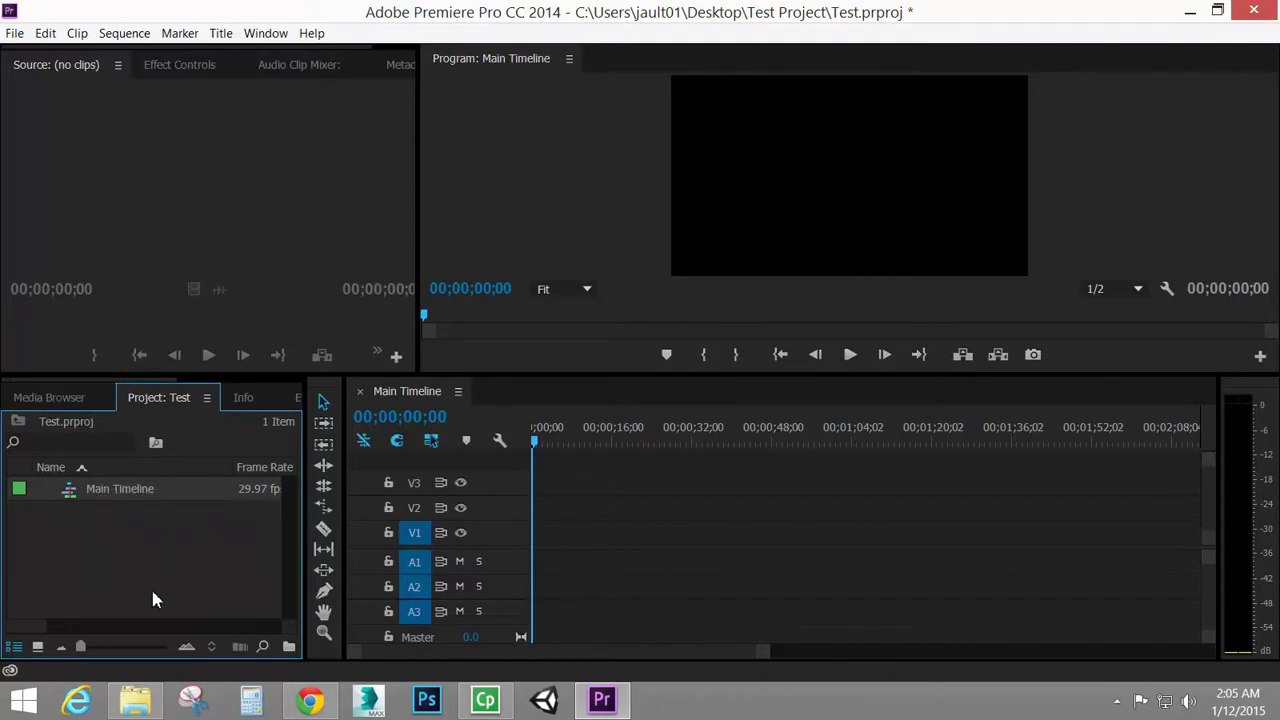
# - Create a new bin named 'Timelines' in the Project panel
pyautogui.rightClick(110, 542)
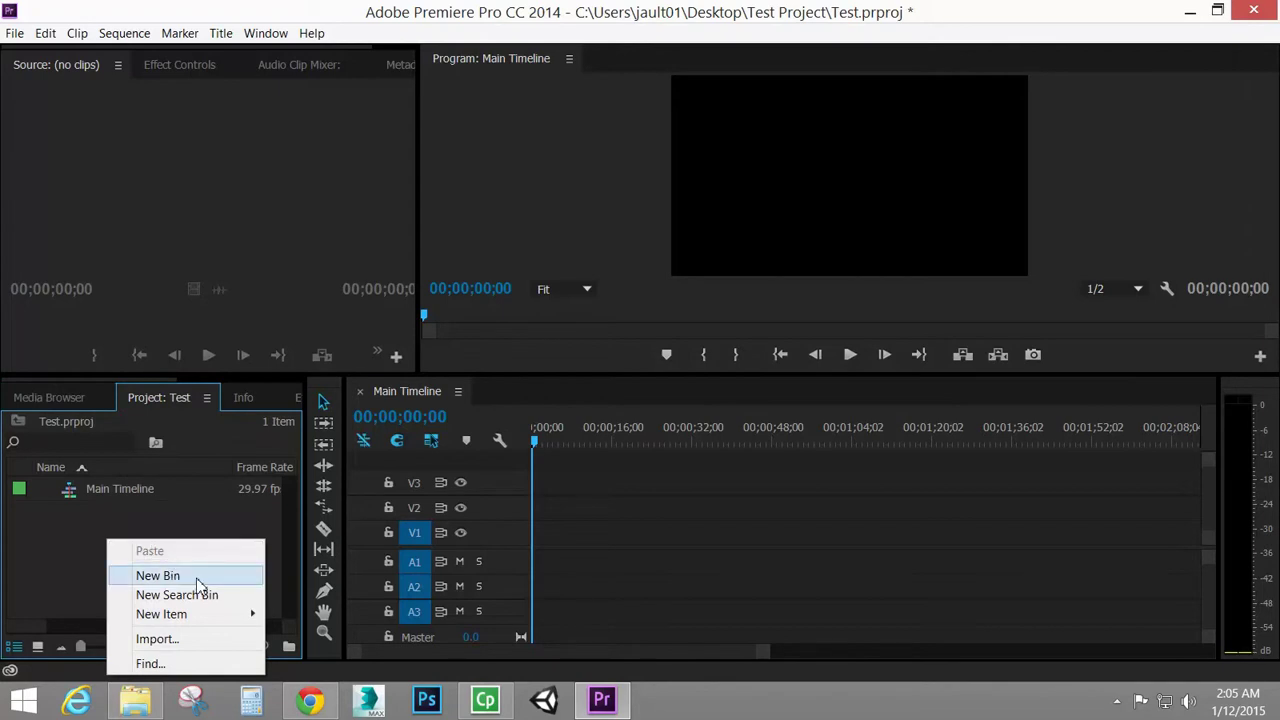
pyautogui.moveTo(157, 616)
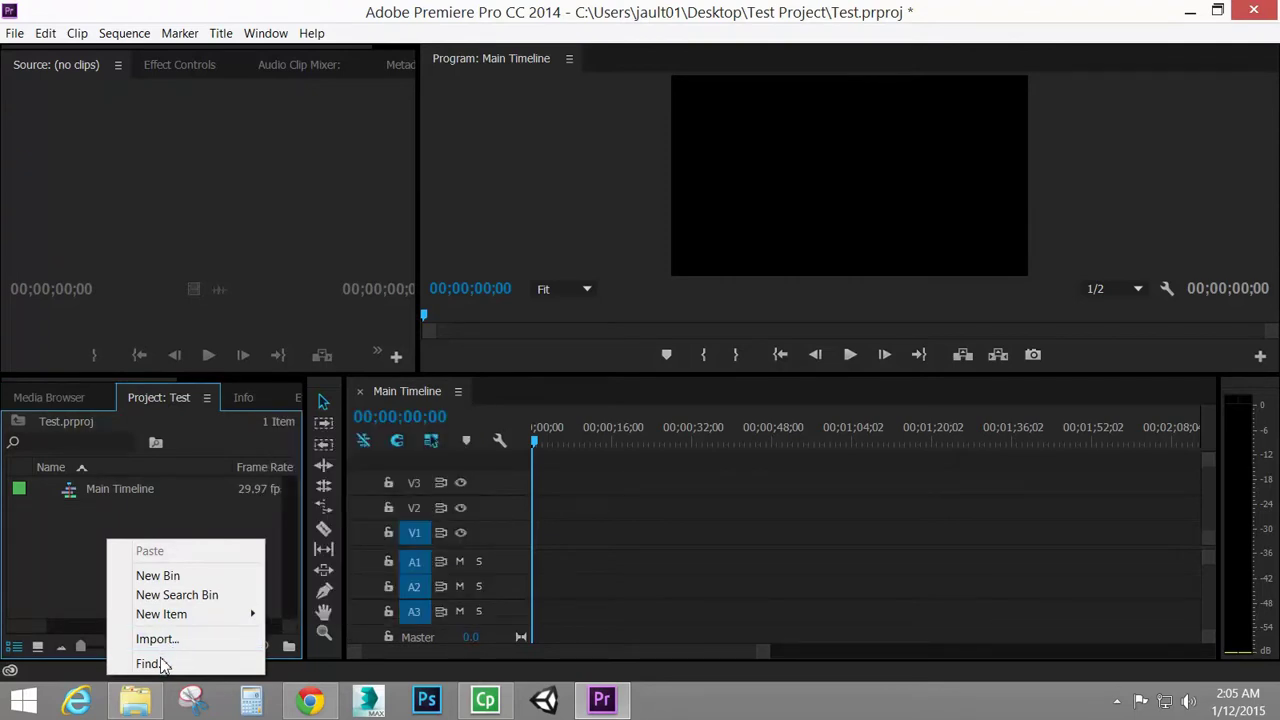
pyautogui.click(158, 576)
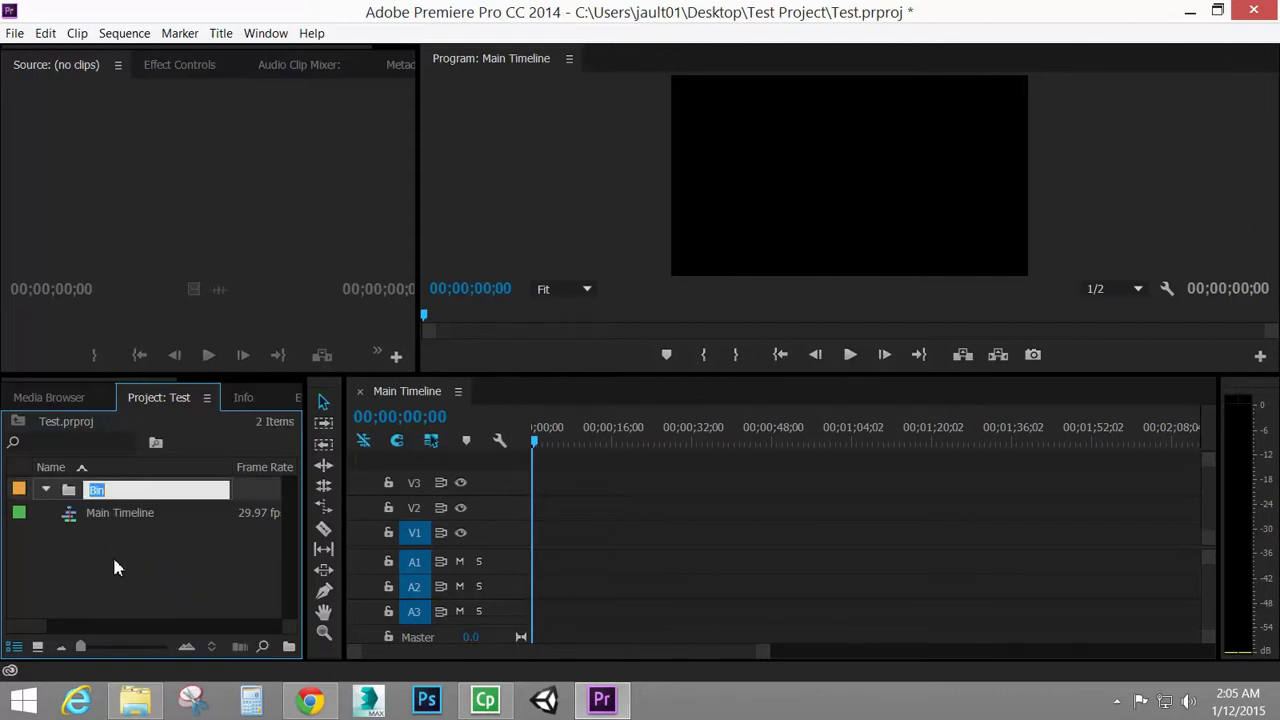
pyautogui.write('T')
pyautogui.write('im')
pyautogui.write('elim')
pyautogui.write('e')
pyautogui.press('BackSpace')
pyautogui.press('BackSpace')
pyautogui.press('BackSpace')
pyautogui.press('BackSpace')
pyautogui.write('lines')
pyautogui.press('Tab')
pyautogui.click(134, 554)
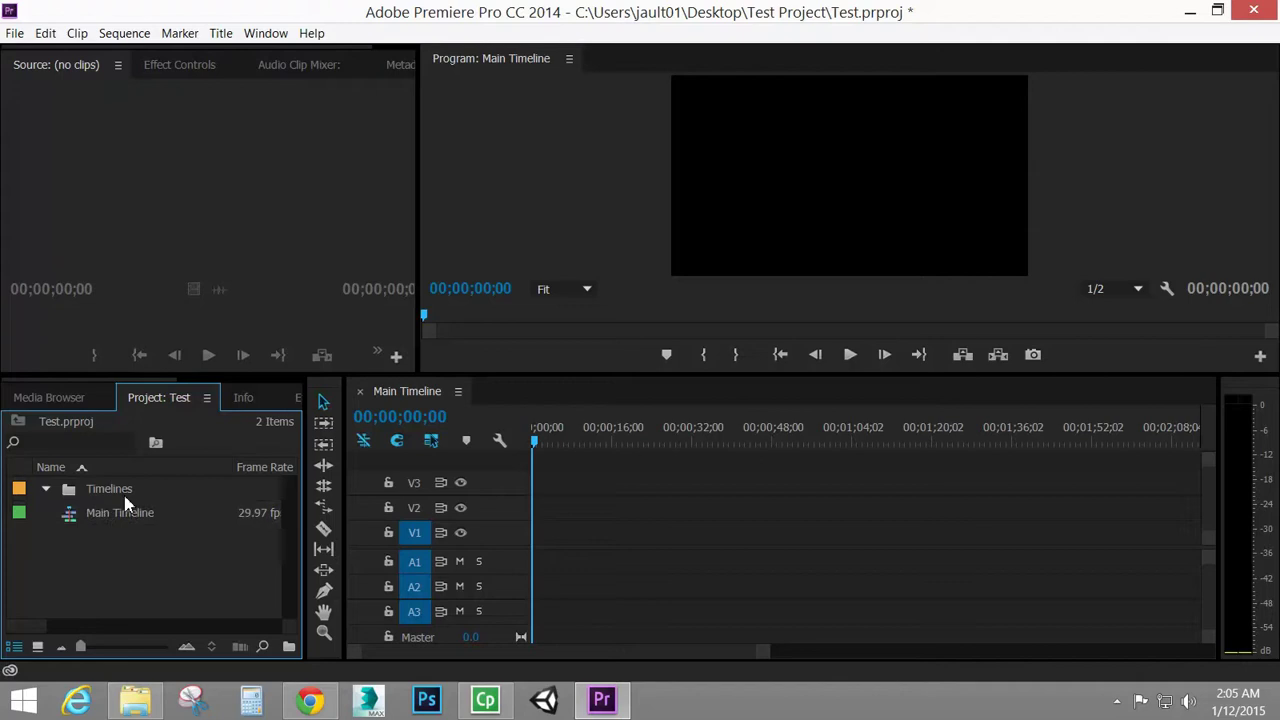
# - Move the Main Timeline sequence into the Timelines bin and re-expand the bin
pyautogui.click(106, 496)
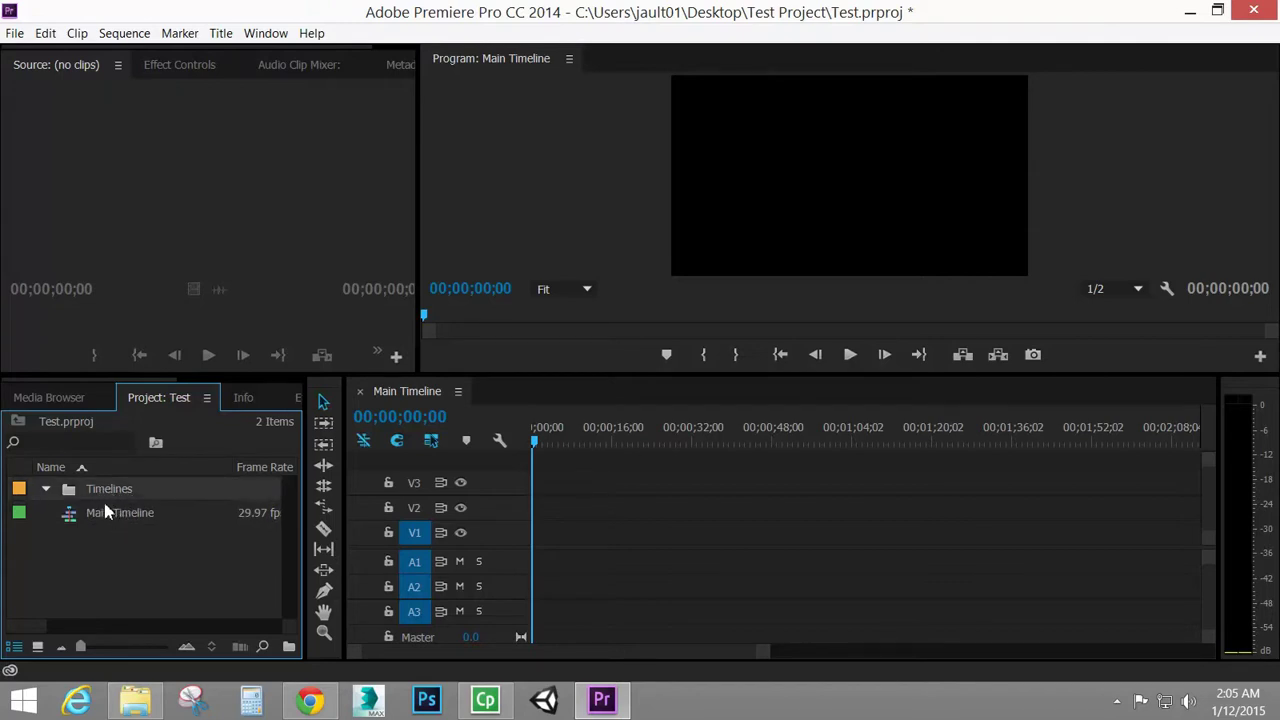
pyautogui.click(107, 514)
pyautogui.moveTo(100, 522); pyautogui.dragTo(100, 490)
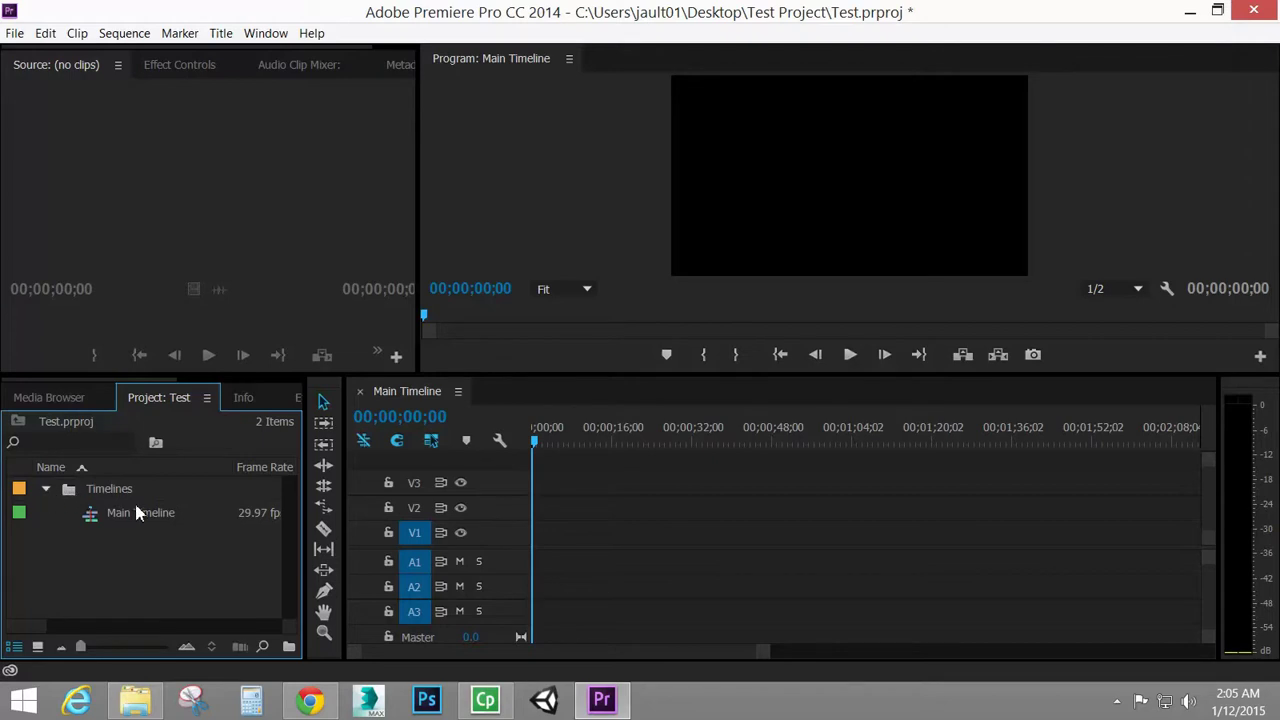
pyautogui.click(46, 491)
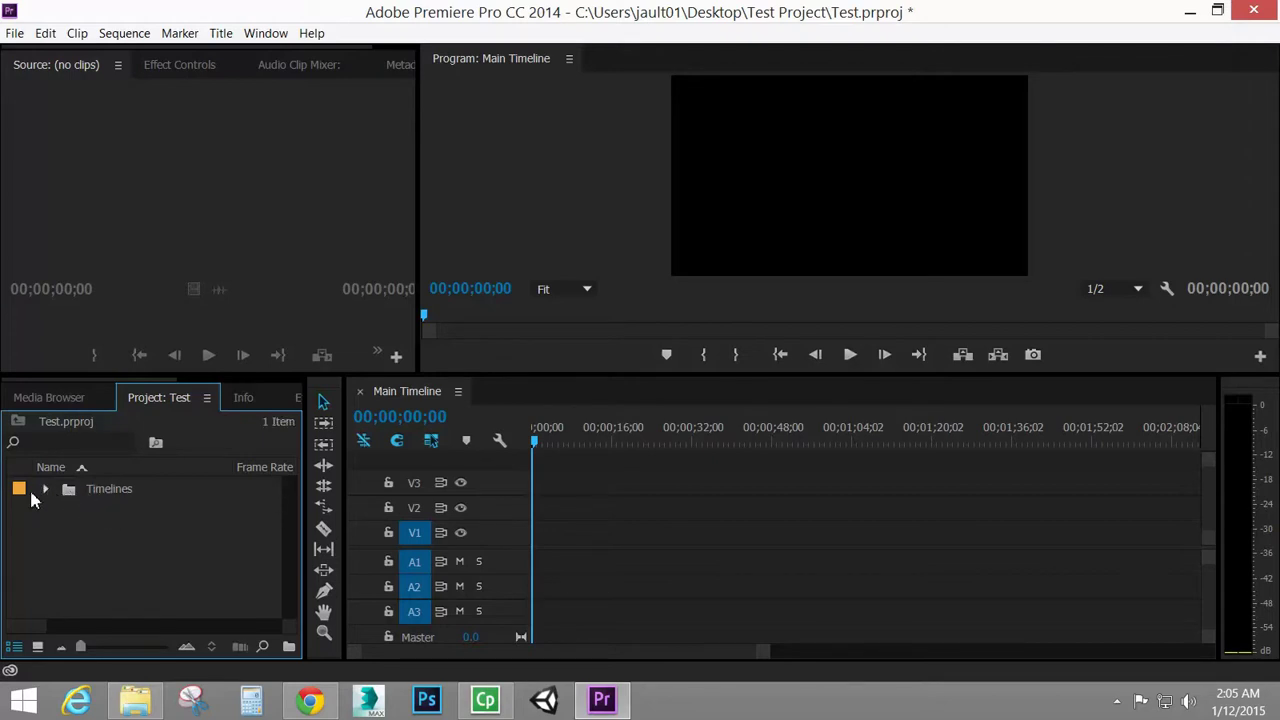
pyautogui.click(46, 491)
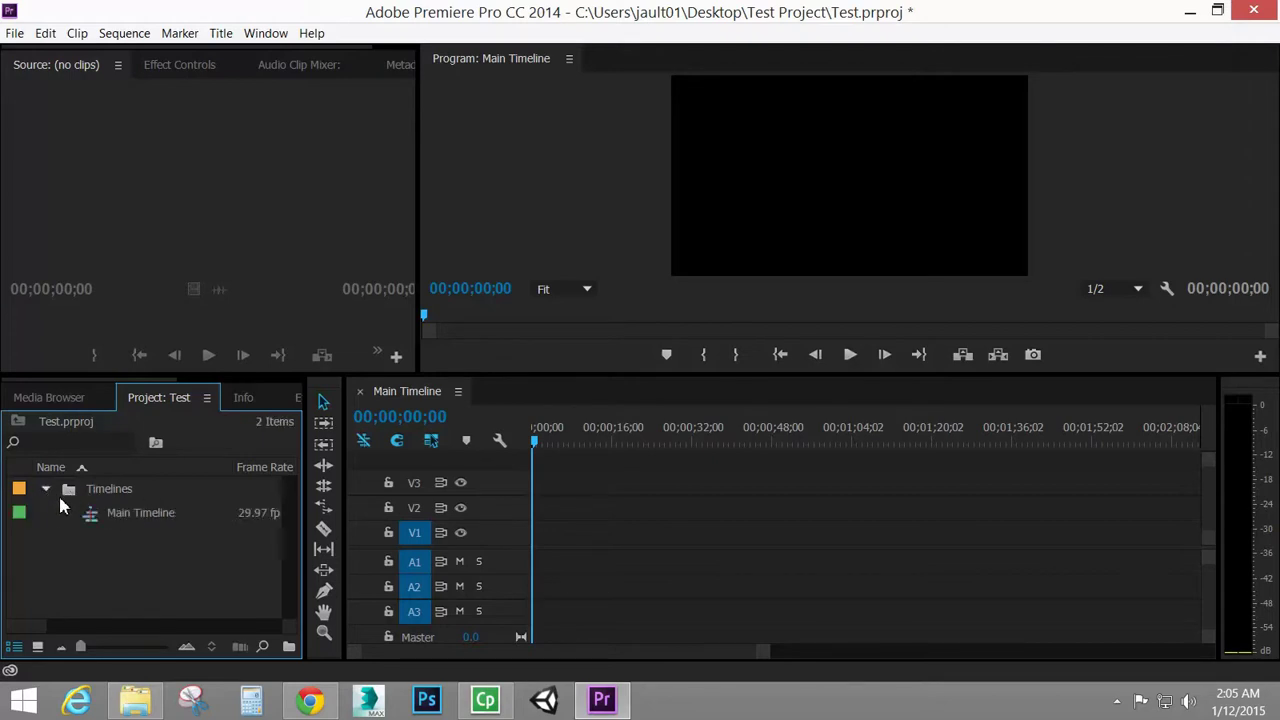
# - Add bins named Videos and Sounds, then collapse the Timelines bin
pyautogui.rightClick(84, 562)
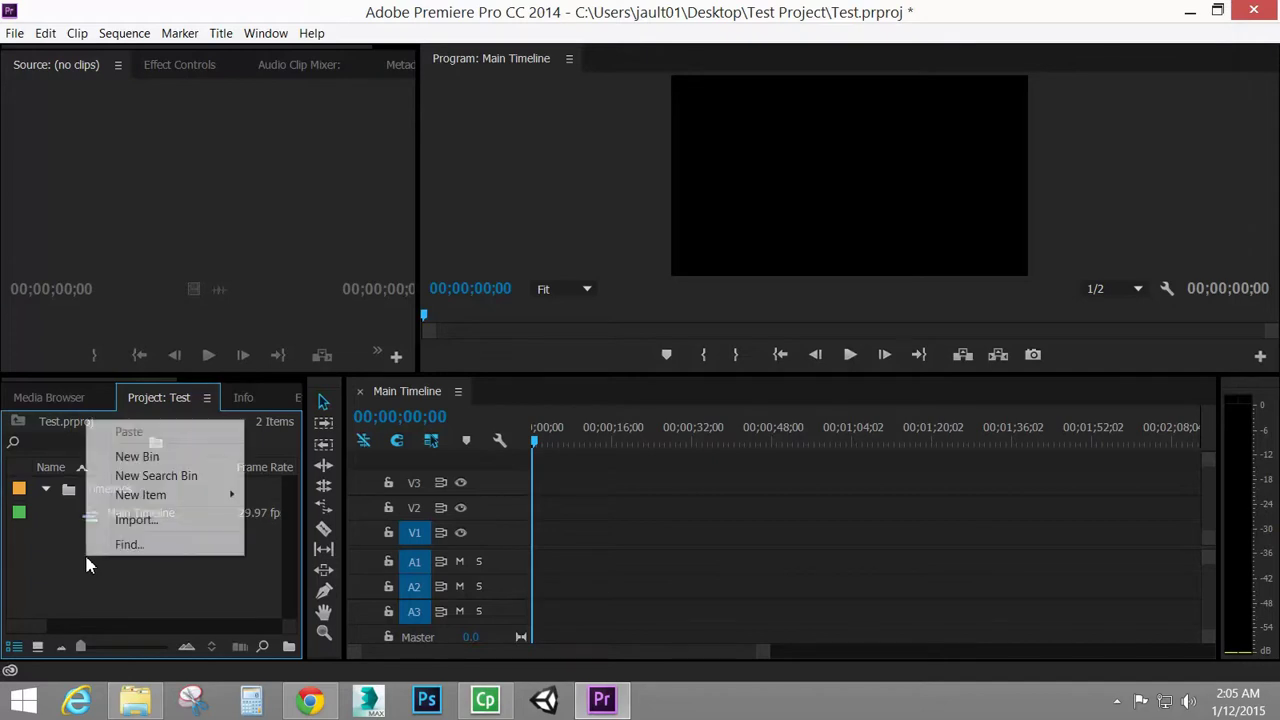
pyautogui.click(137, 456)
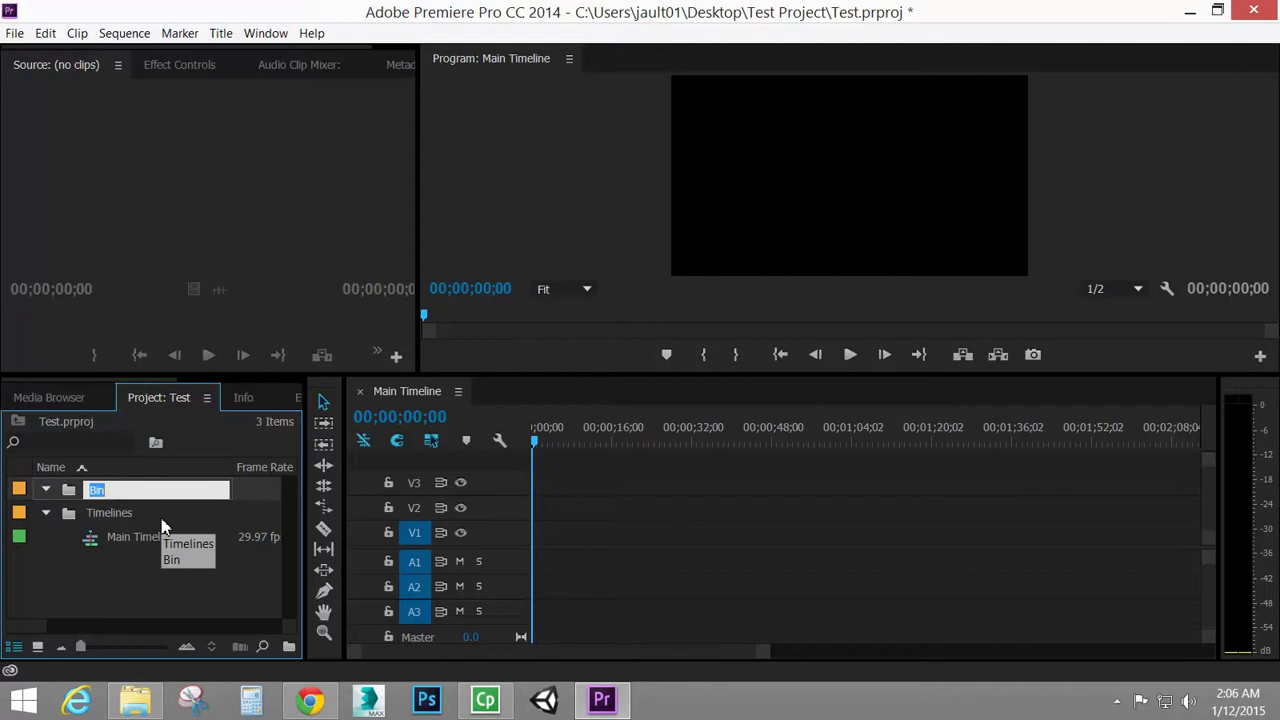
pyautogui.write('Videos')
pyautogui.click(160, 514)
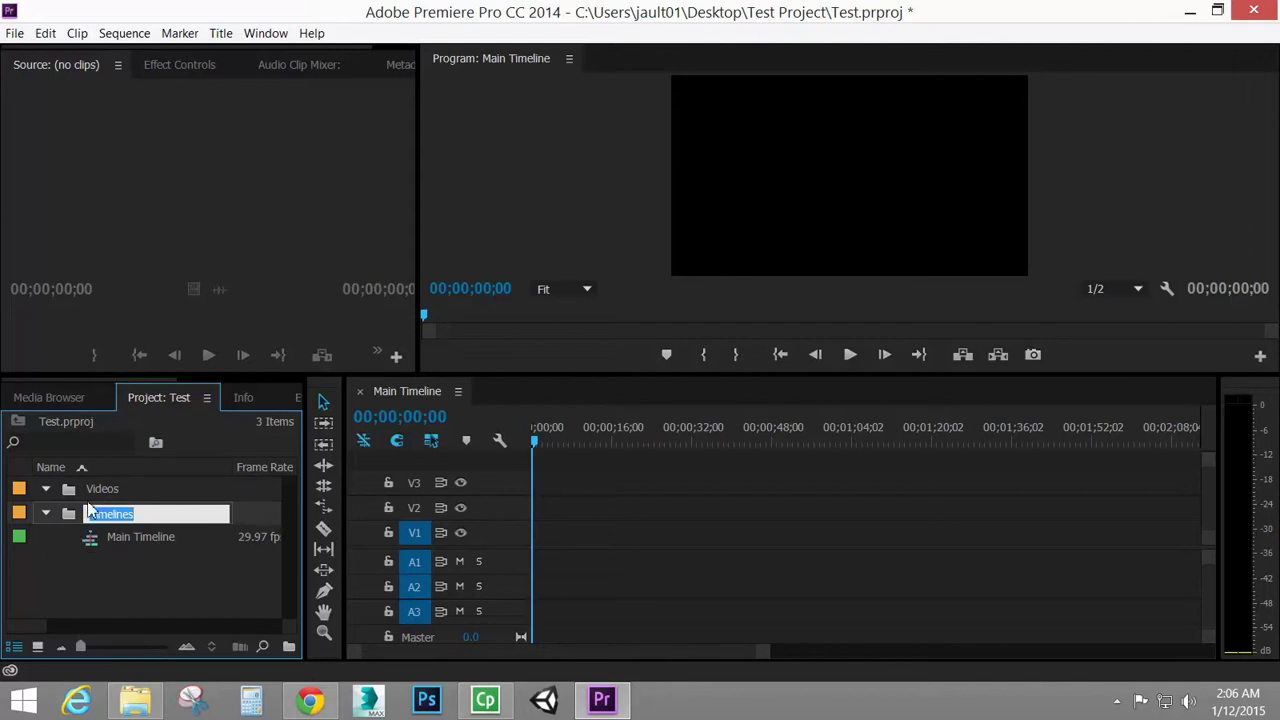
pyautogui.click(134, 606)
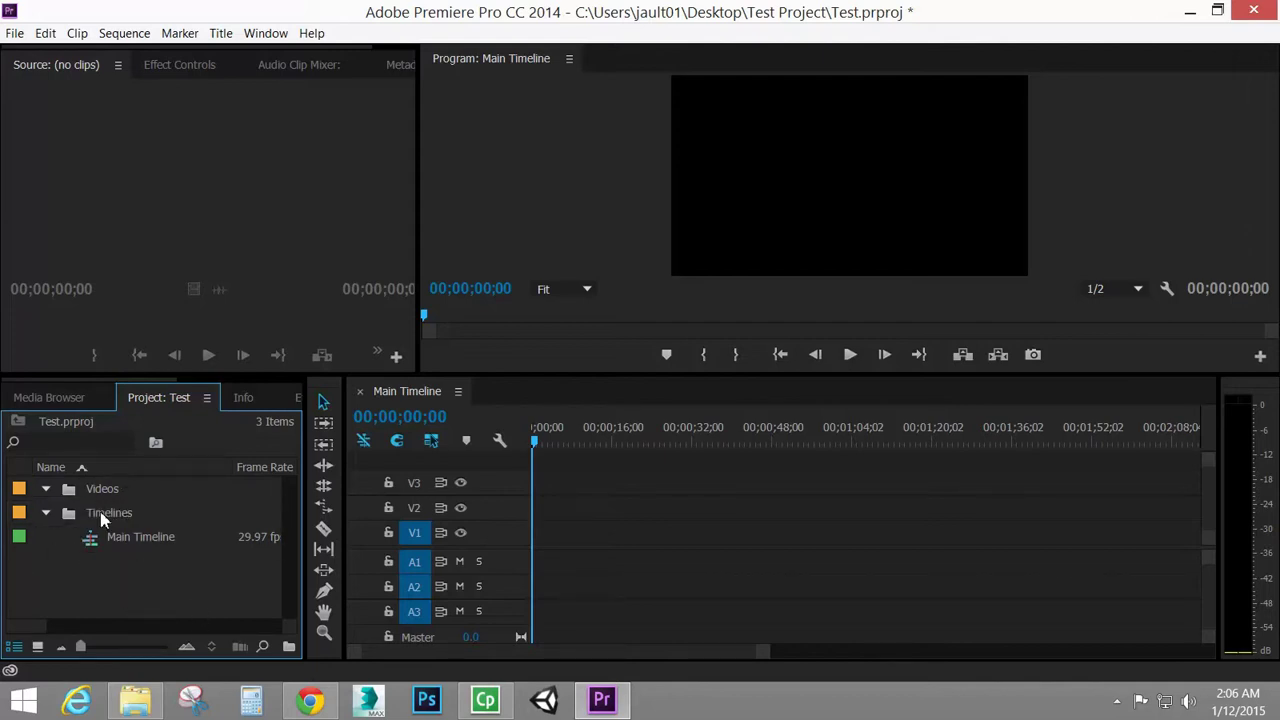
pyautogui.rightClick(104, 581)
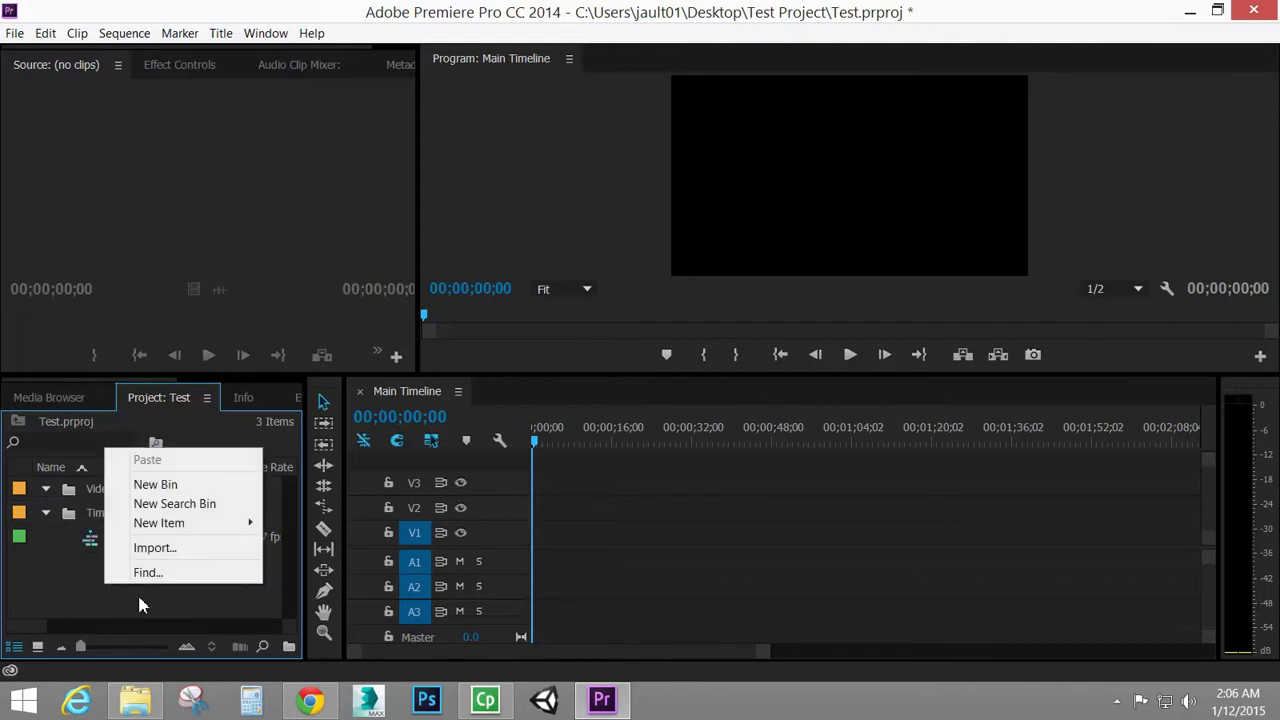
pyautogui.click(189, 486)
pyautogui.write('Sounds')
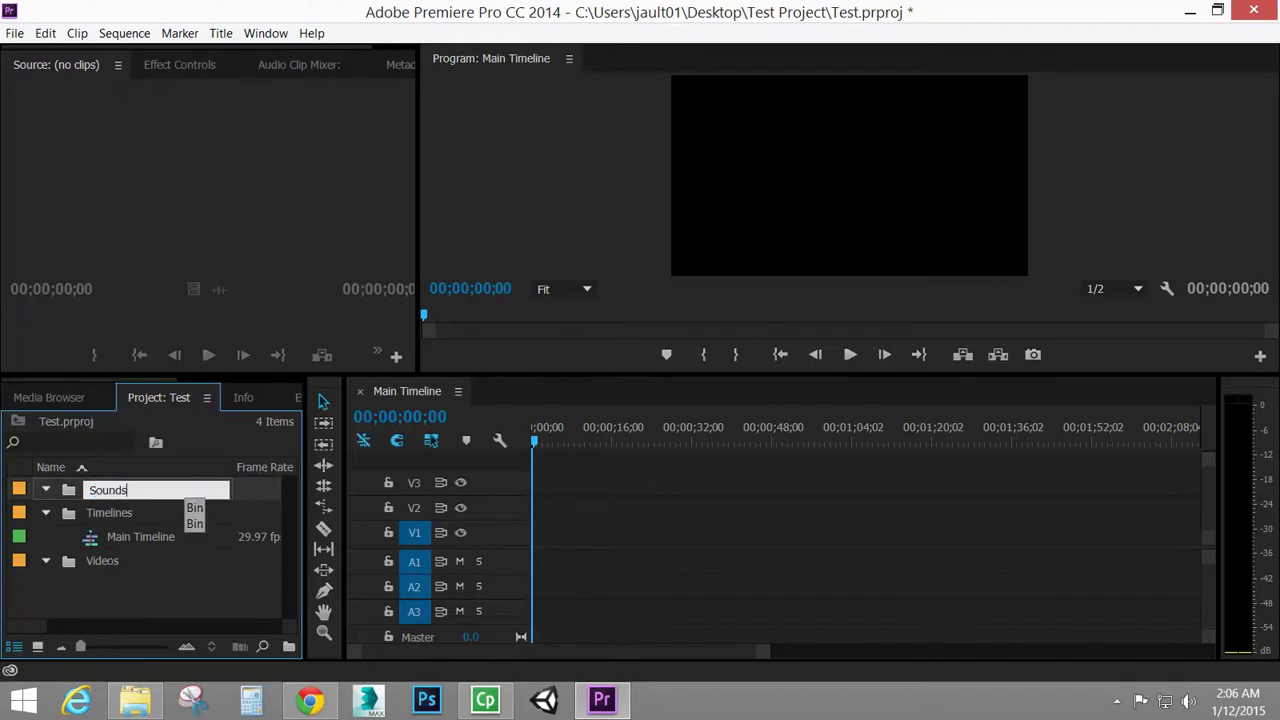
pyautogui.press('Tab')
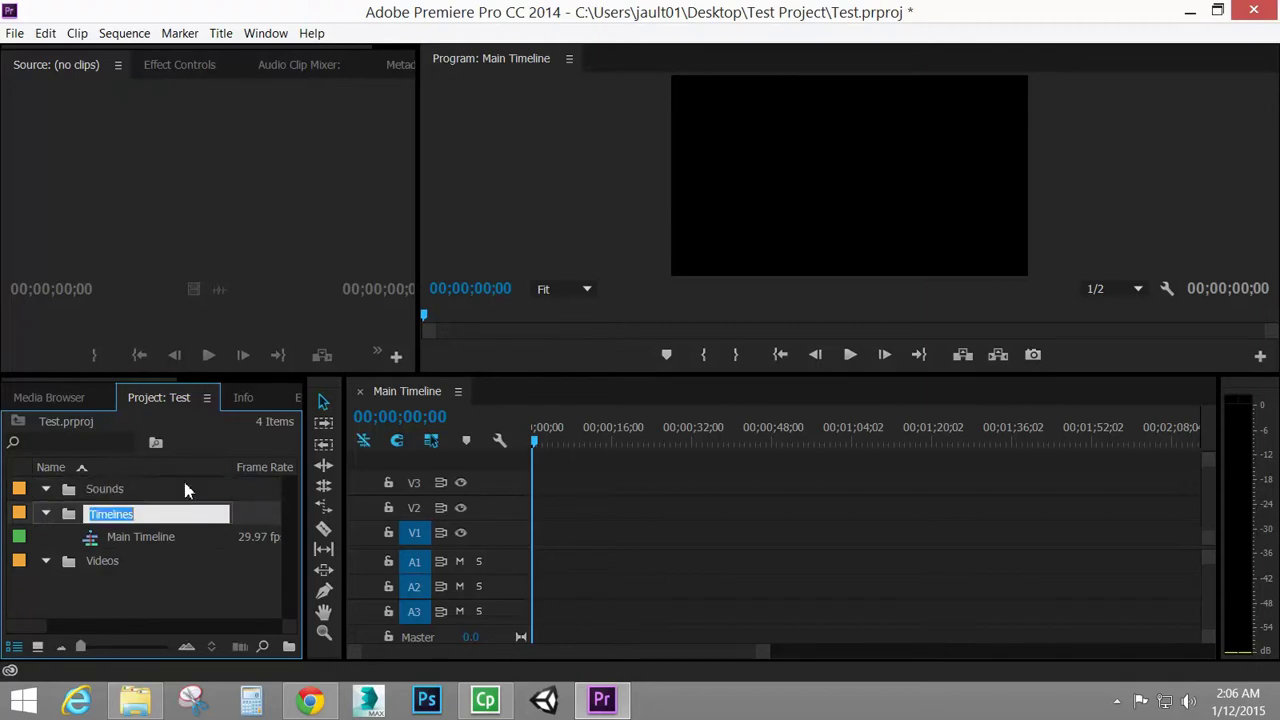
pyautogui.click(154, 615)
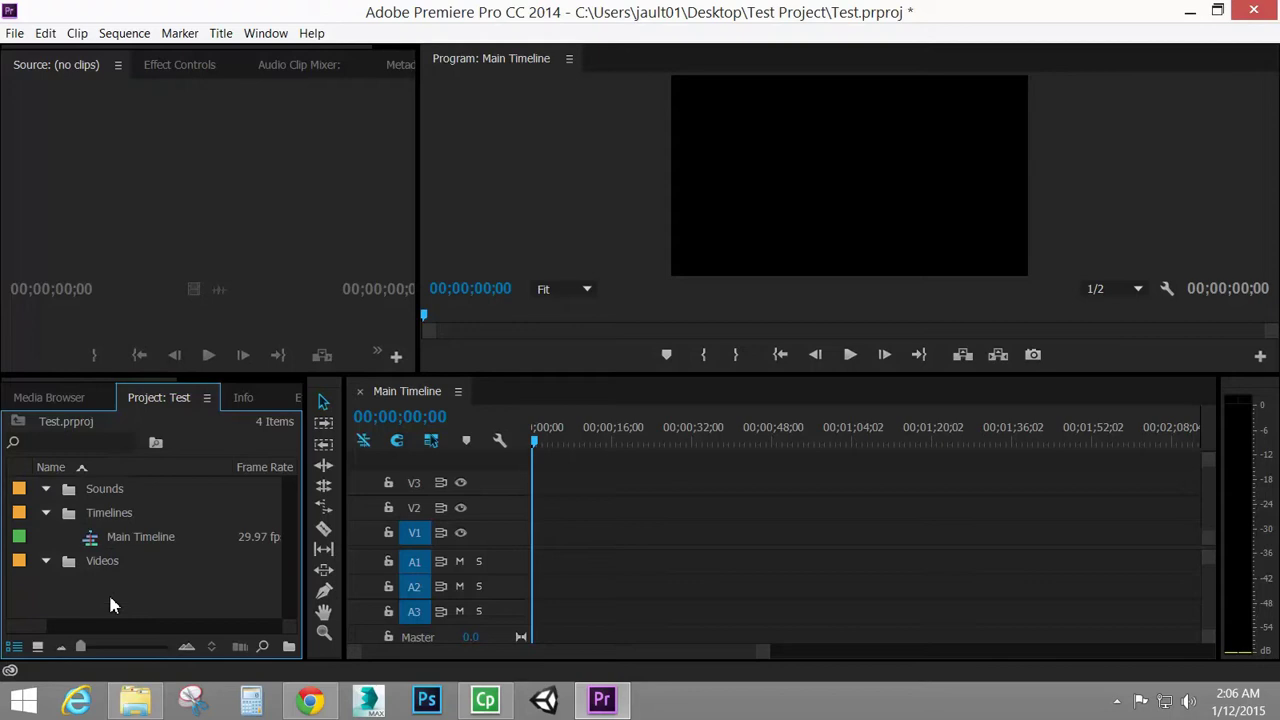
pyautogui.click(46, 513)
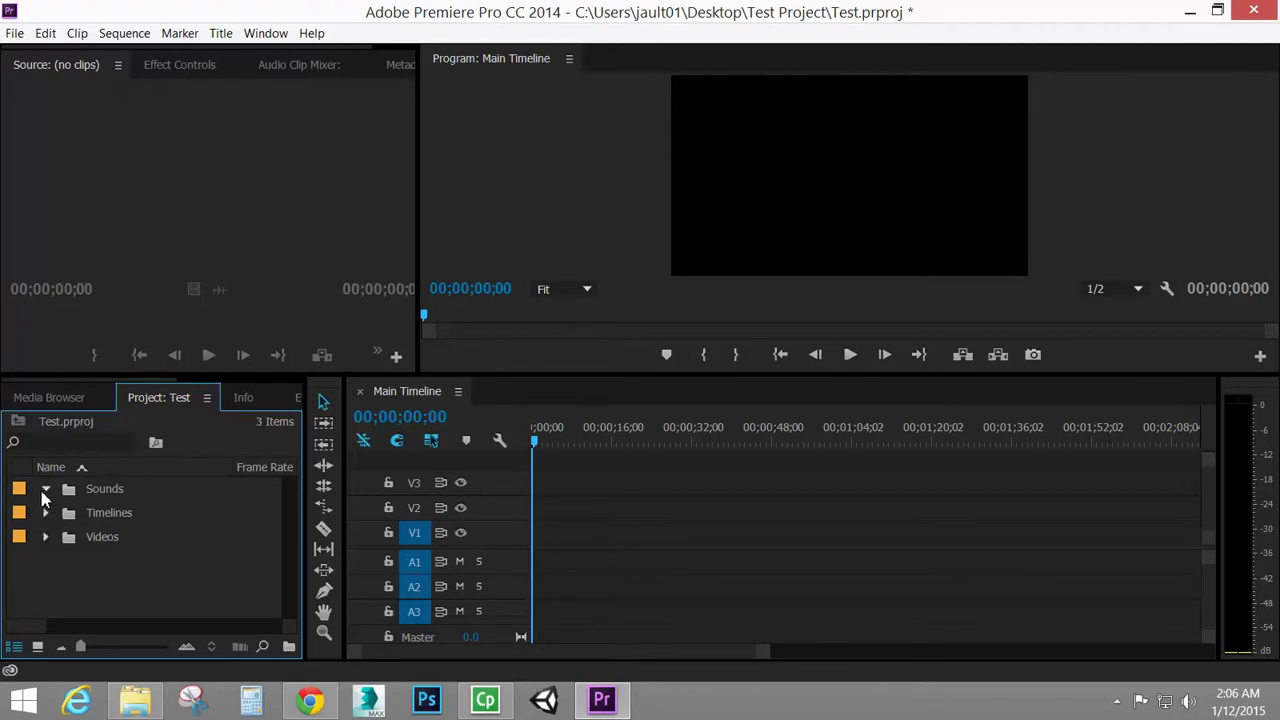
# - Add Music and Images bins, collapse them, and select the Videos bin
pyautogui.rightClick(84, 572)
pyautogui.click(165, 466)
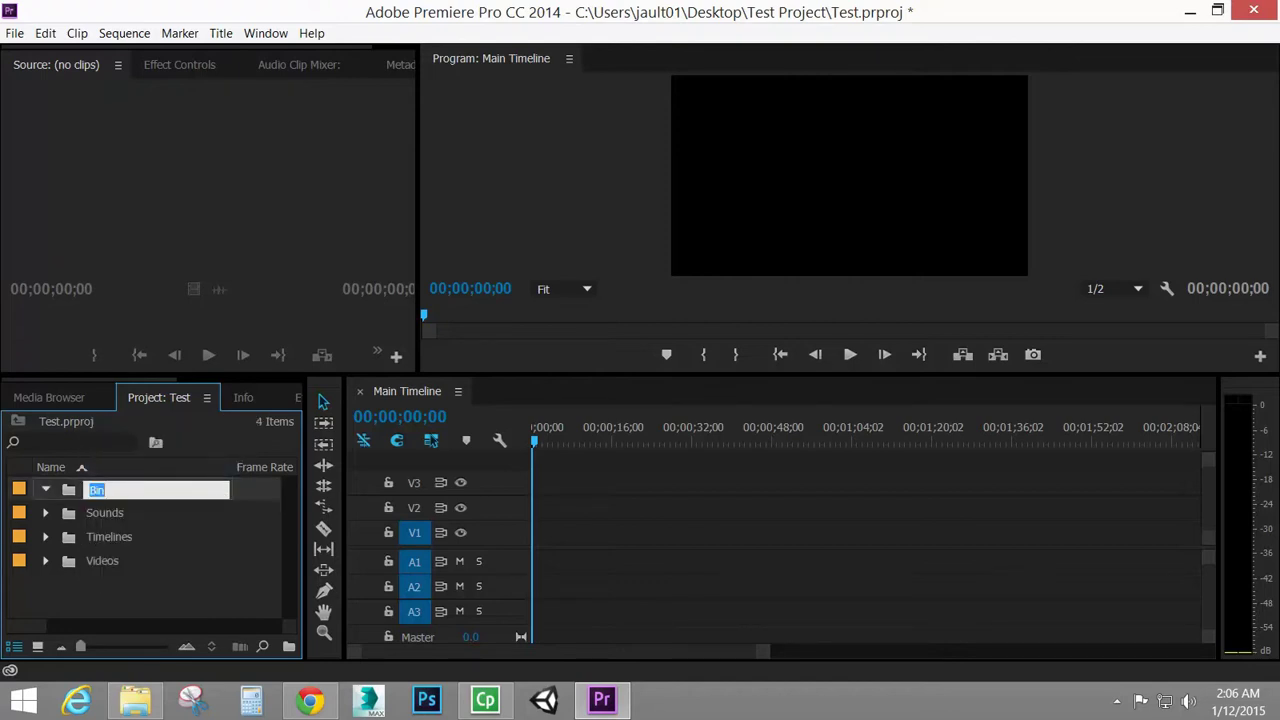
pyautogui.press('Tab')
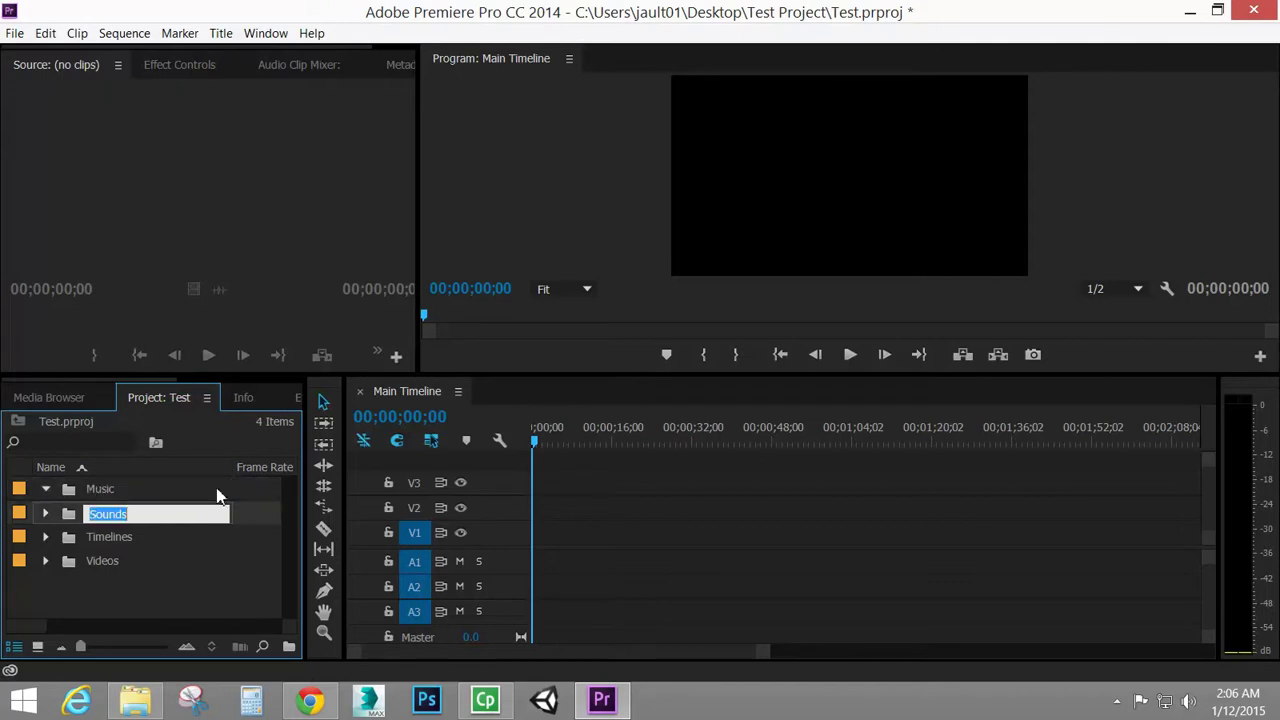
pyautogui.rightClick(139, 594)
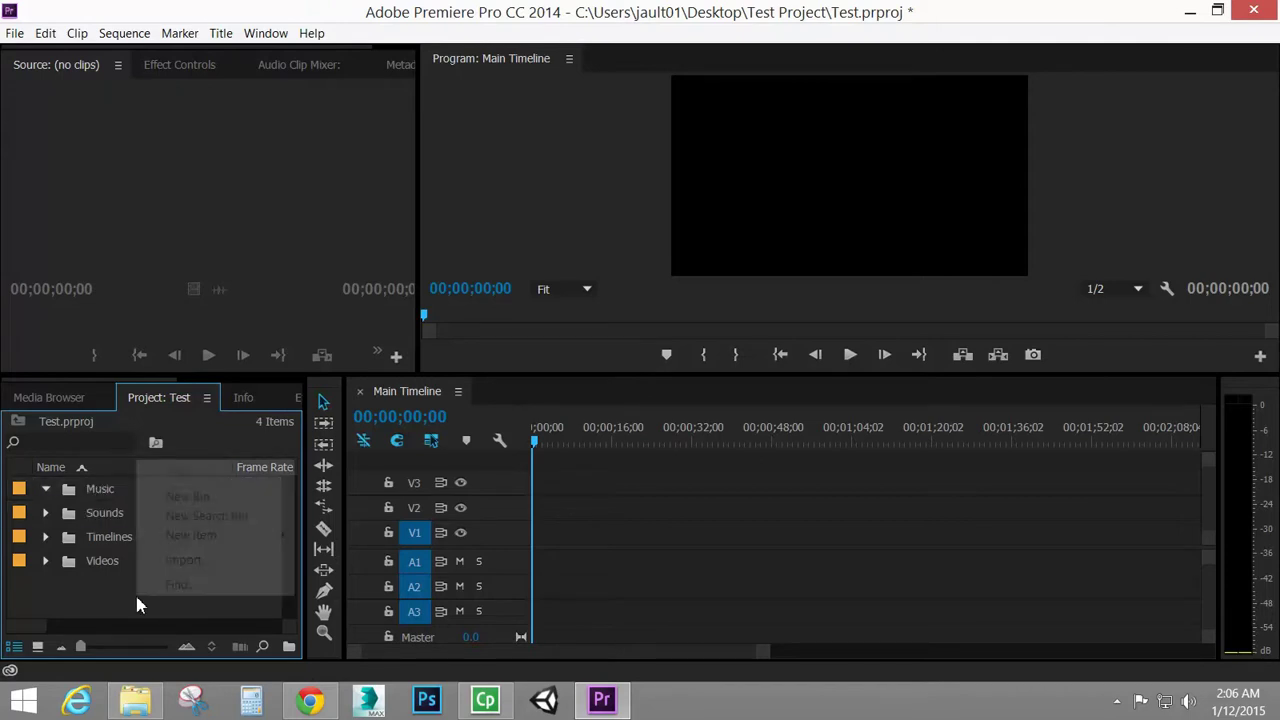
pyautogui.click(203, 497)
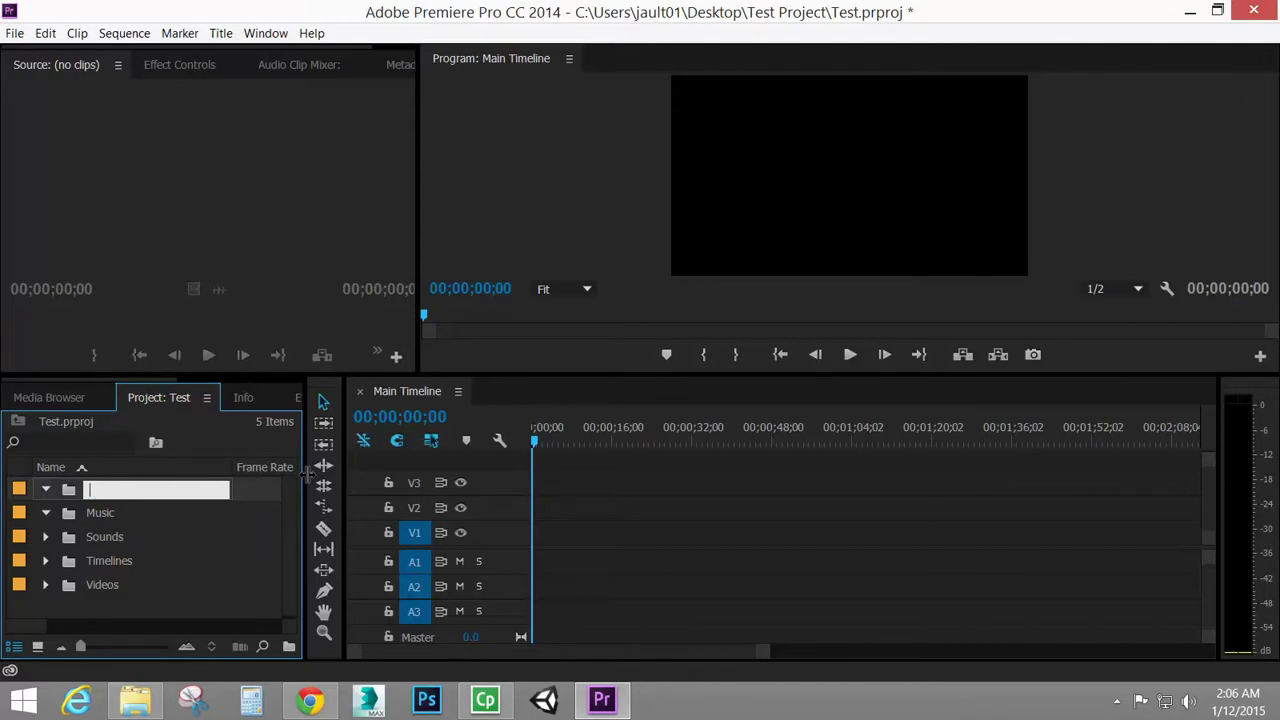
pyautogui.press('Tab')
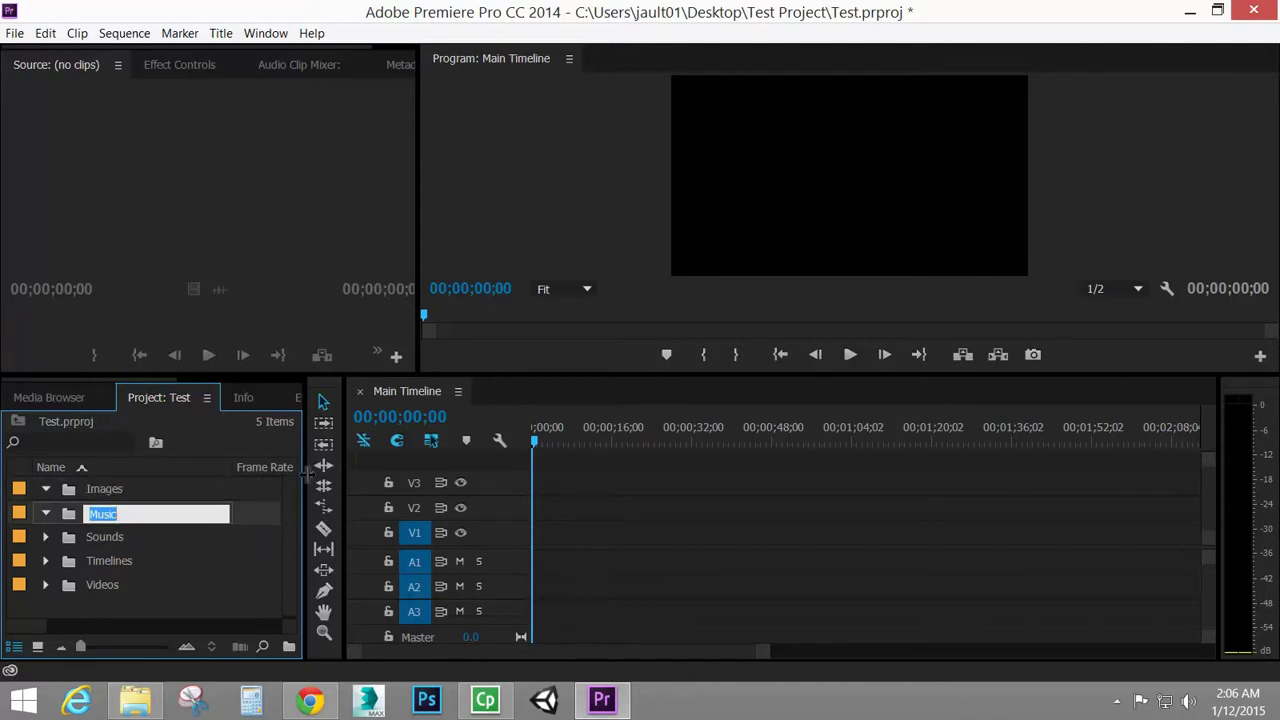
pyautogui.click(148, 604)
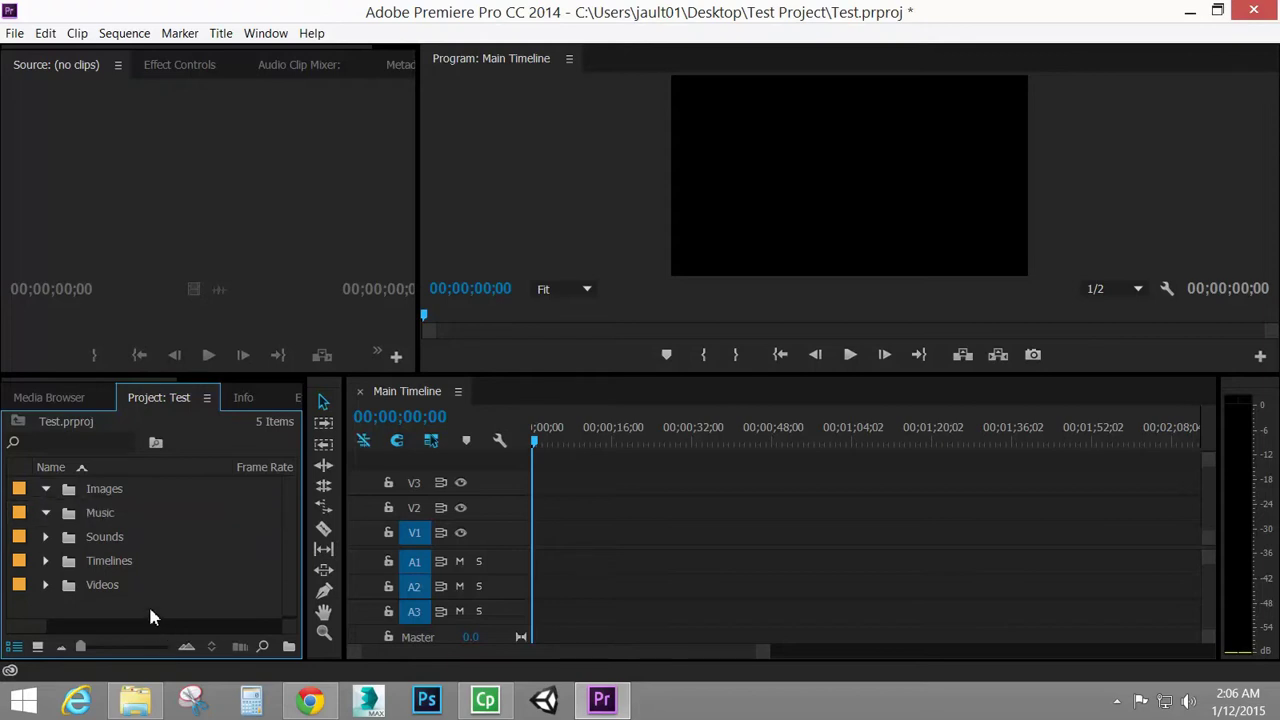
pyautogui.click(45, 512)
pyautogui.click(45, 489)
pyautogui.click(125, 586)
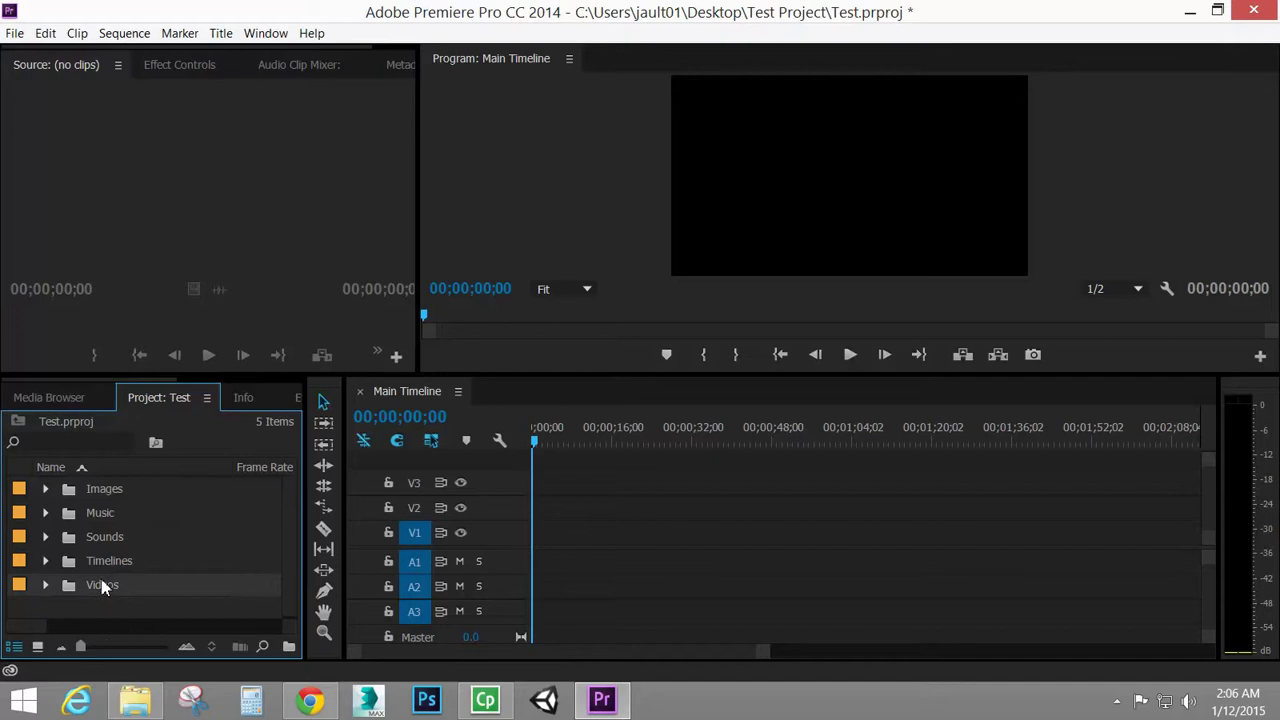
# - Import 'Introduction to the 3DS Max Interface.mp4' from Videos > CtrlAultDelTutorials > Recordings into the Videos bin
pyautogui.rightClick(104, 587)
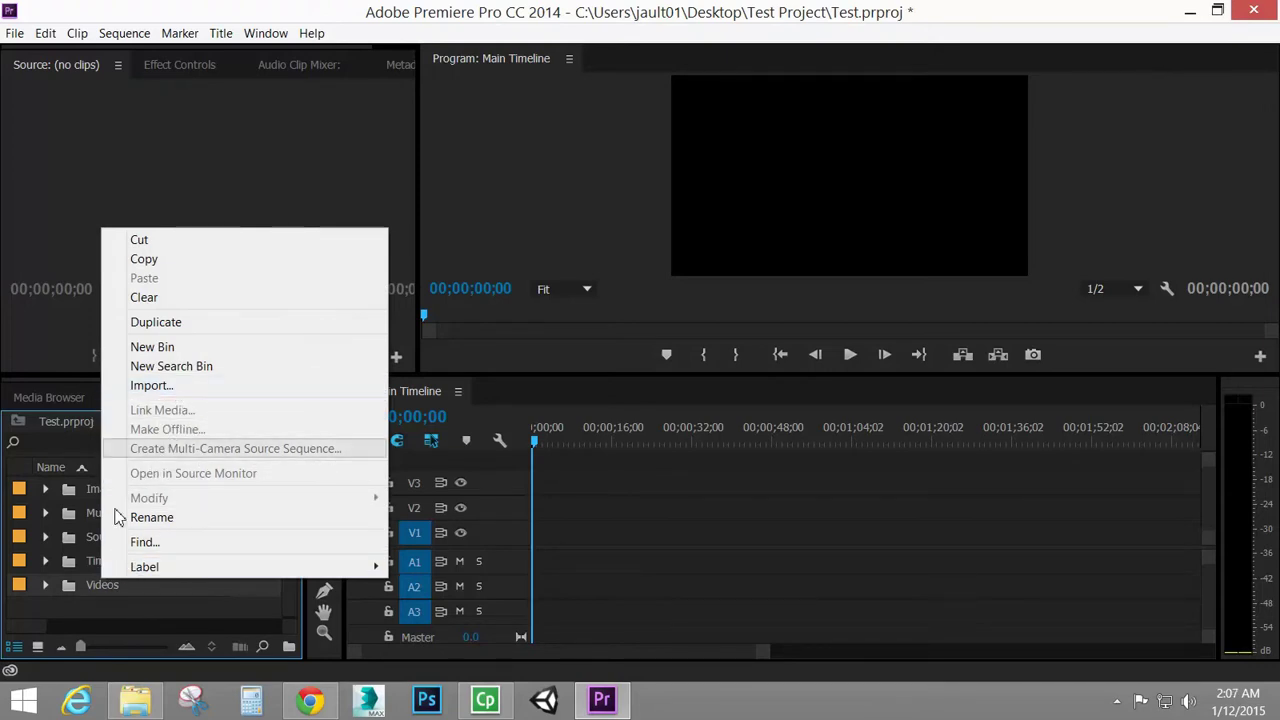
pyautogui.click(163, 390)
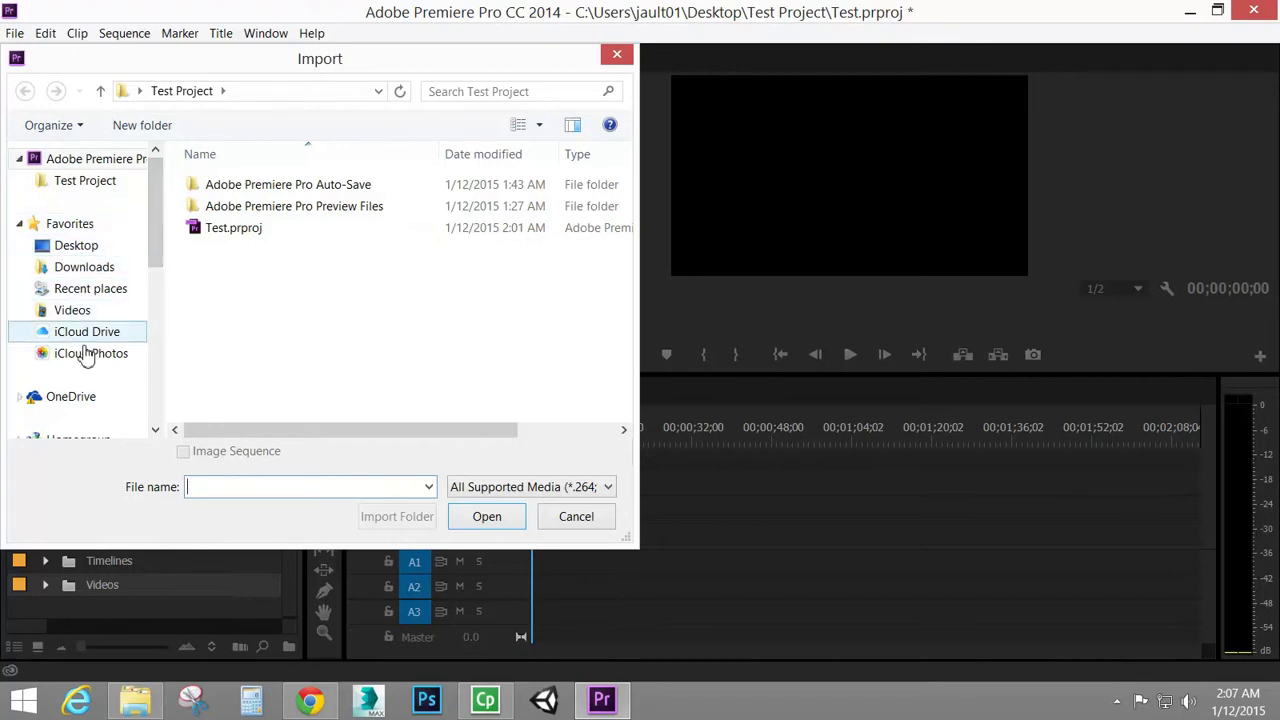
pyautogui.click(88, 310)
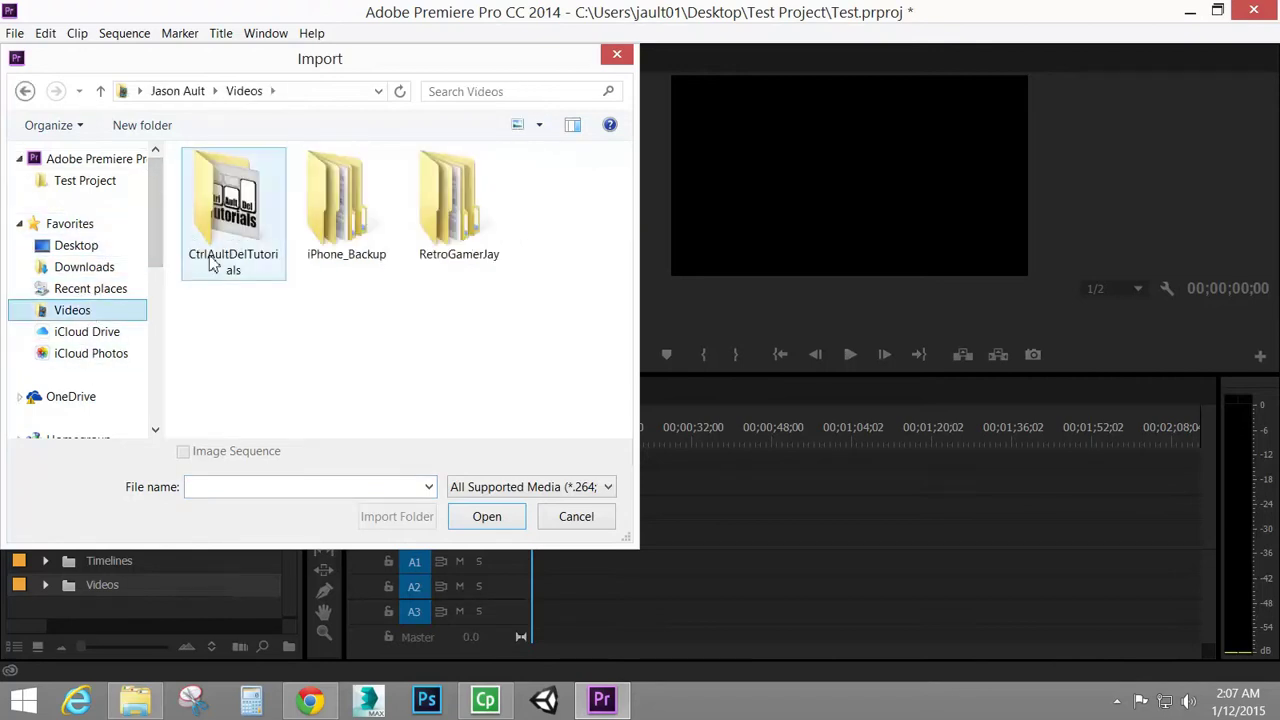
pyautogui.doubleClick(230, 200)
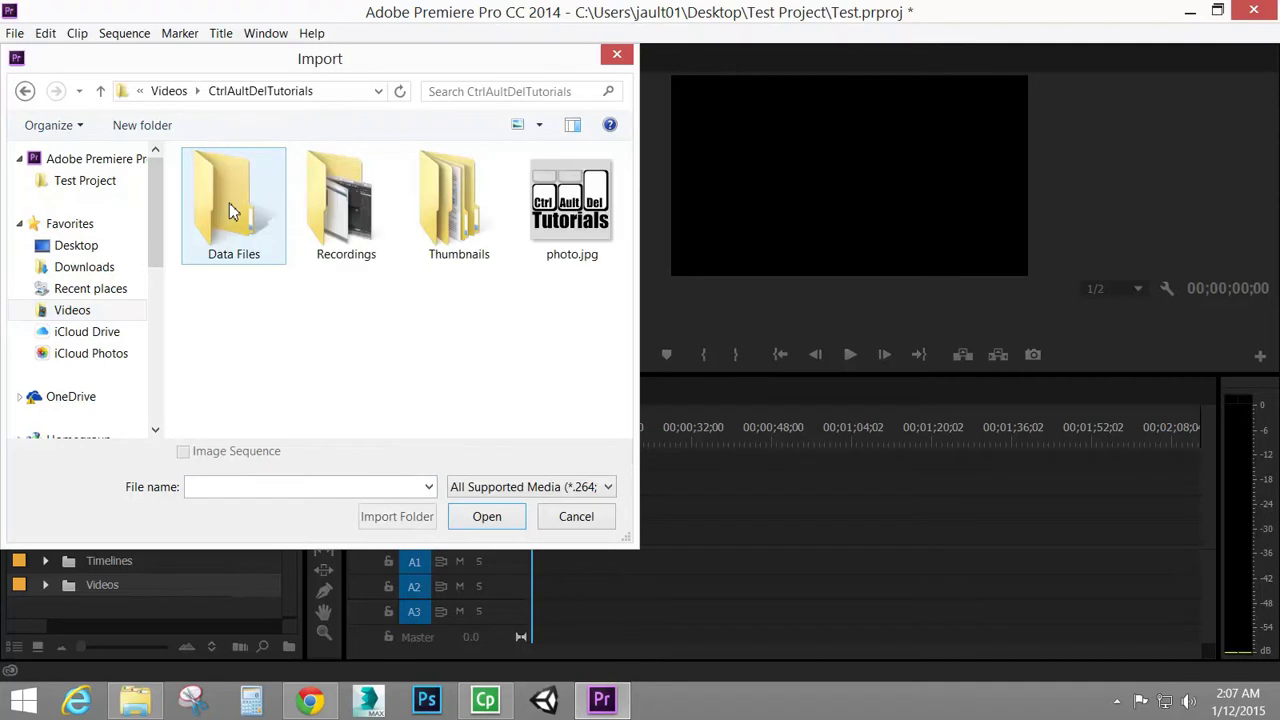
pyautogui.doubleClick(346, 214)
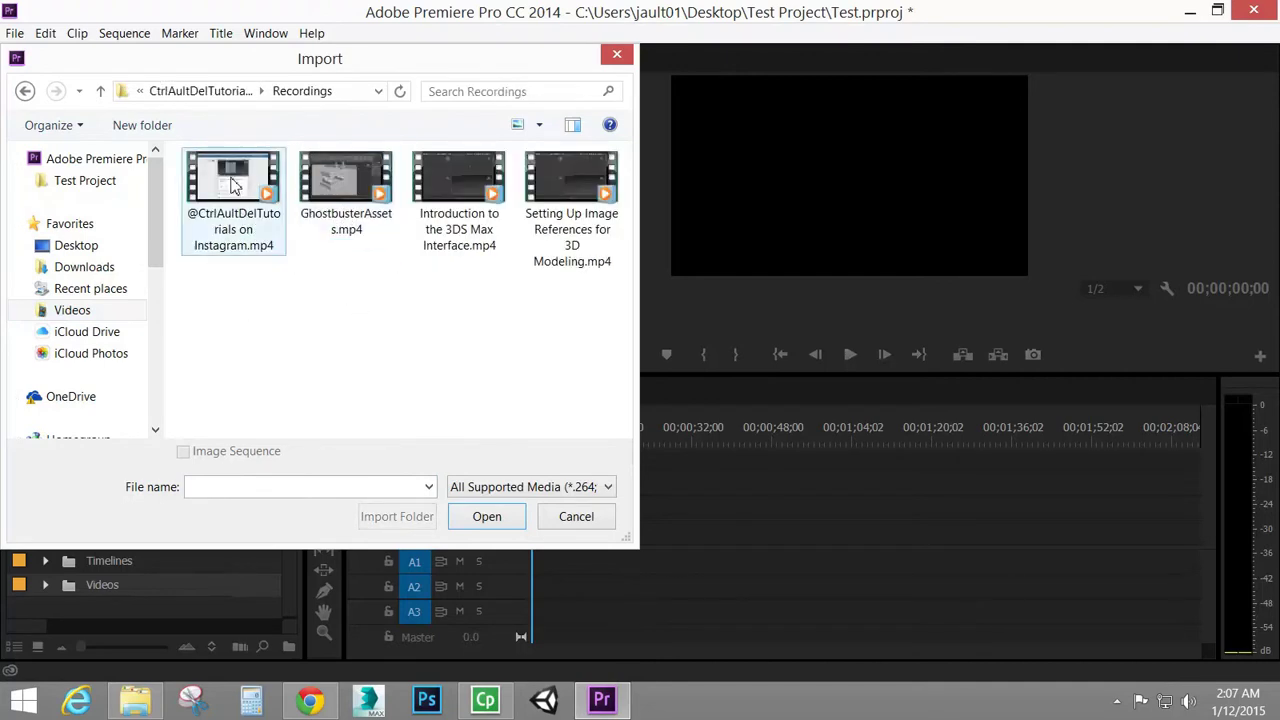
pyautogui.click(572, 180)
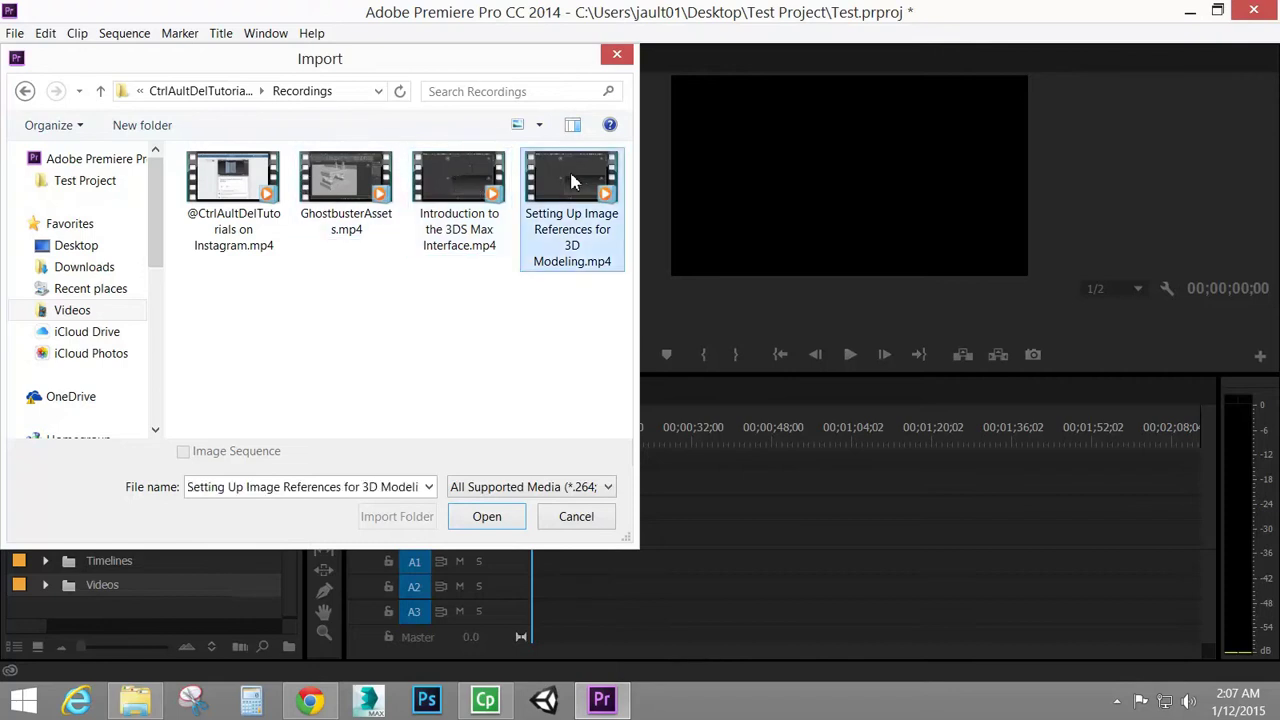
pyautogui.click(463, 175)
pyautogui.click(489, 516)
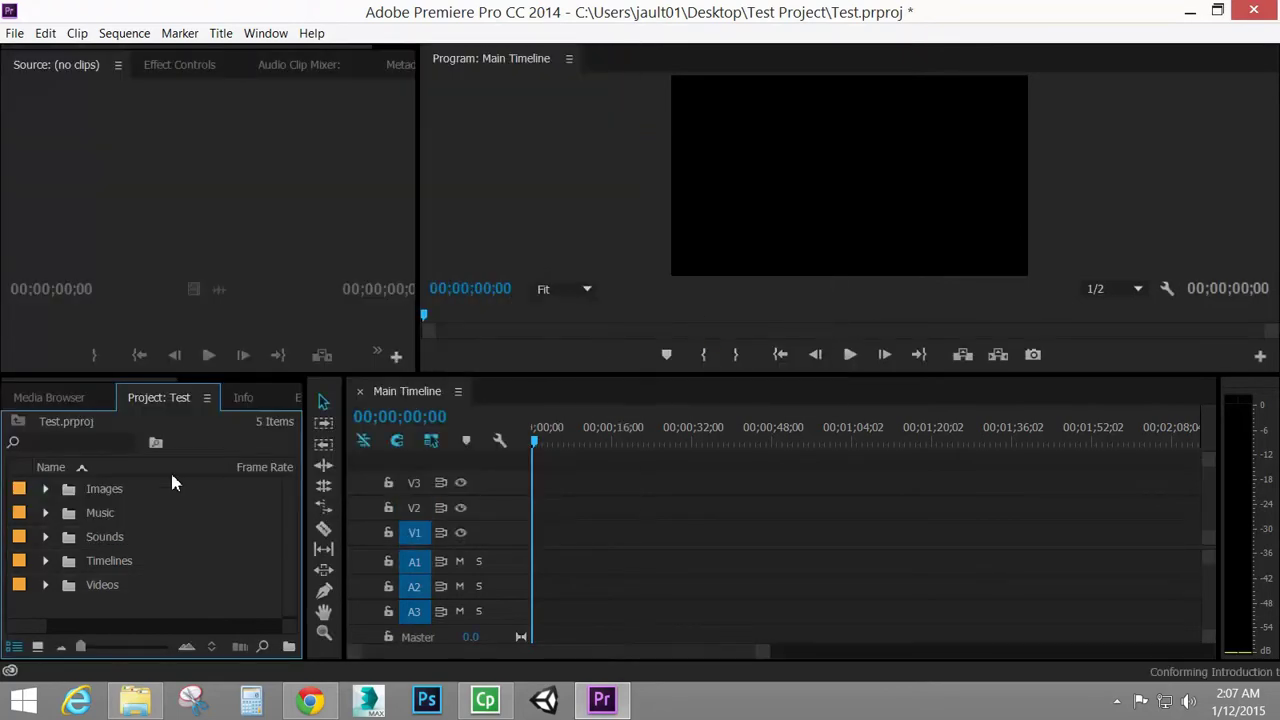
# - Expand the Videos bin, widen the Name column, and open the 3DS Max Interface clip in the Source monitor
pyautogui.click(45, 586)
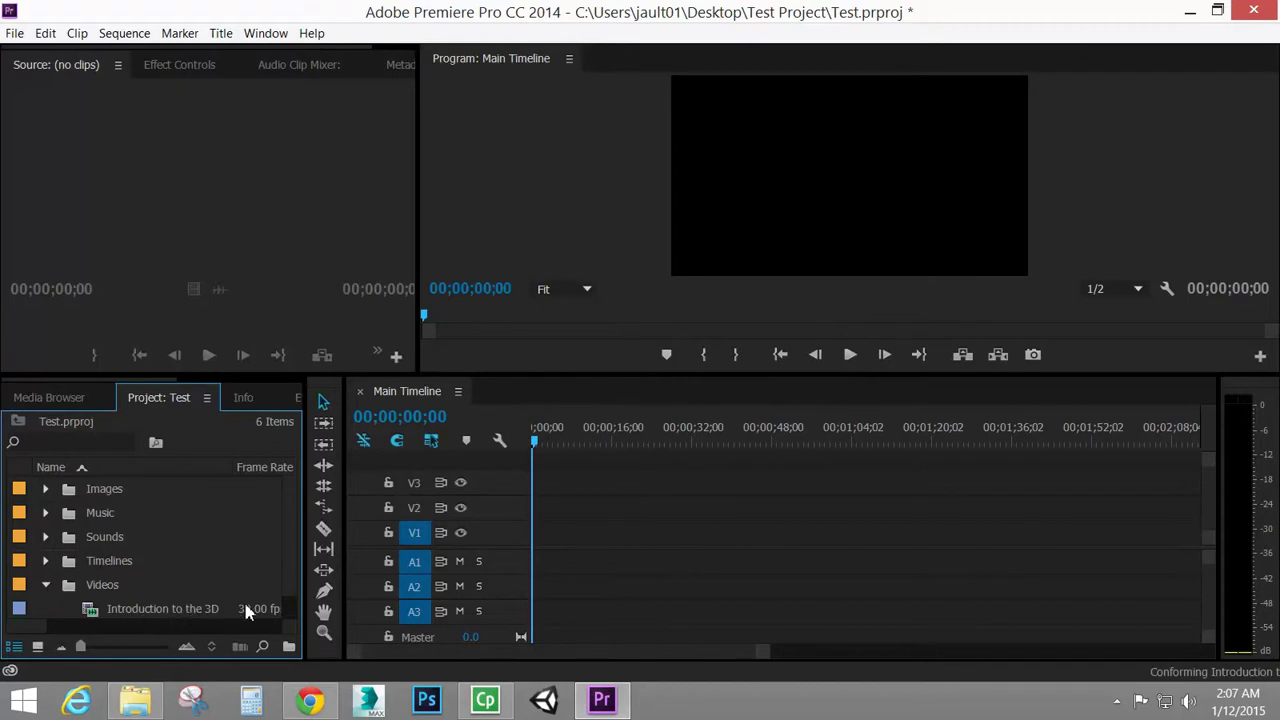
pyautogui.moveTo(237, 470)
pyautogui.mouseDown()
pyautogui.moveTo(318, 468)
pyautogui.moveTo(242, 468)
pyautogui.mouseUp()
pyautogui.doubleClick(90, 615)
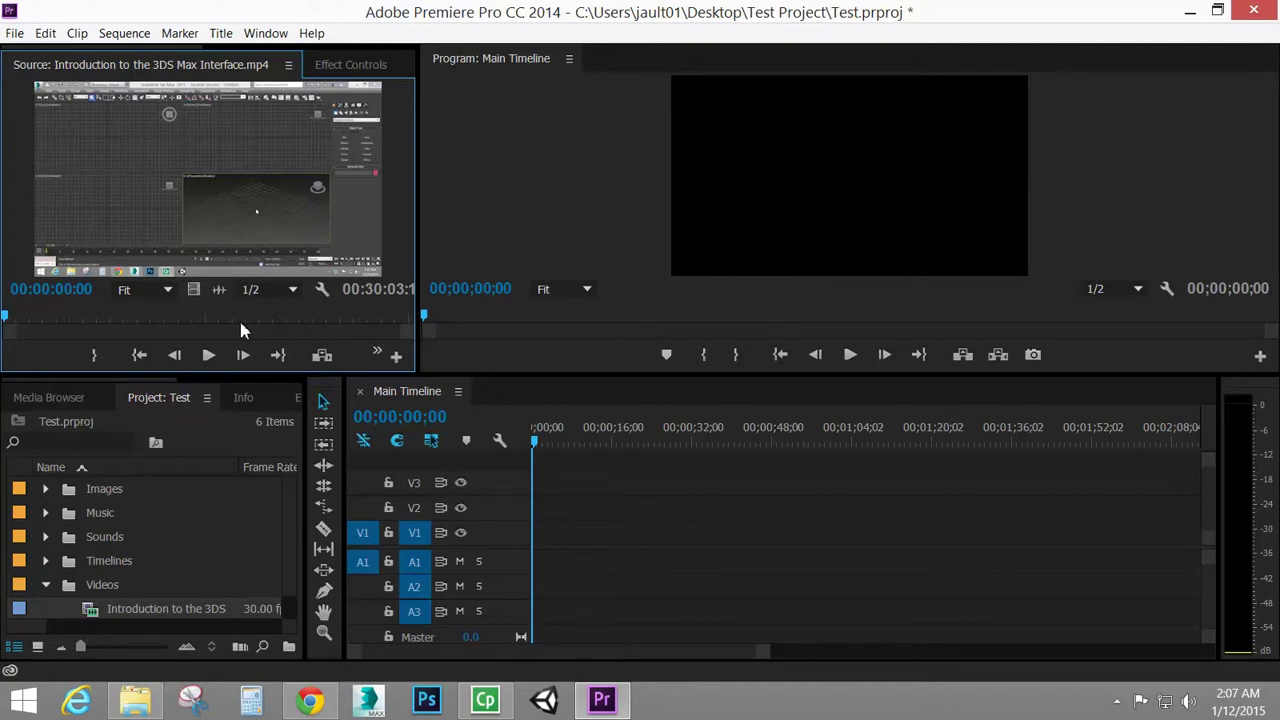
# - Scrub to the 3D cubes section, play it briefly, then rewind the clip to 00:00:00:00
pyautogui.moveTo(10, 325); pyautogui.dragTo(108, 325)
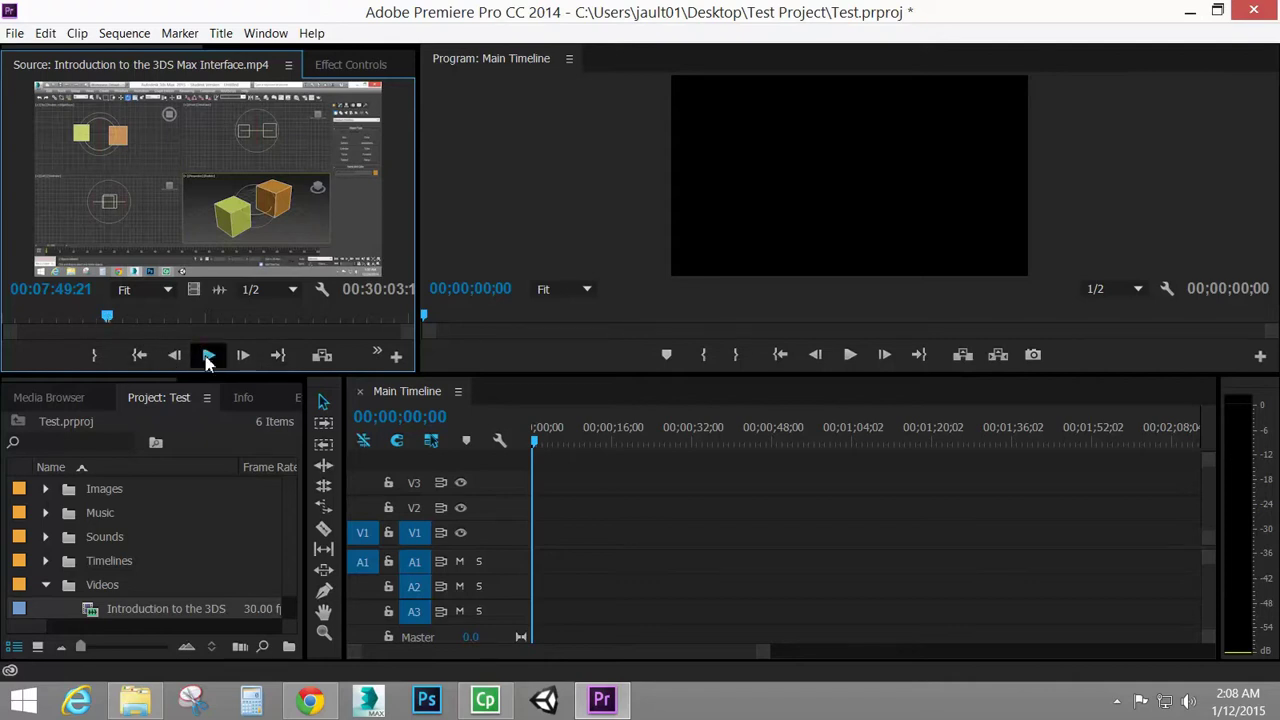
pyautogui.click(208, 356)
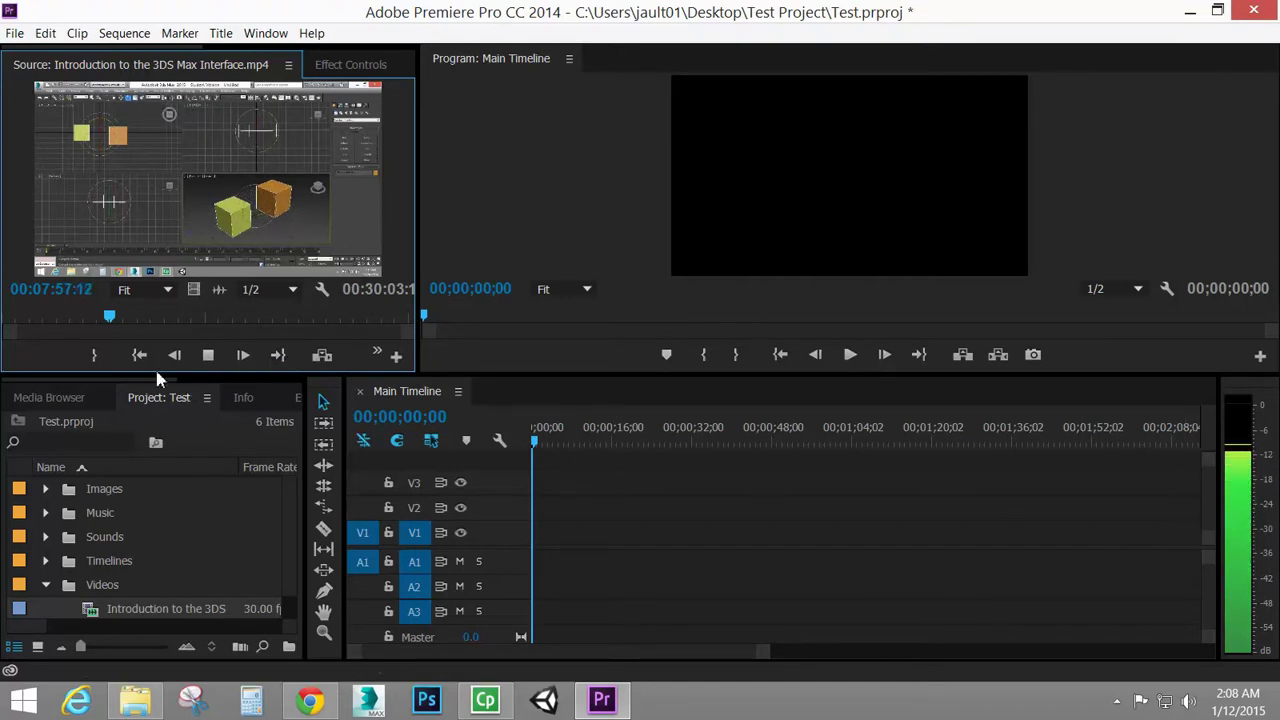
pyautogui.click(208, 355)
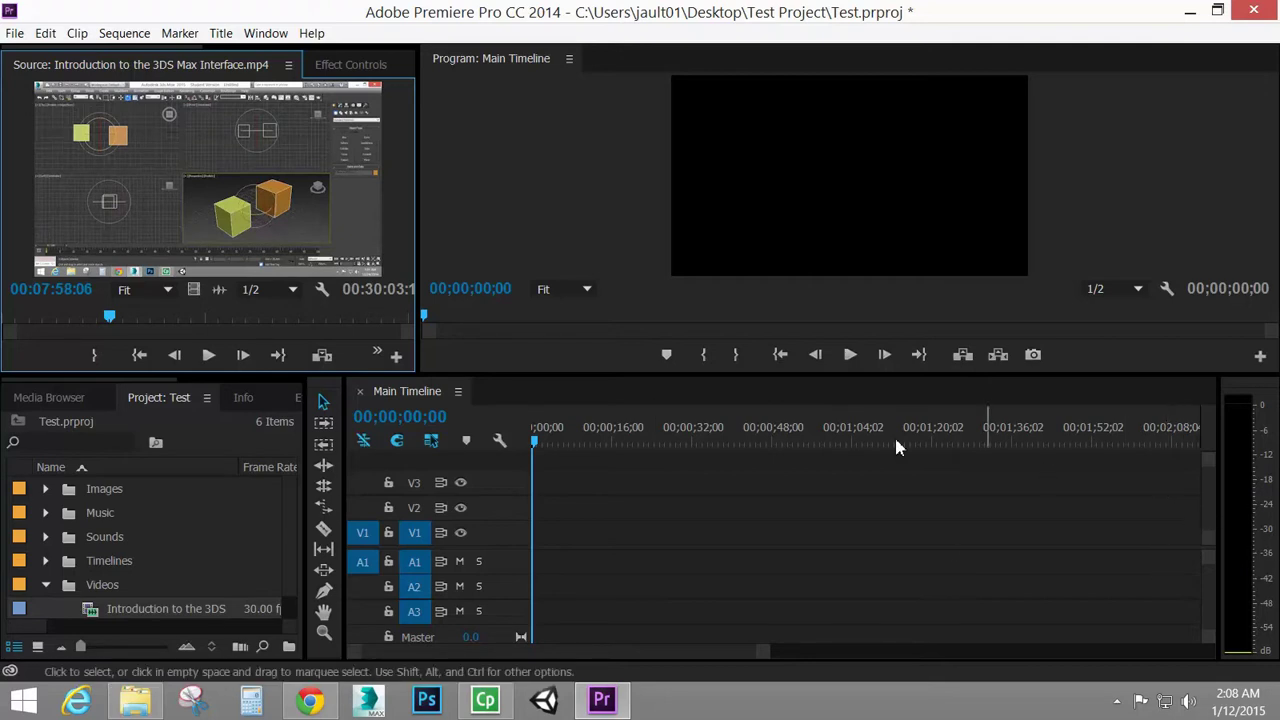
pyautogui.moveTo(110, 318); pyautogui.dragTo(5, 318)
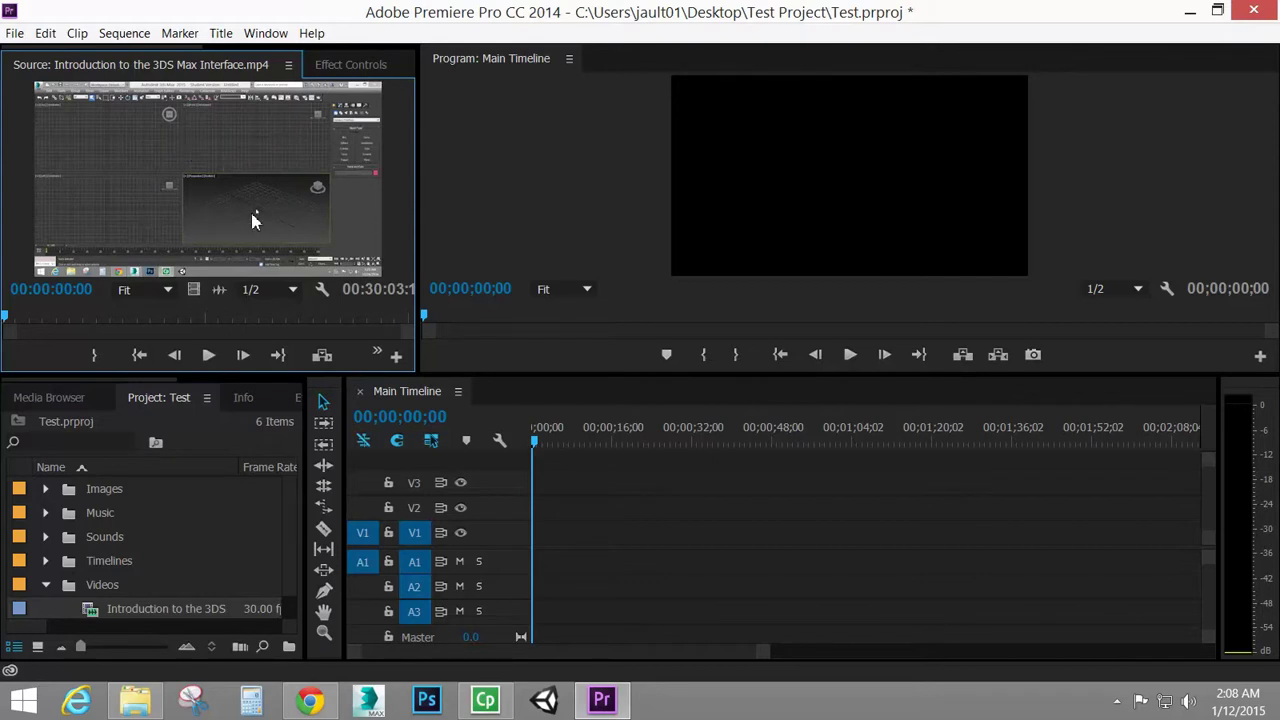
pyautogui.click(113, 610)
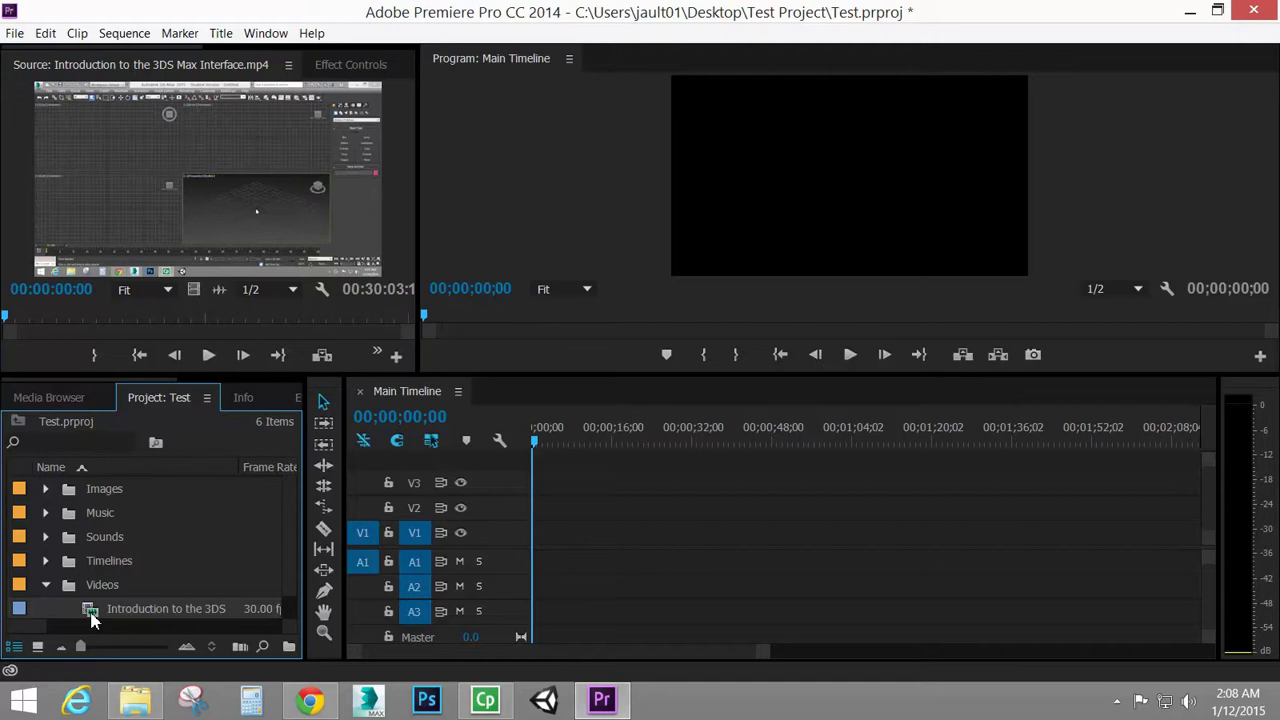
# - Place the 3DS Max Interface clip on V1, match the sequence to it, and scrub through it
pyautogui.moveTo(96, 614); pyautogui.dragTo(539, 530)
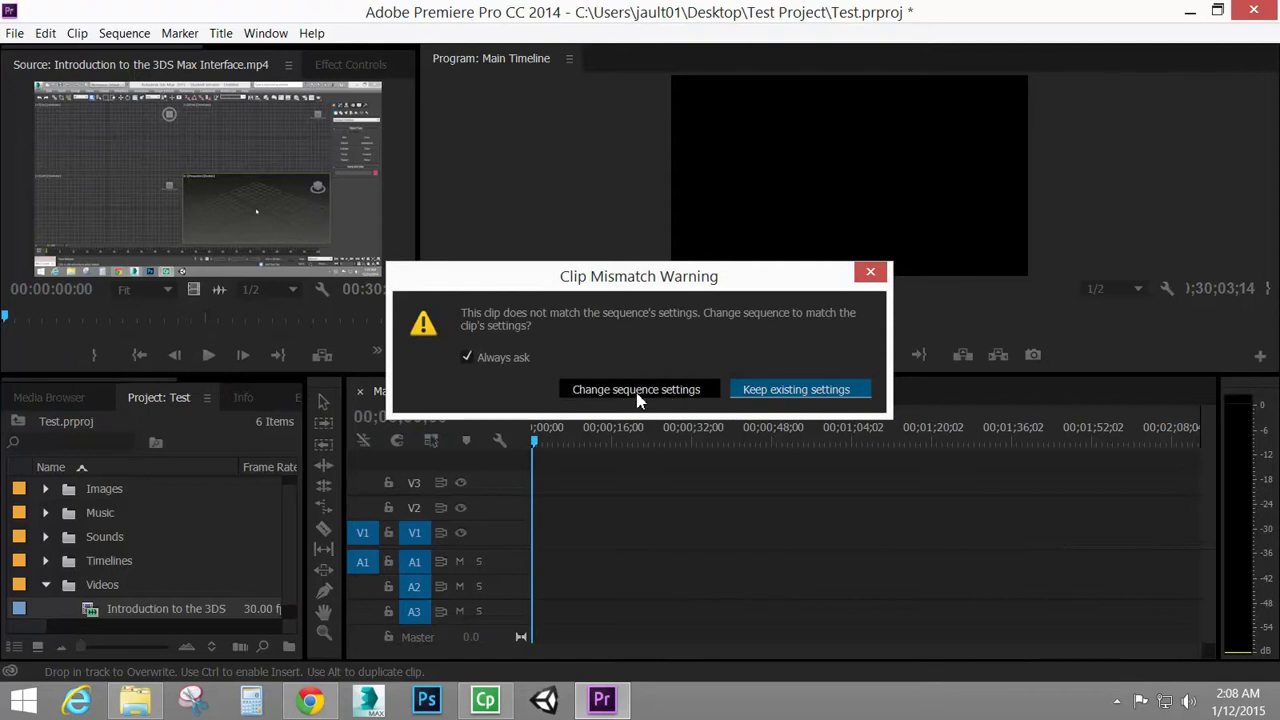
pyautogui.click(664, 392)
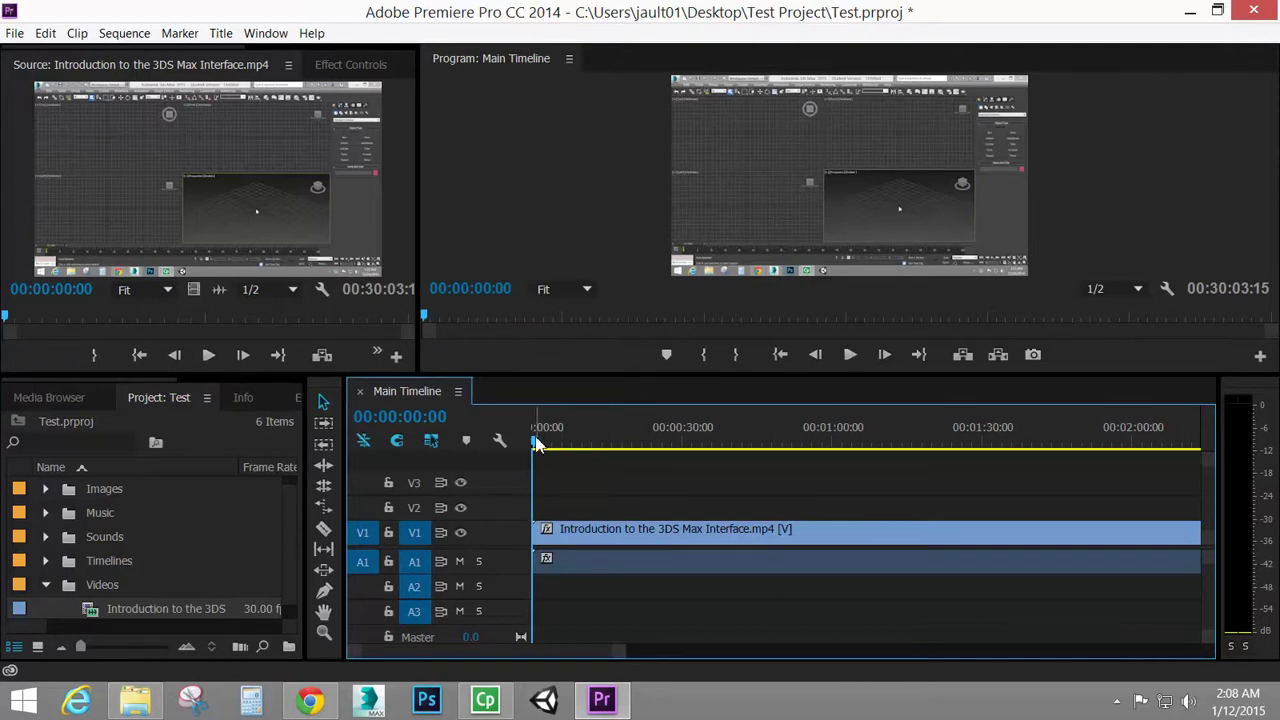
pyautogui.moveTo(537, 445); pyautogui.dragTo(591, 456)
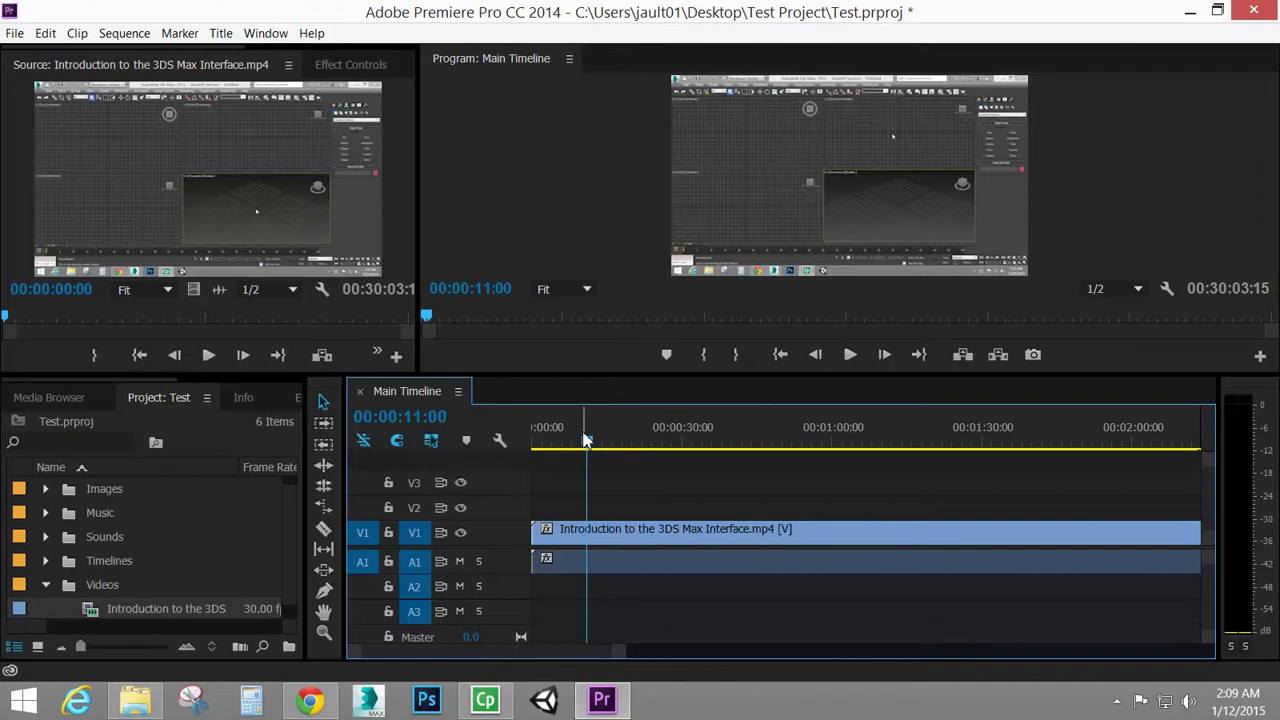
# - Select the timeline clip and view its Motion and Opacity properties in Effect Controls
pyautogui.click(660, 536)
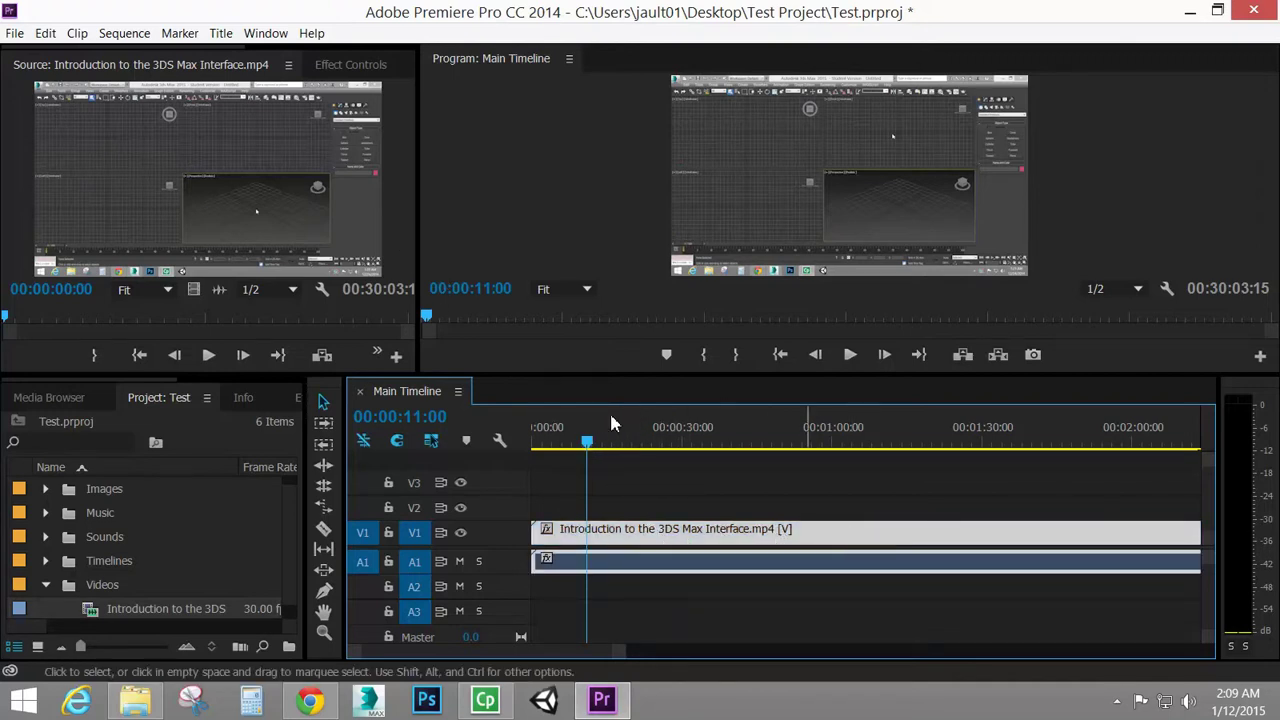
pyautogui.click(329, 66)
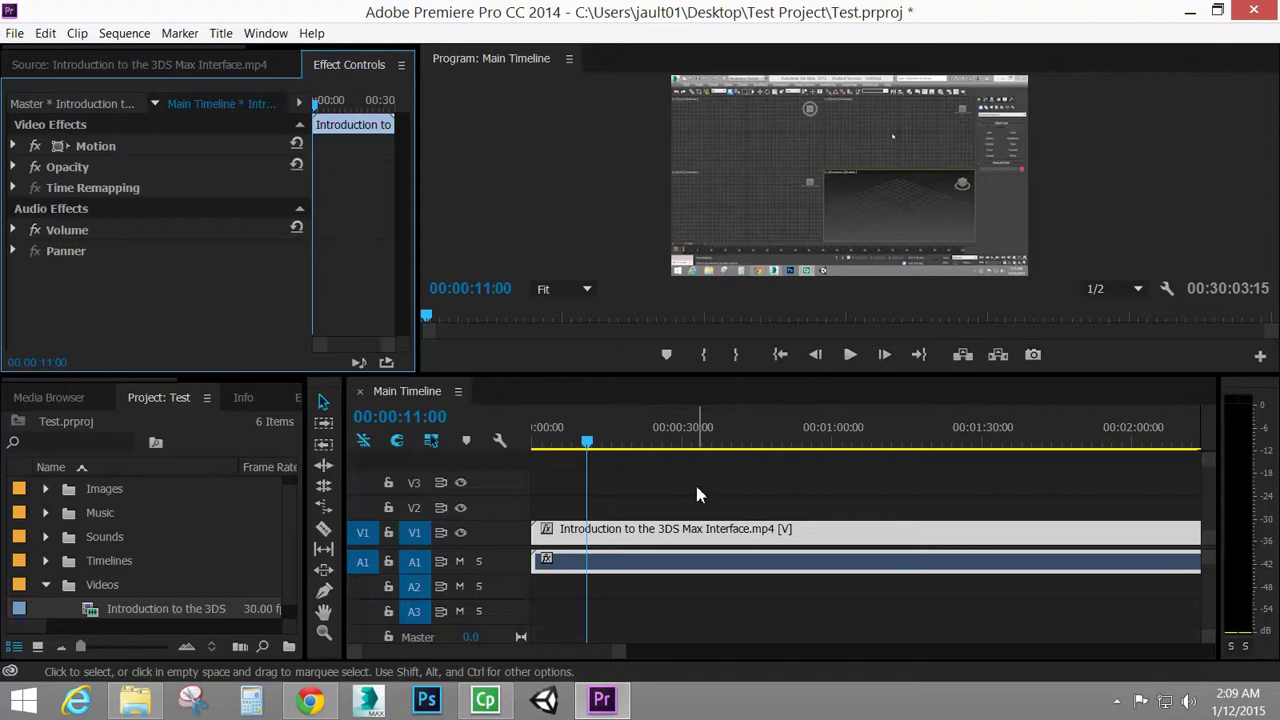
pyautogui.click(15, 147)
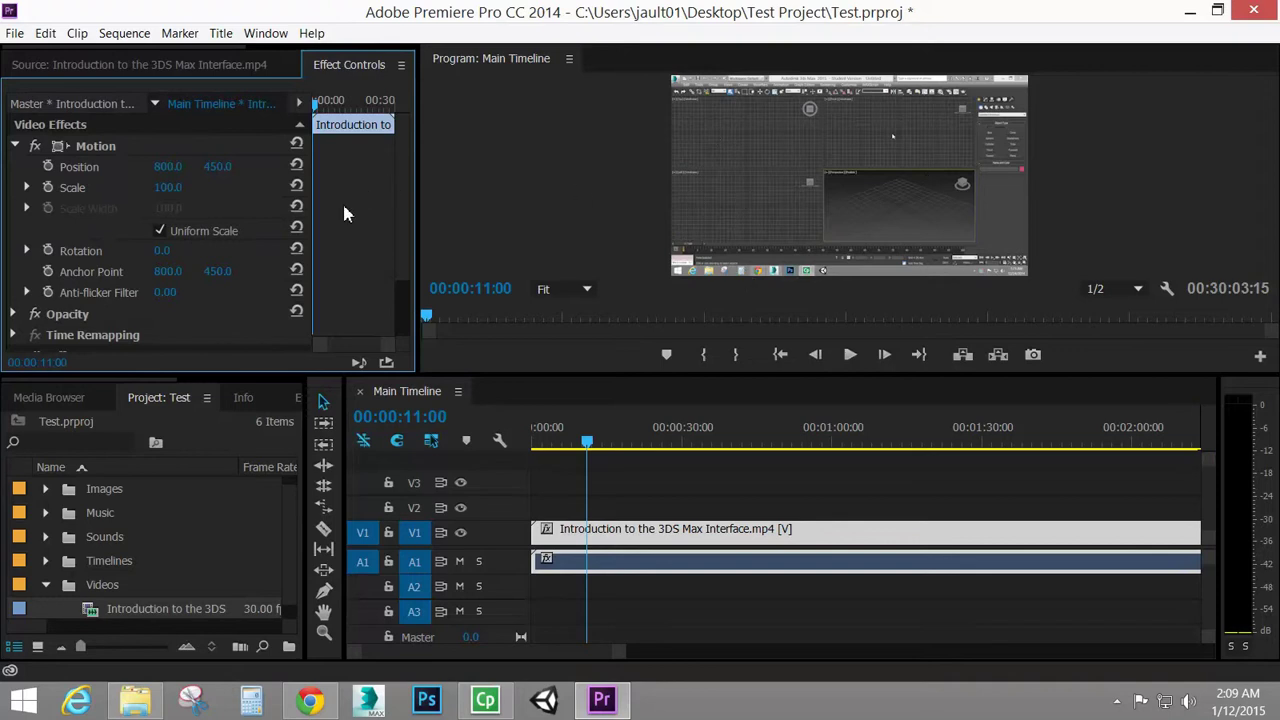
pyautogui.click(15, 146)
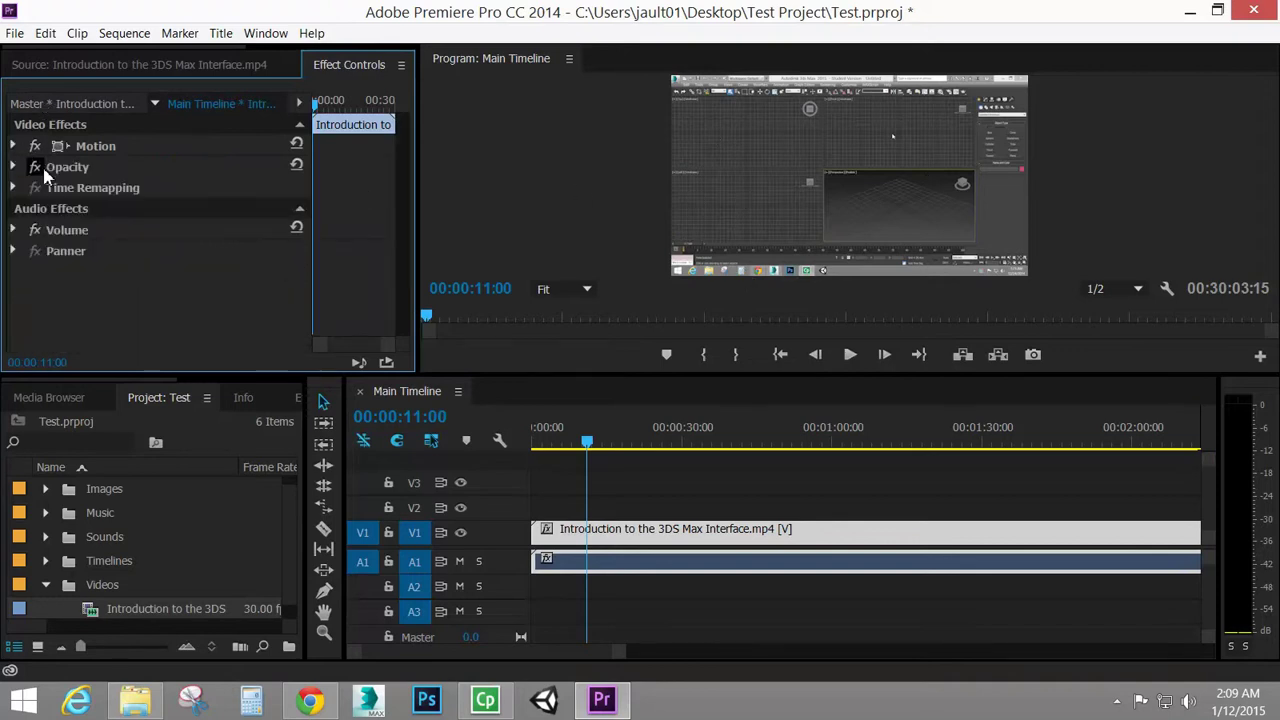
pyautogui.click(12, 167)
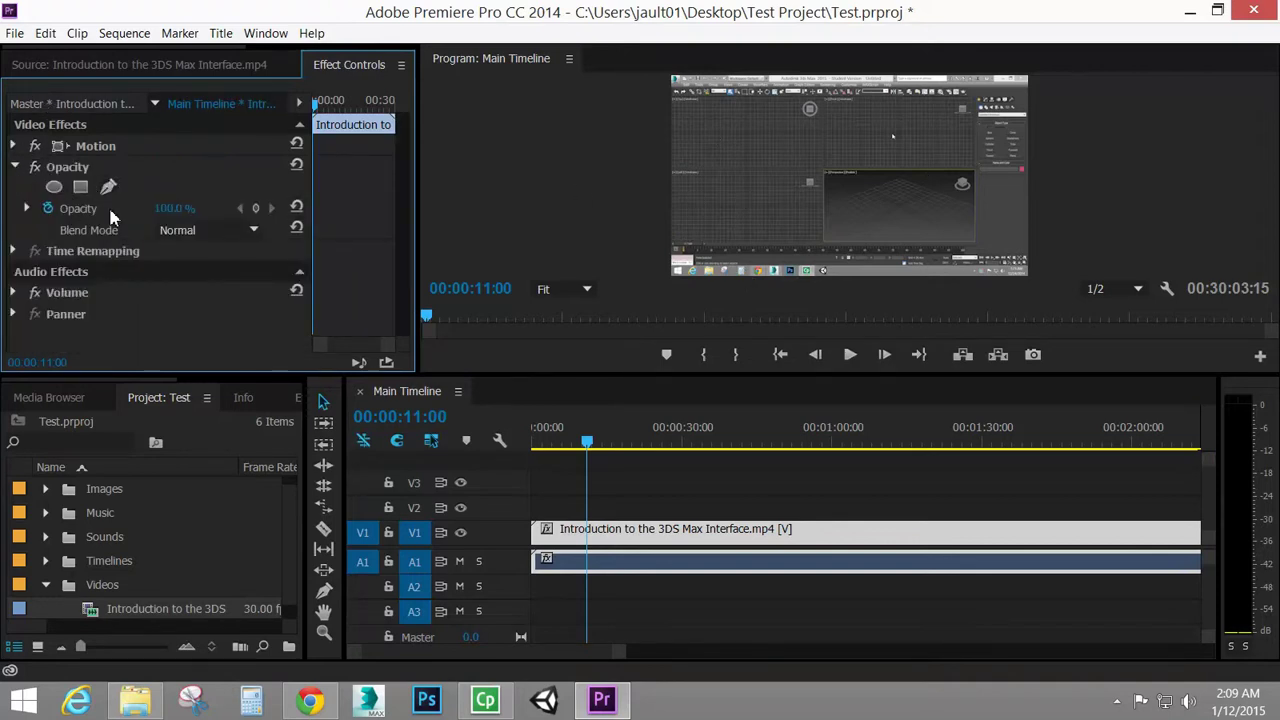
# - Try dragging Opacity down to 0, then set it back to 100%
pyautogui.moveTo(174, 208); pyautogui.dragTo(80, 208)
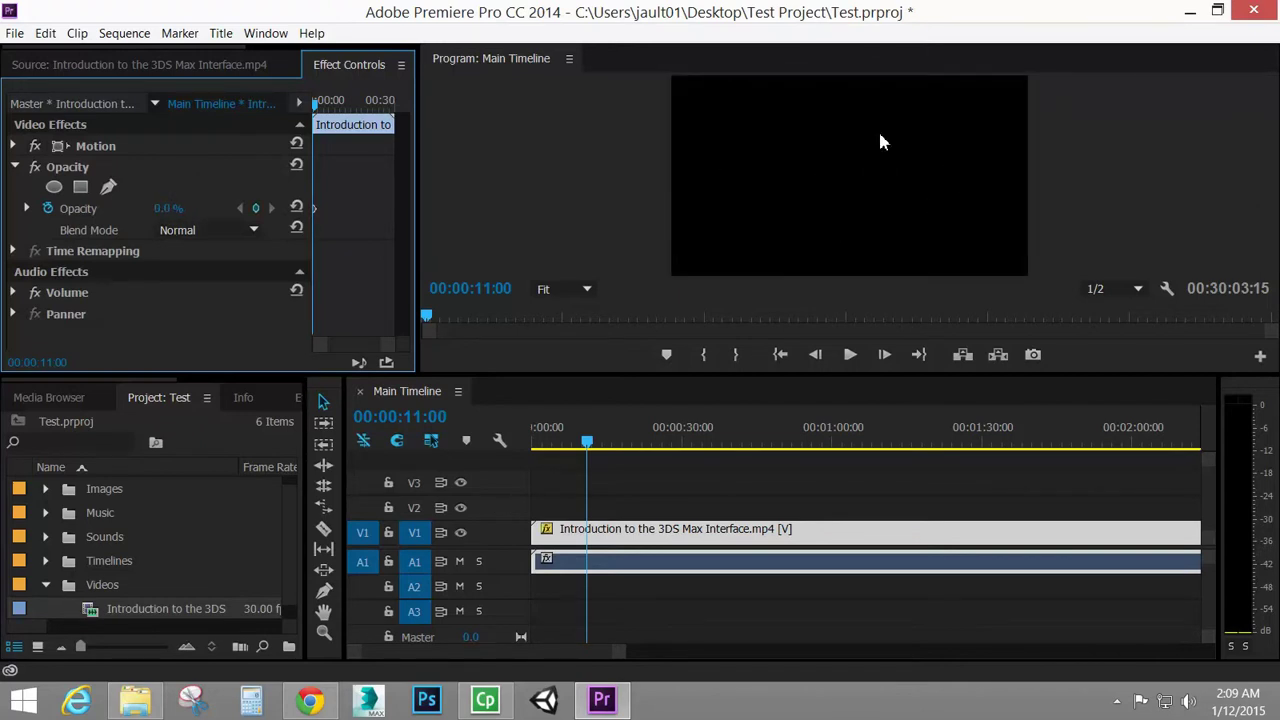
pyautogui.click(167, 208)
pyautogui.write('100')
pyautogui.press('Return')
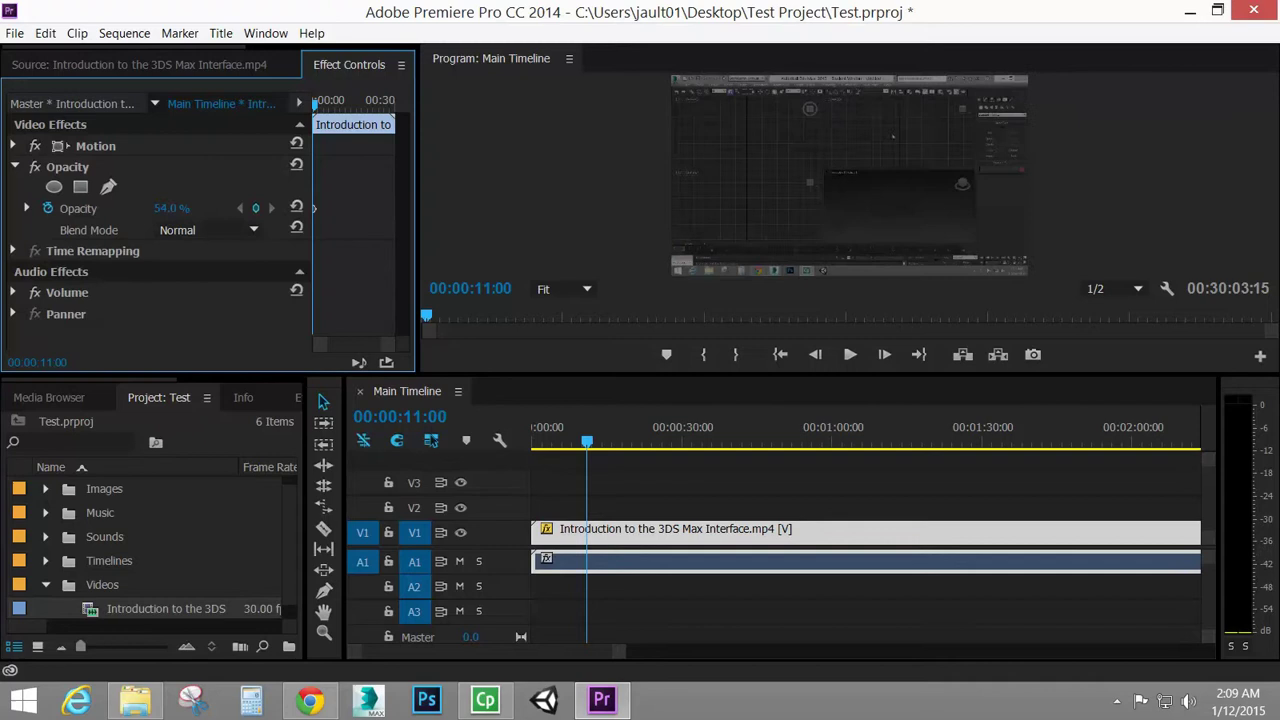
pyautogui.moveTo(167, 208)
pyautogui.mouseDown()
pyautogui.moveTo(100, 208)
pyautogui.moveTo(167, 208)
pyautogui.mouseUp()
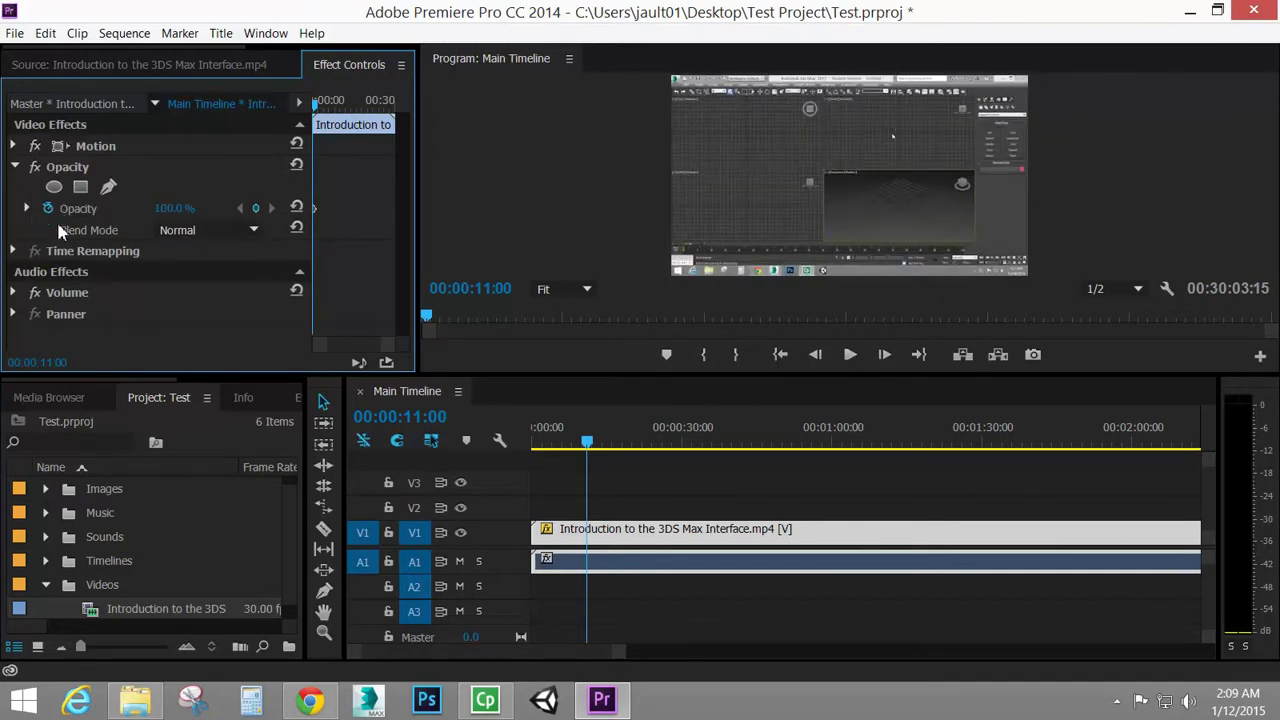
# - Check the Time Remapping settings and expand the Volume properties
pyautogui.click(13, 251)
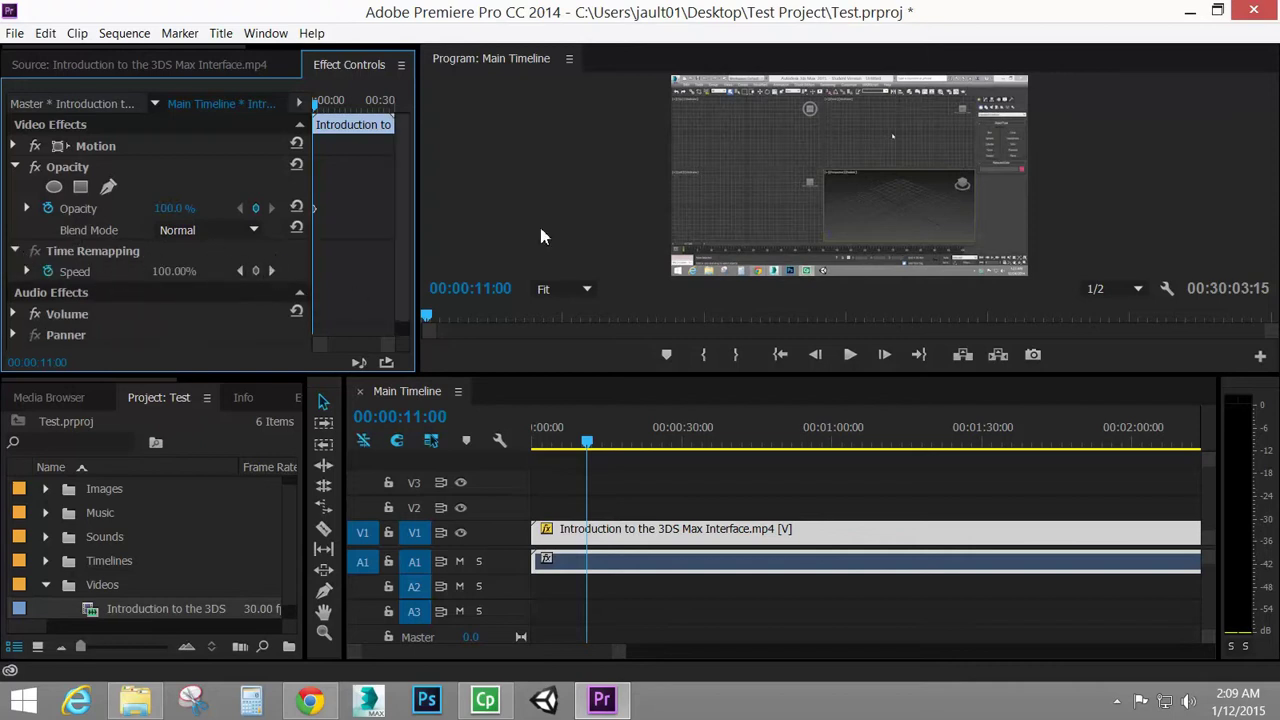
pyautogui.click(15, 253)
pyautogui.click(14, 292)
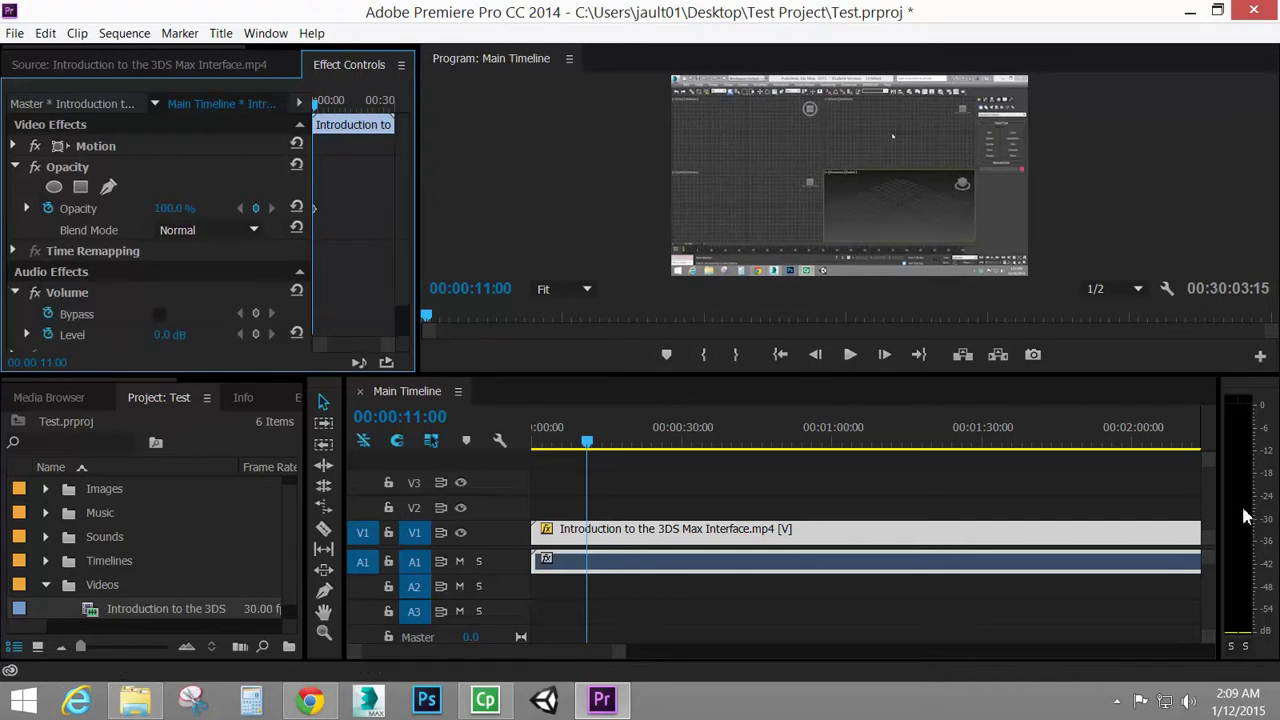
# - Play and stop the sequence from 11 seconds, then scrub through the clip to hear the audio
pyautogui.click(590, 447)
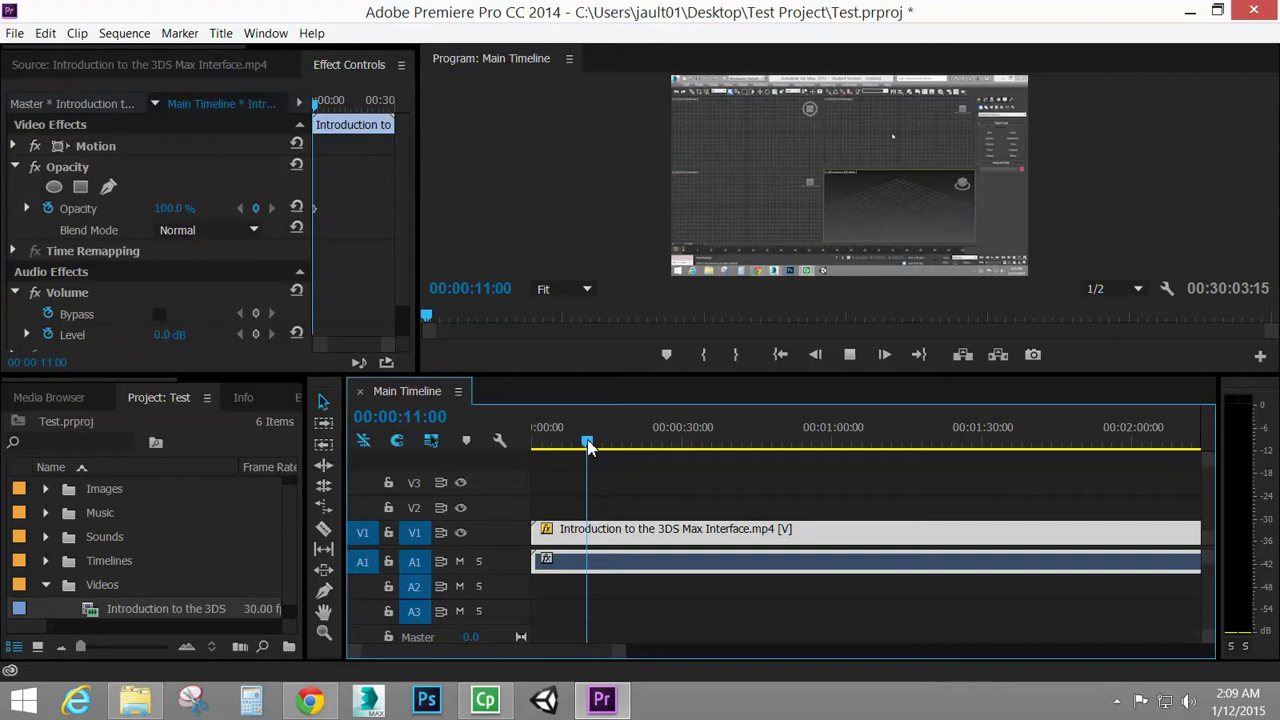
pyautogui.press('space')
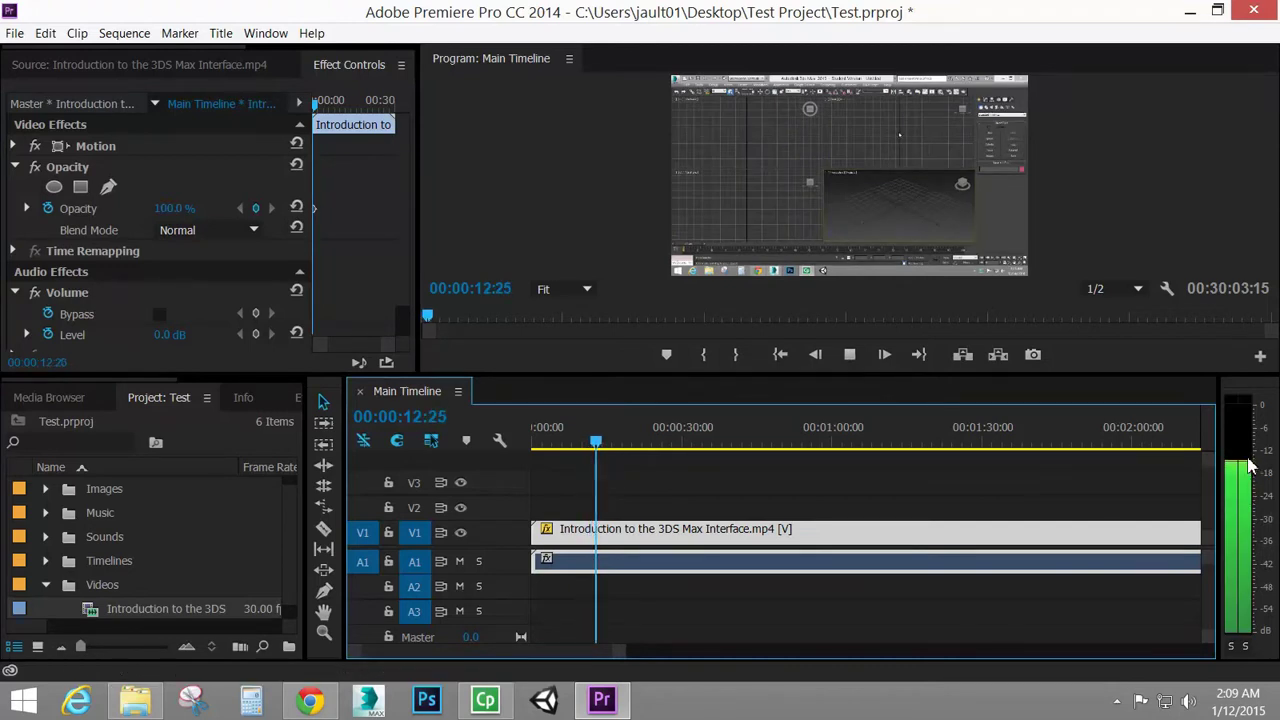
pyautogui.press('space')
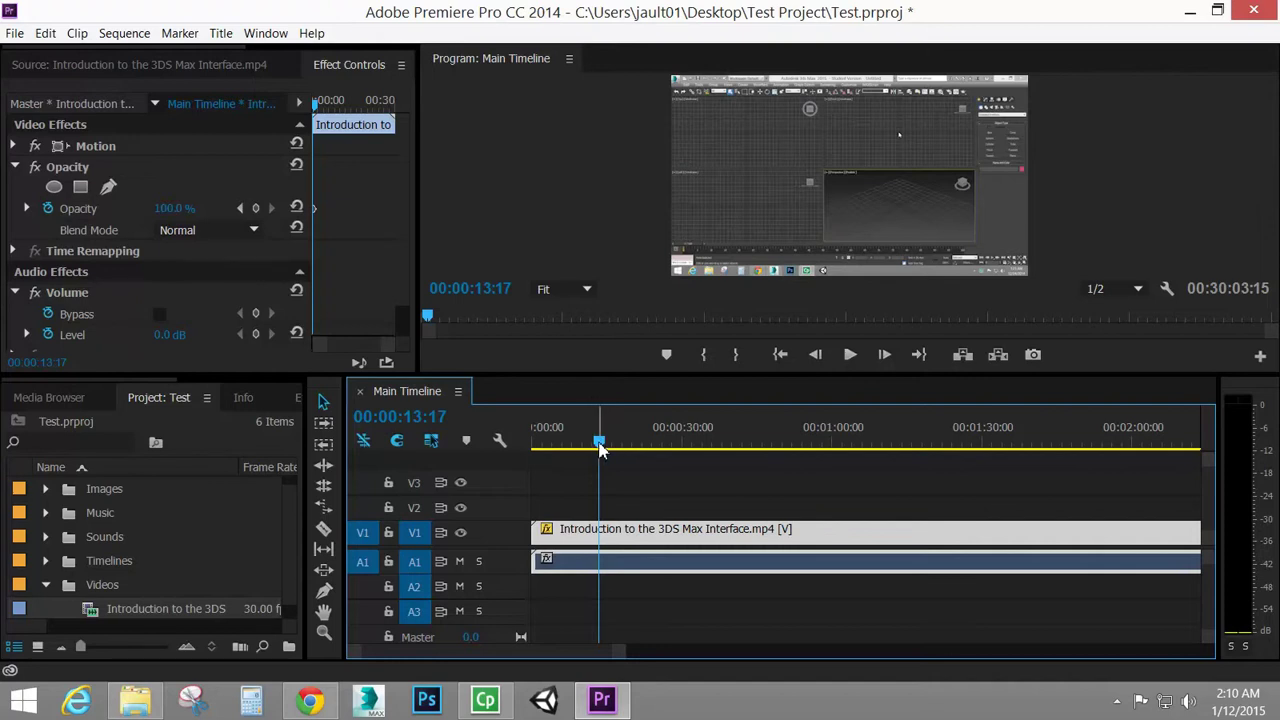
pyautogui.moveTo(600, 445)
pyautogui.mouseDown()
pyautogui.moveTo(624, 445)
pyautogui.moveTo(589, 445)
pyautogui.mouseUp()
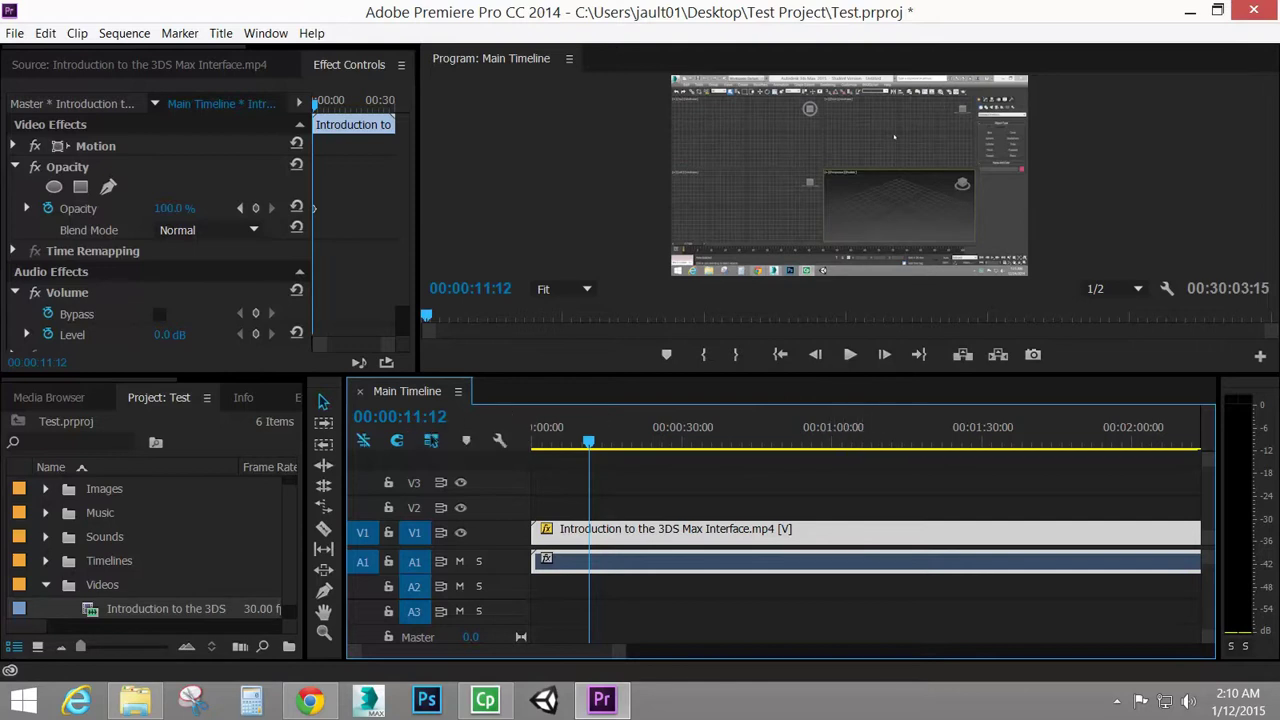
# - Jump to 00:00:08:06, play from there, and step frames to park at 00:00:14:00
pyautogui.click(393, 415)
pyautogui.write('806')
pyautogui.press('Return')
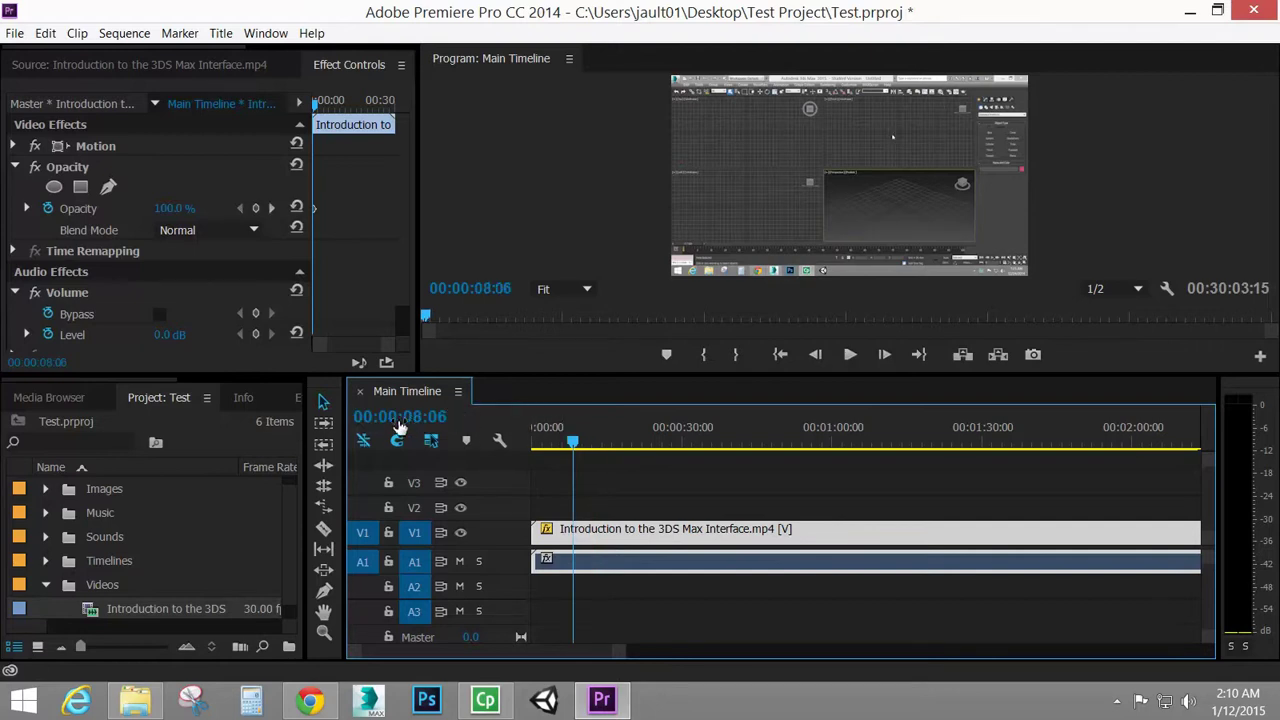
pyautogui.press('space')
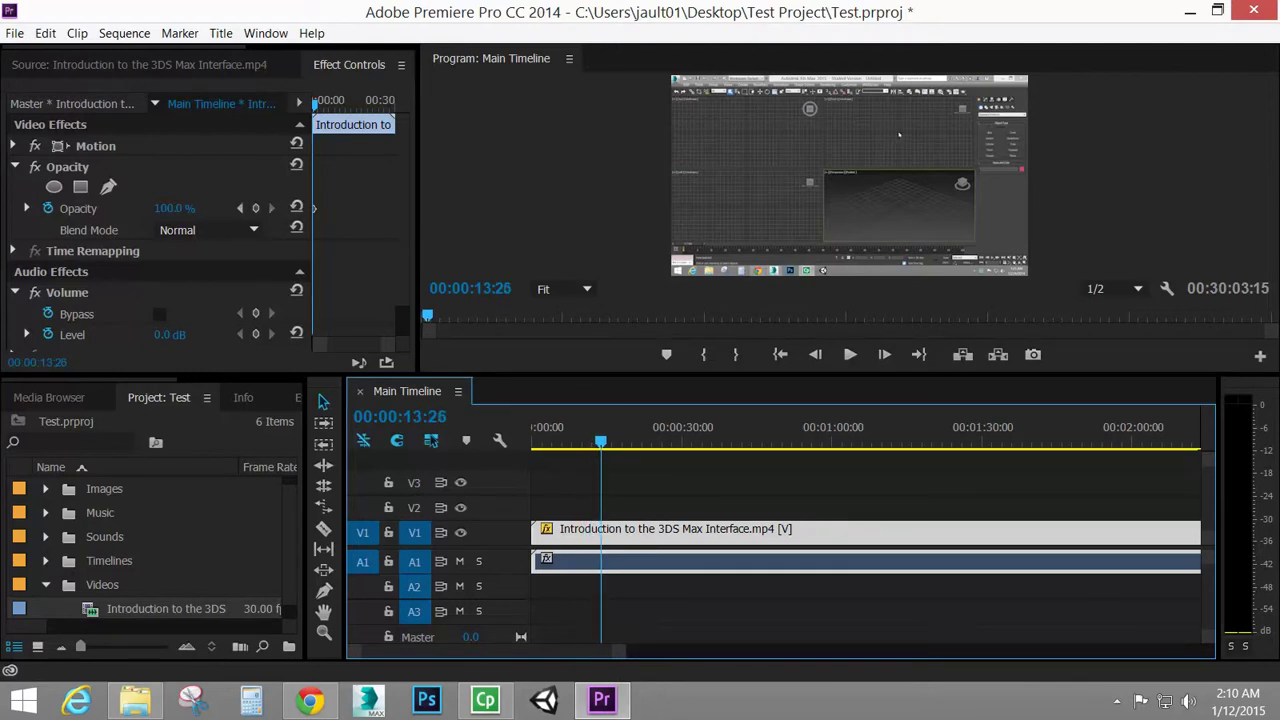
pyautogui.press('Left')
pyautogui.press('Left')
pyautogui.press('Right')
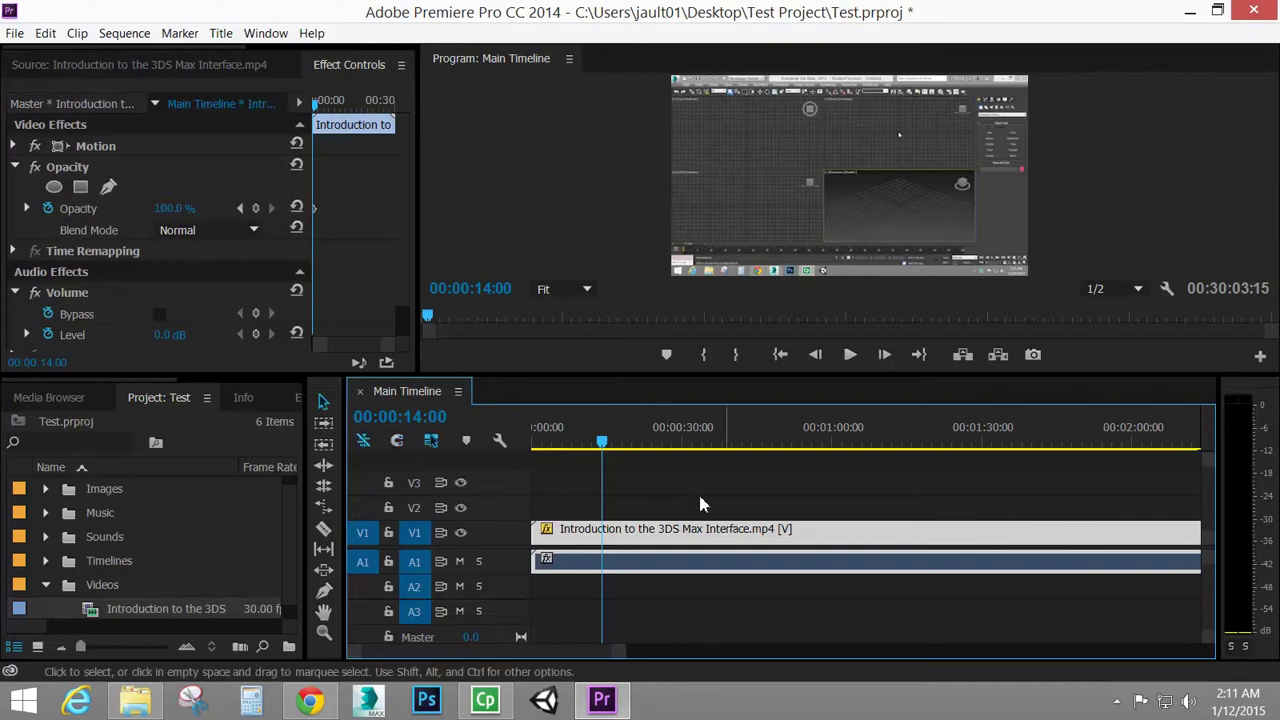
pyautogui.click(398, 444)
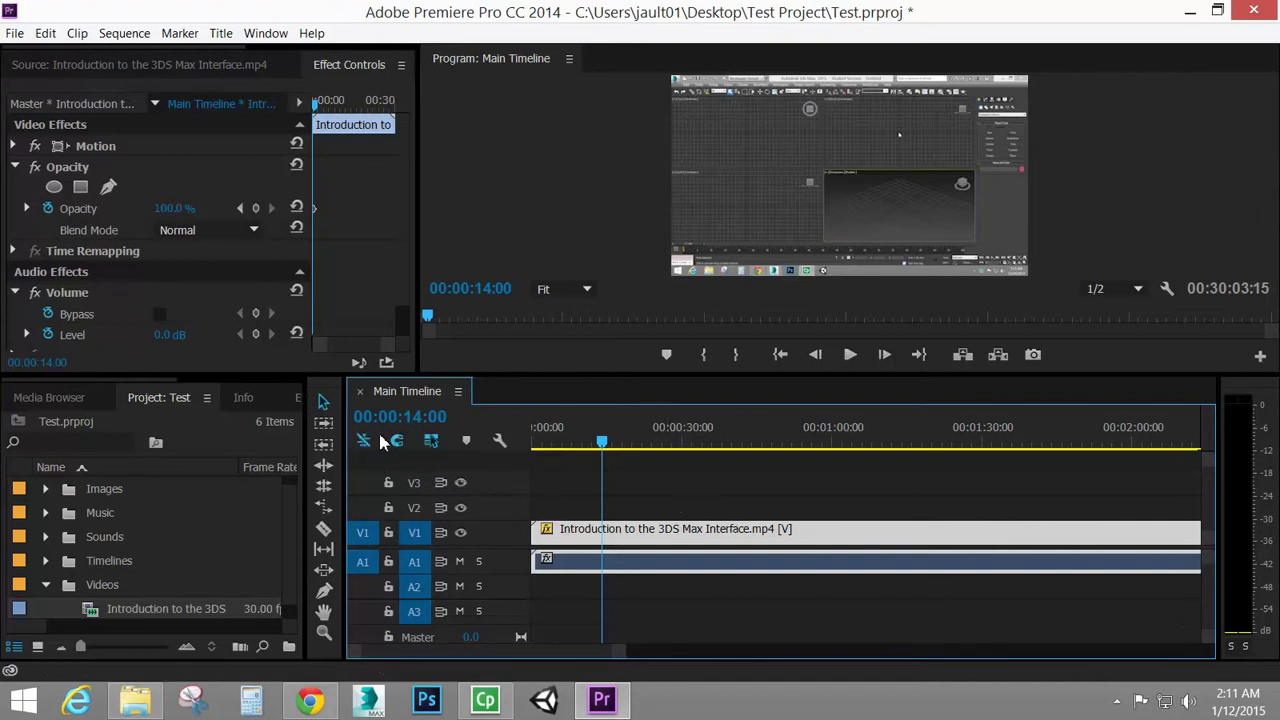
pyautogui.click(397, 446)
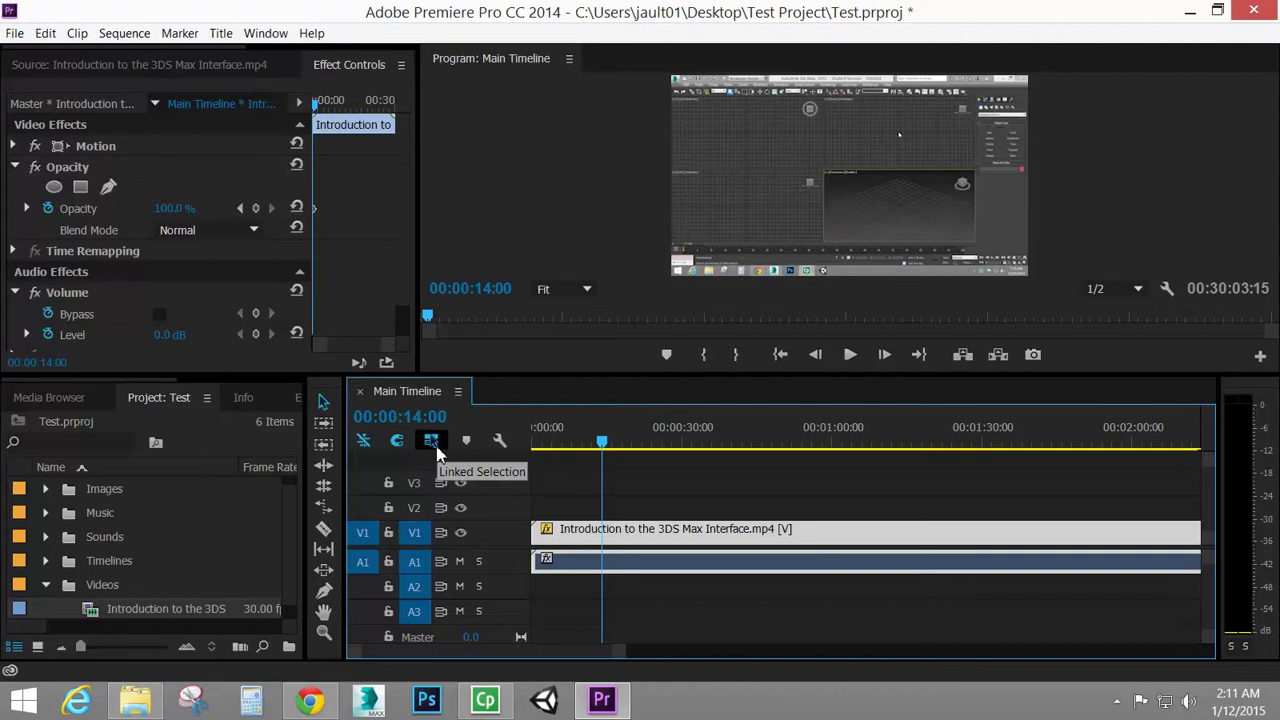
pyautogui.click(868, 508)
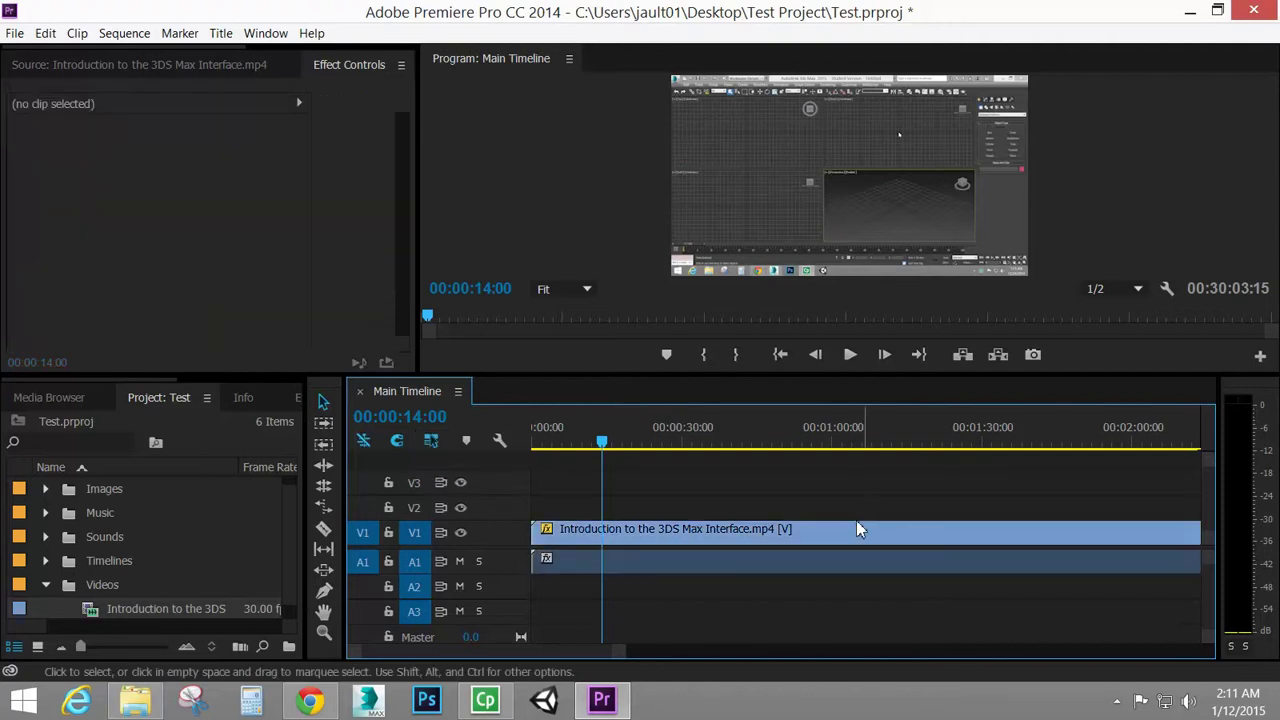
pyautogui.click(849, 537)
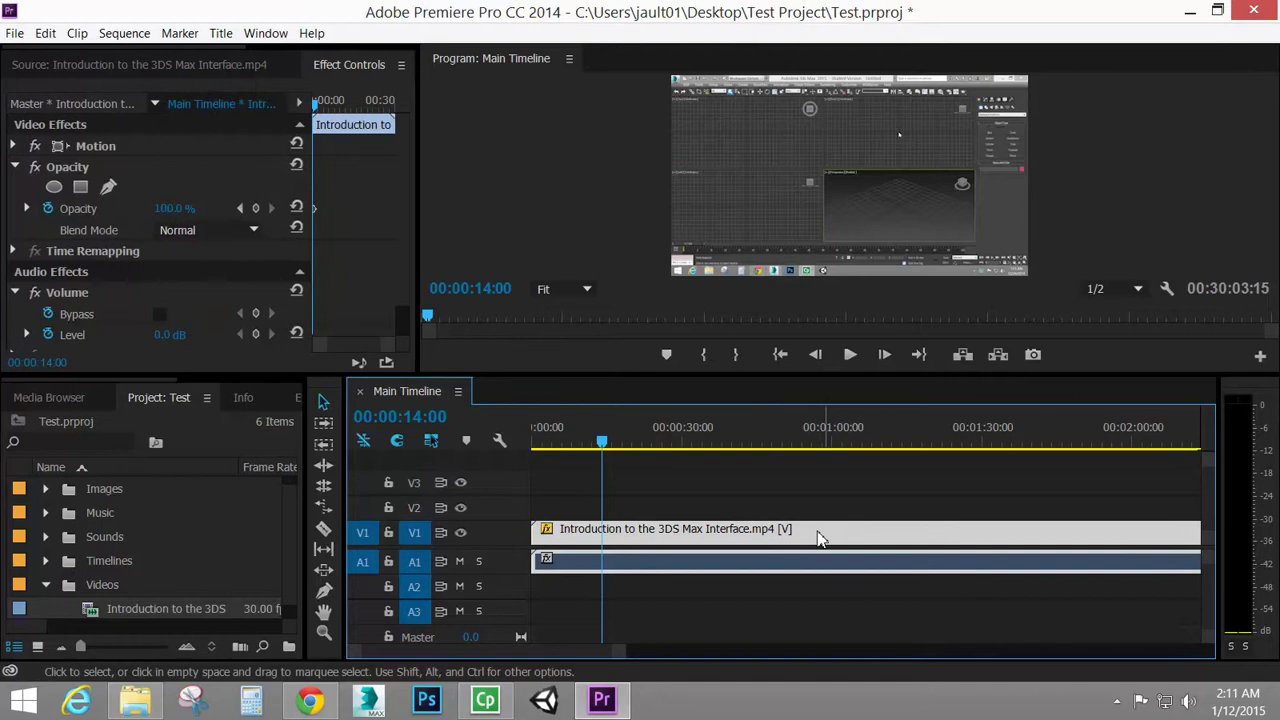
pyautogui.click(414, 588)
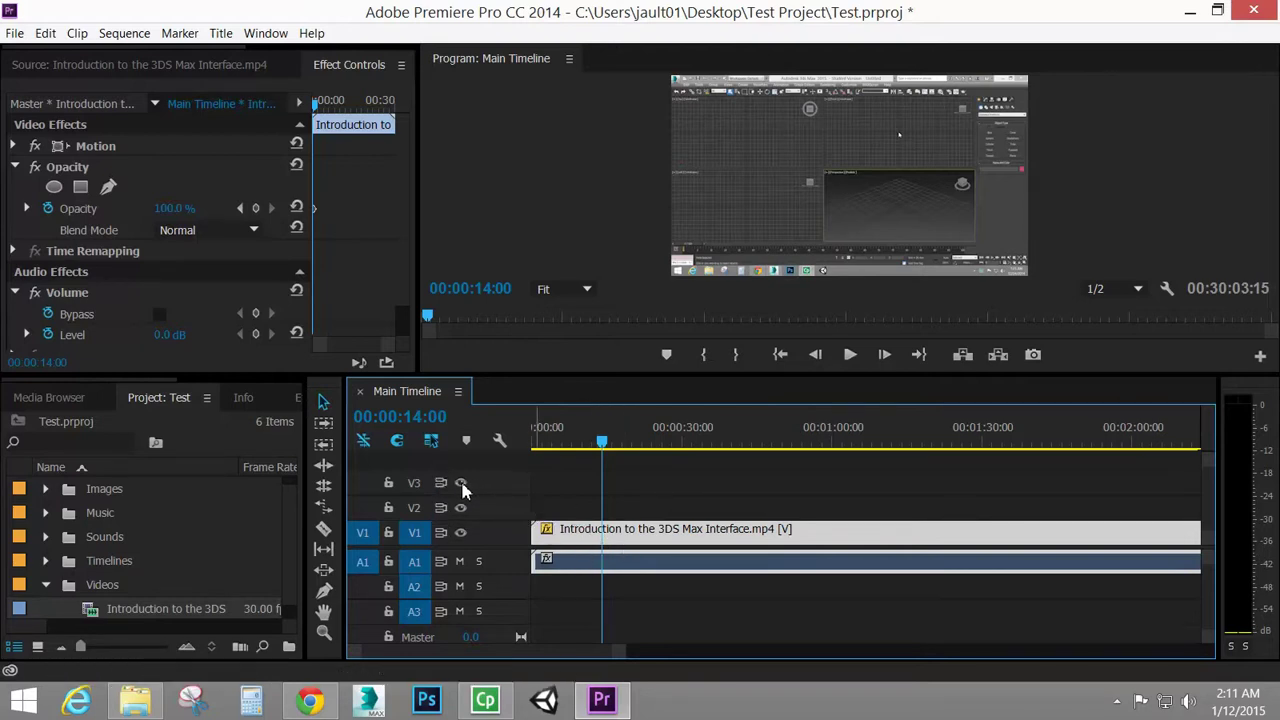
pyautogui.click(461, 534)
pyautogui.click(461, 534)
pyautogui.click(461, 534)
pyautogui.click(461, 534)
pyautogui.click(389, 536)
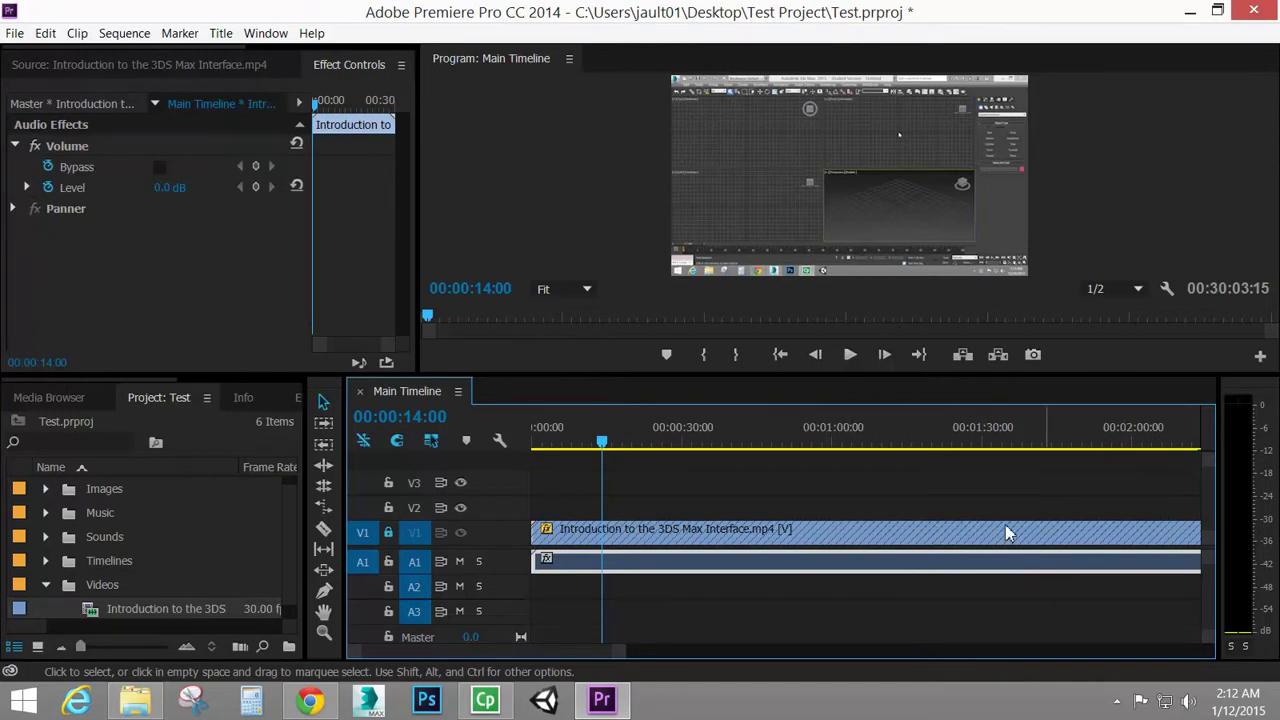
pyautogui.click(389, 535)
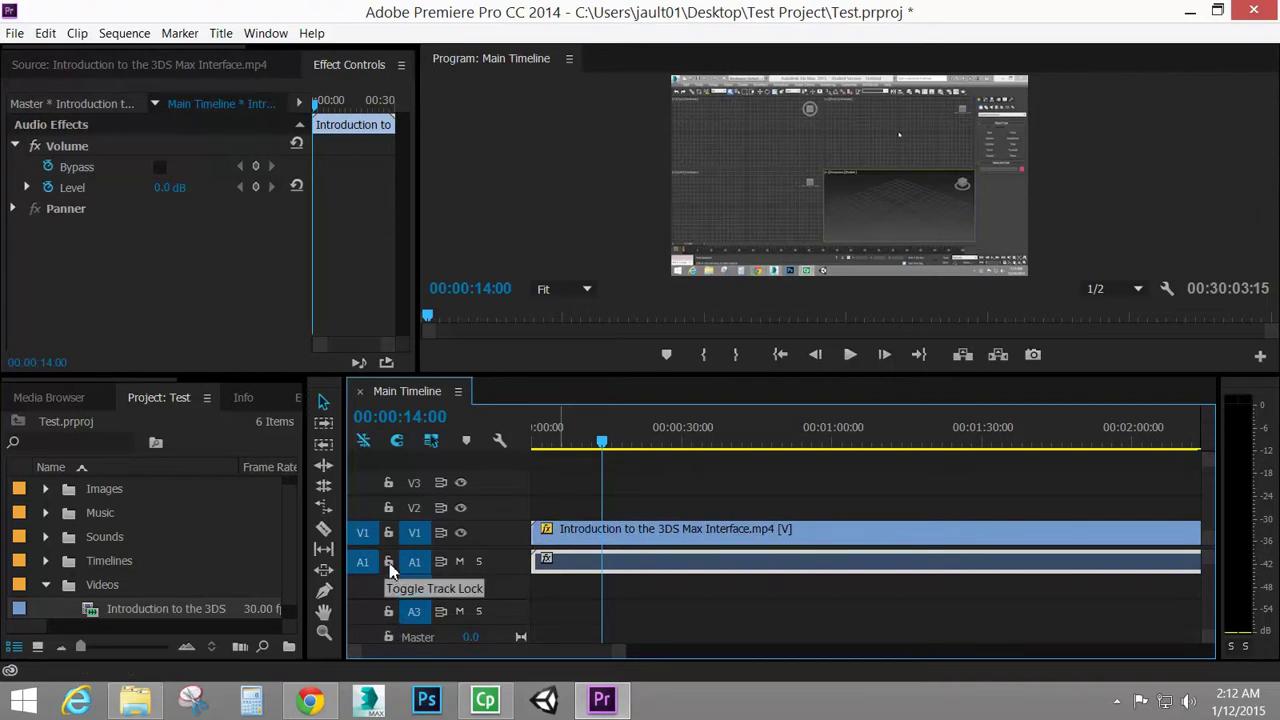
pyautogui.click(462, 566)
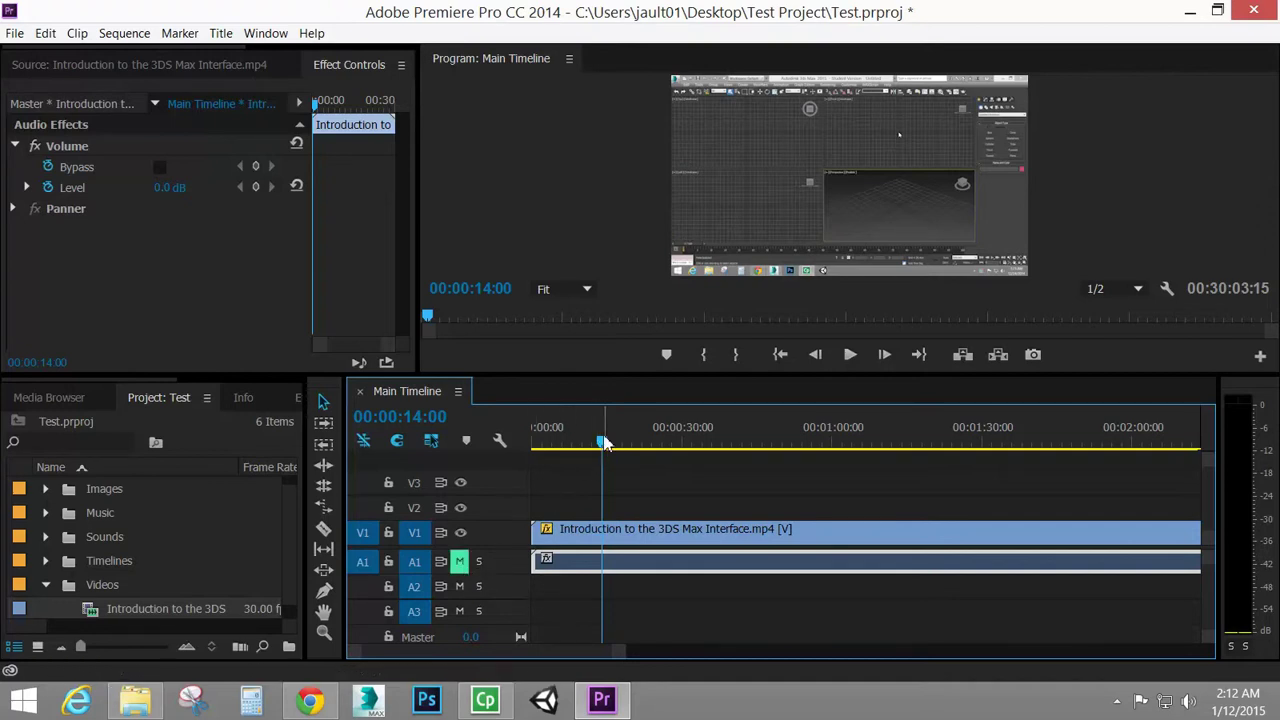
pyautogui.moveTo(604, 443)
pyautogui.mouseDown()
pyautogui.moveTo(649, 446)
pyautogui.moveTo(610, 452)
pyautogui.mouseUp()
pyautogui.click(460, 562)
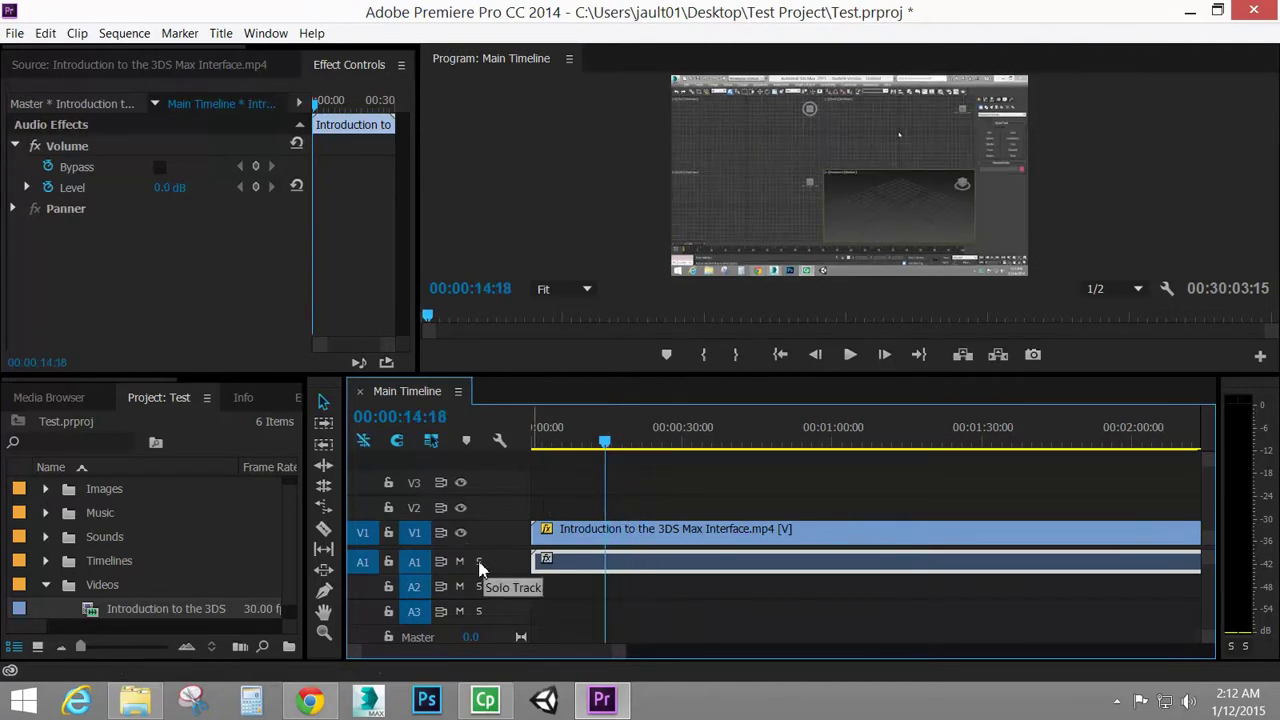
pyautogui.click(479, 564)
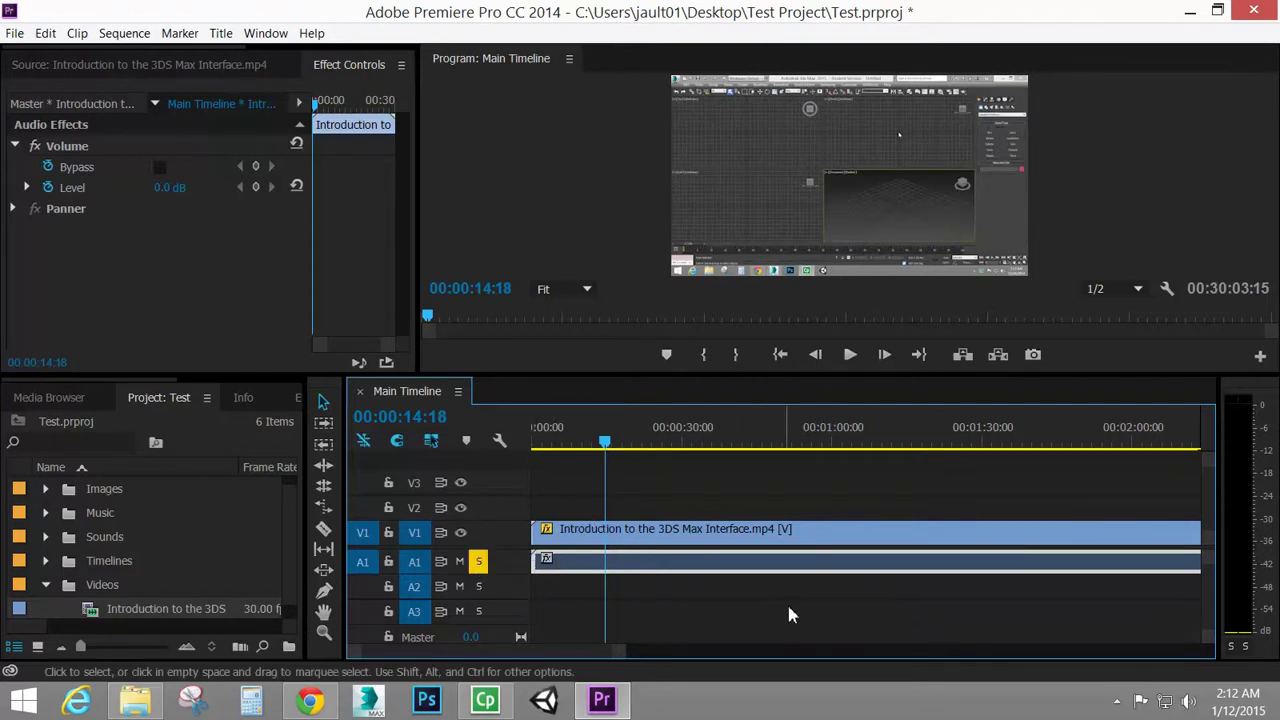
pyautogui.click(478, 563)
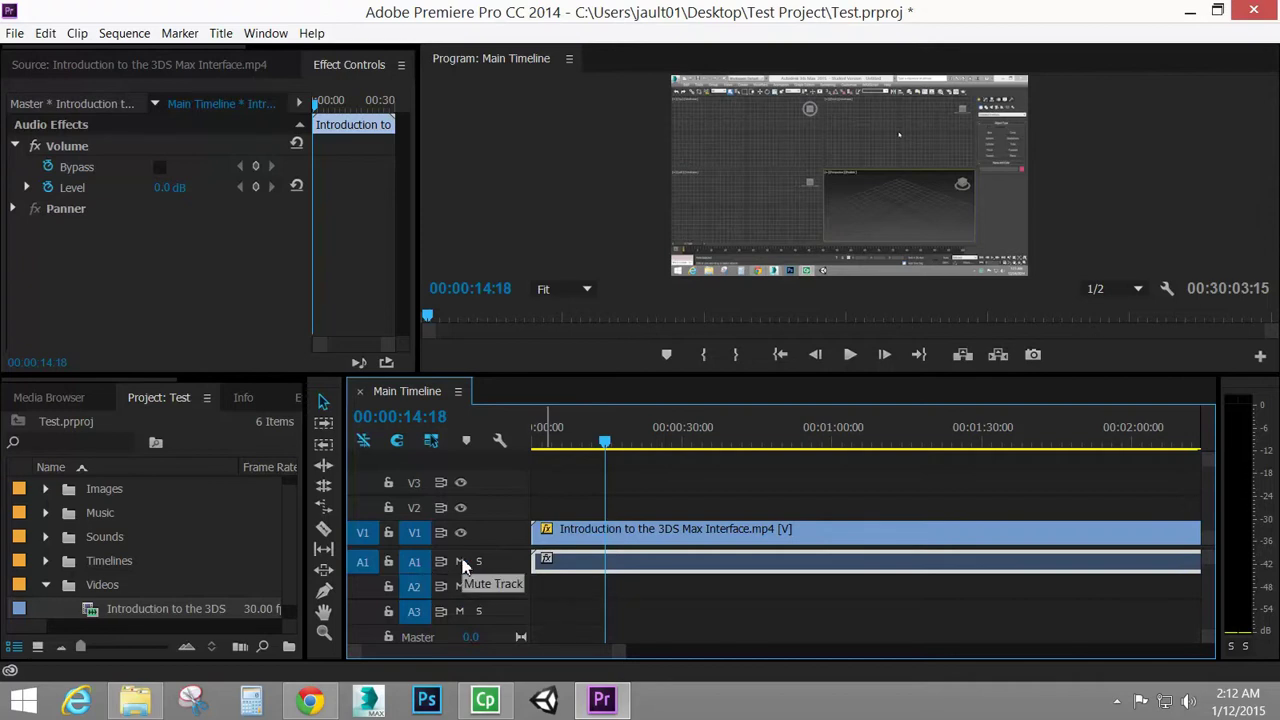
pyautogui.click(431, 441)
pyautogui.click(701, 532)
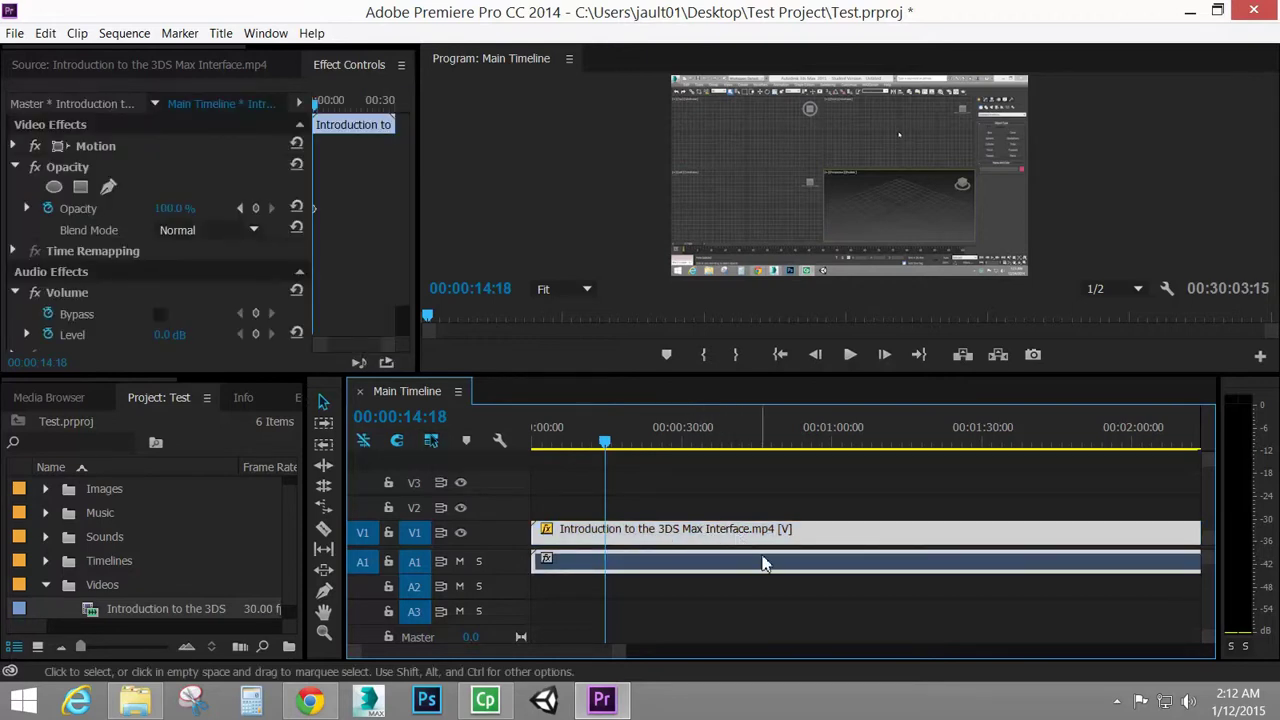
pyautogui.click(650, 483)
pyautogui.click(686, 533)
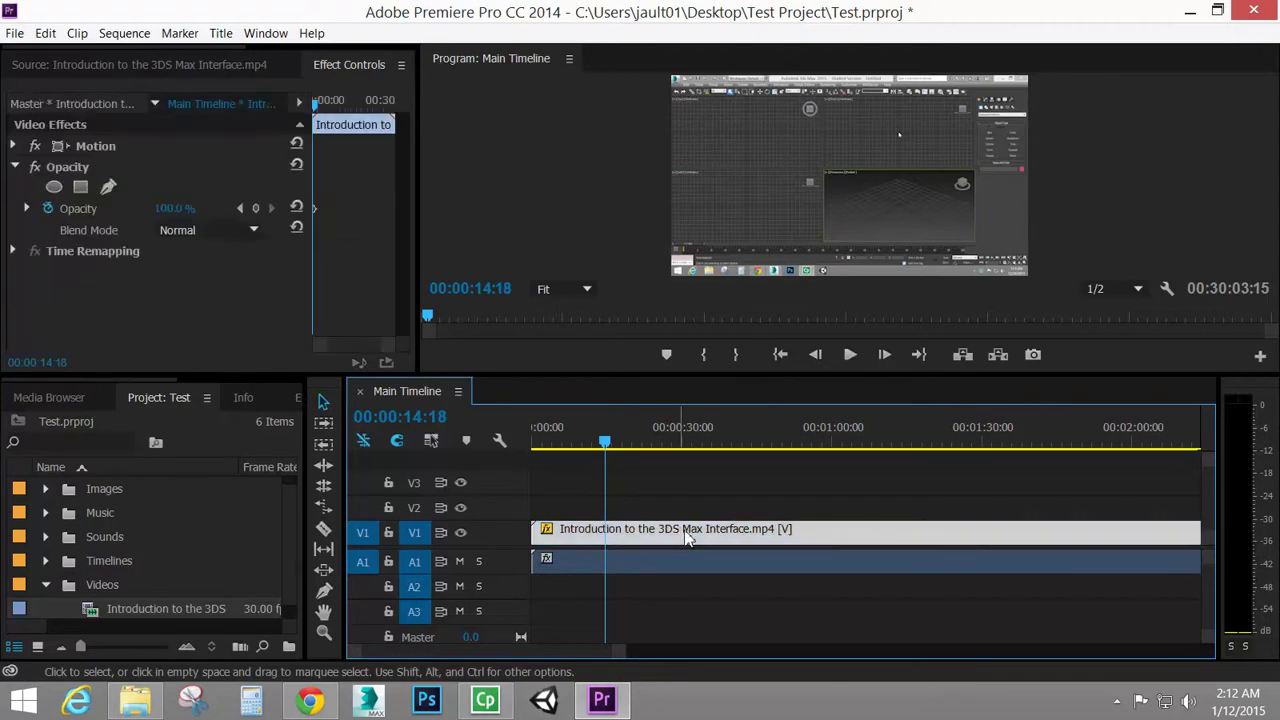
pyautogui.click(735, 568)
pyautogui.click(740, 537)
pyautogui.click(740, 563)
pyautogui.click(740, 537)
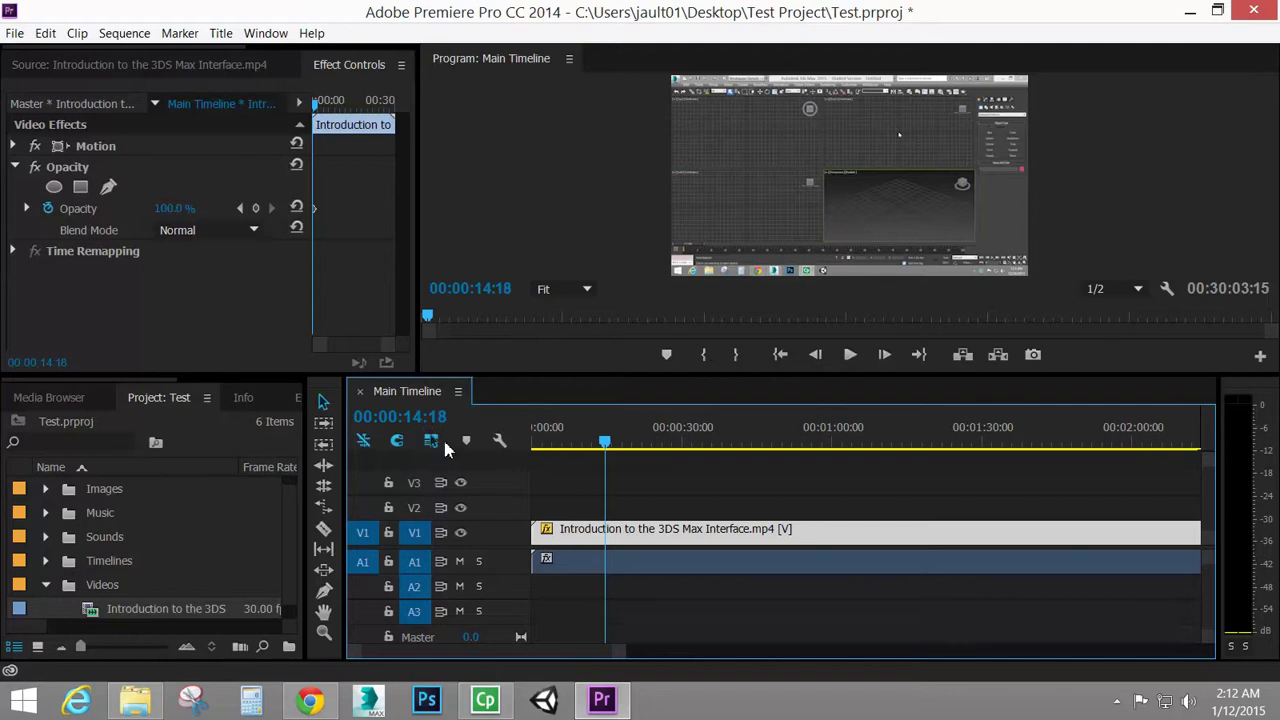
pyautogui.click(642, 560)
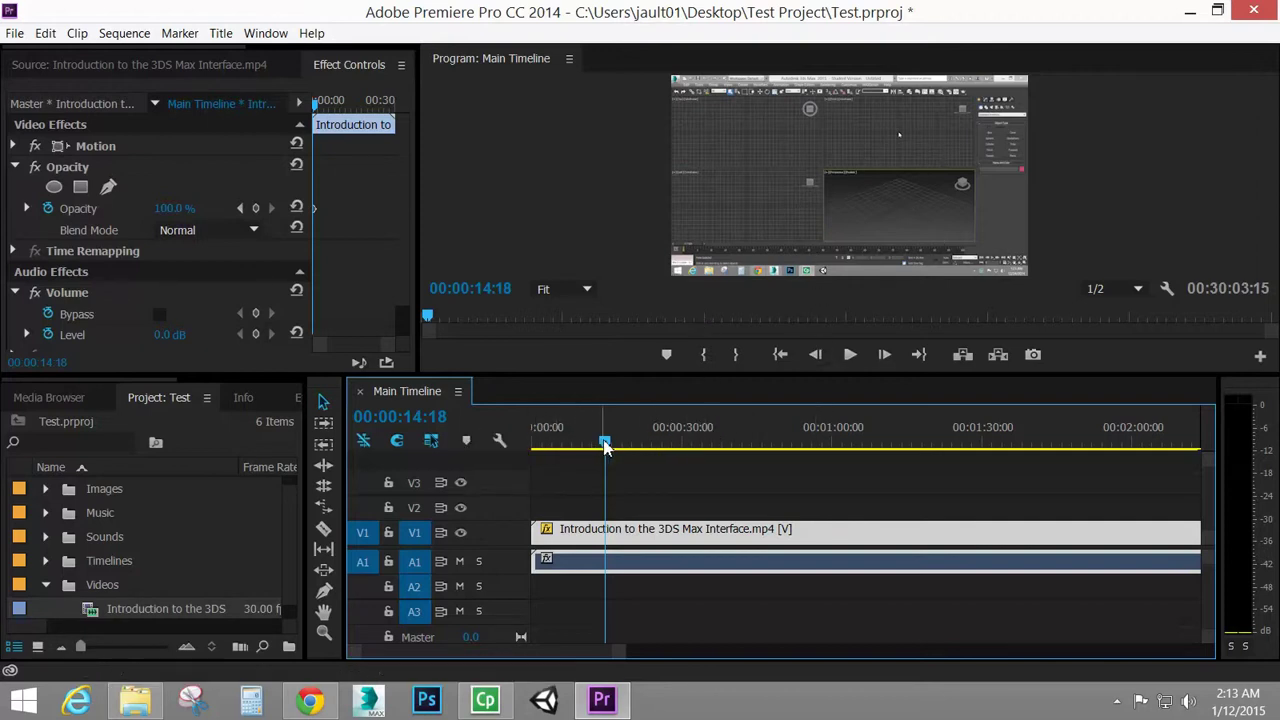
# - Park the playhead at exactly 00:00:30:00 and add a marker named Chapter 1 there
pyautogui.moveTo(604, 445); pyautogui.dragTo(683, 445)
pyautogui.click(422, 416)
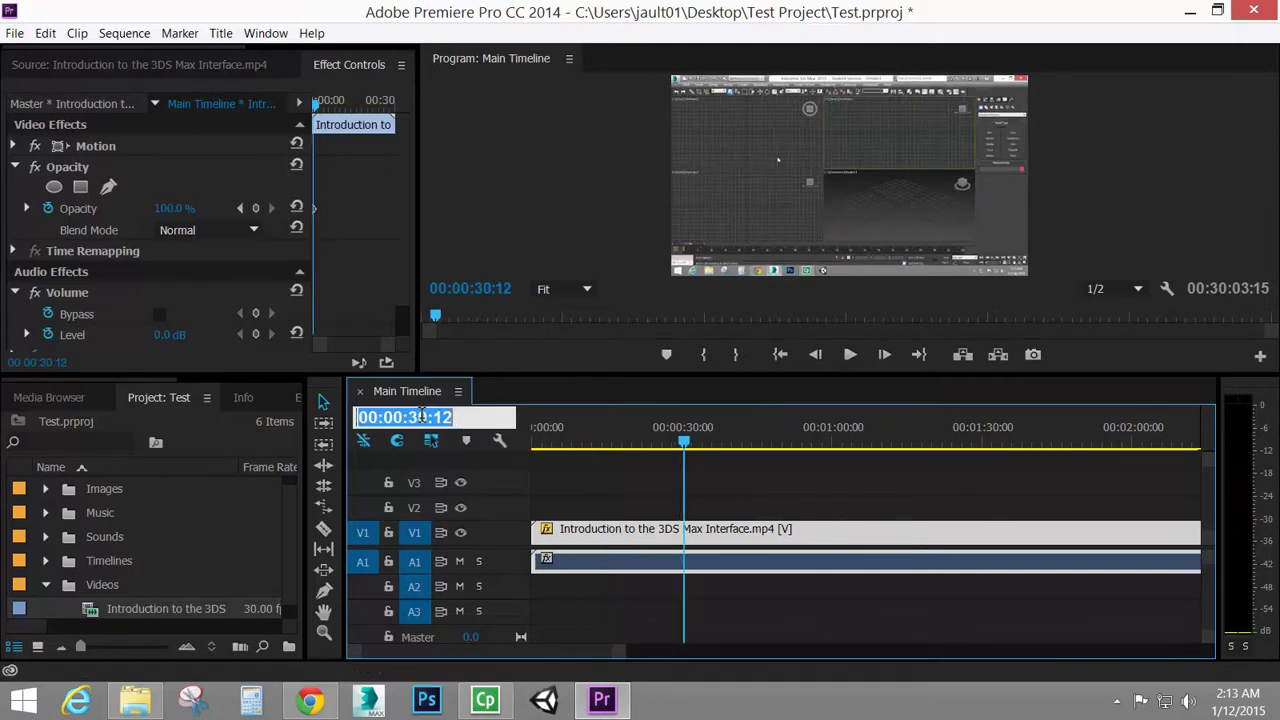
pyautogui.write('30.00')
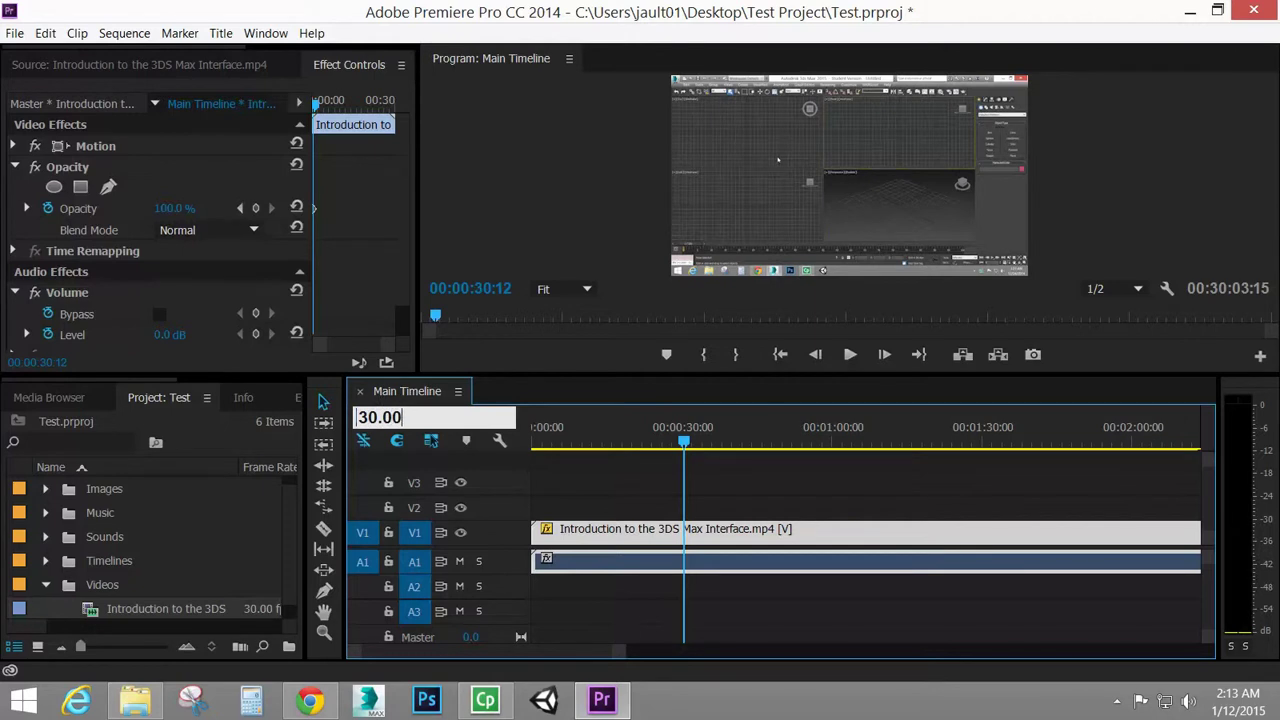
pyautogui.press('Return')
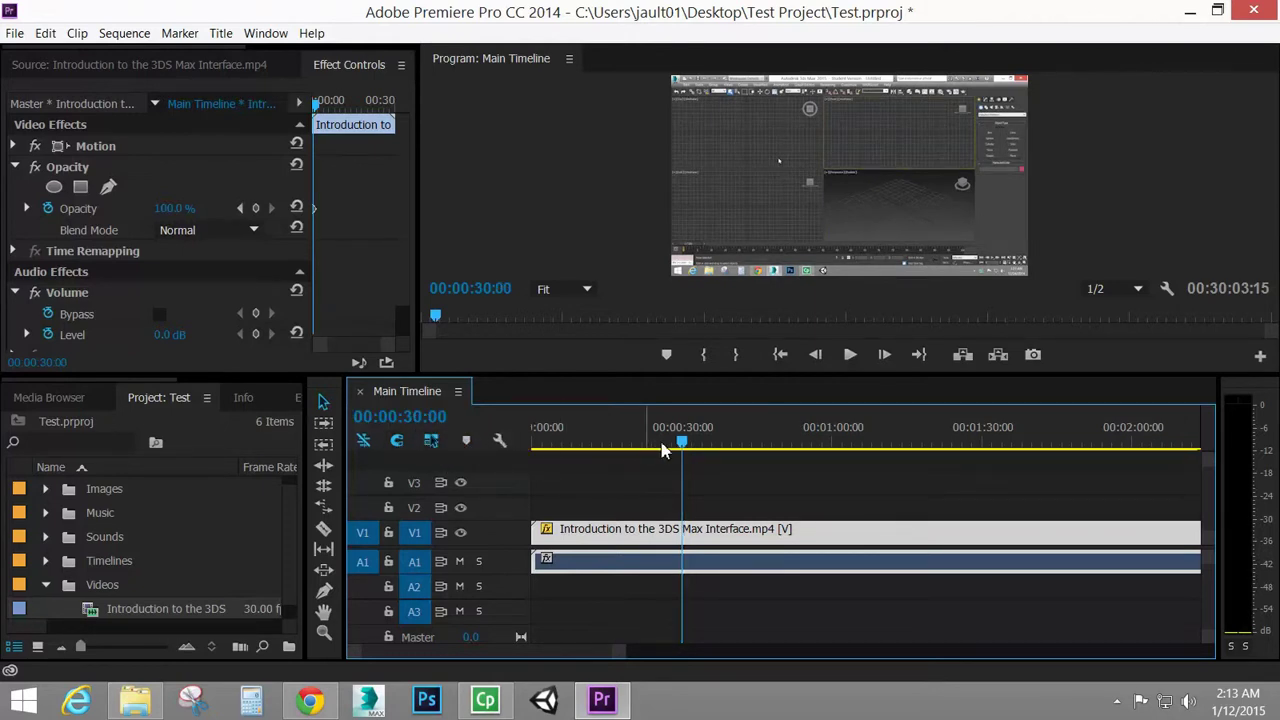
pyautogui.moveTo(700, 450); pyautogui.dragTo(709, 451)
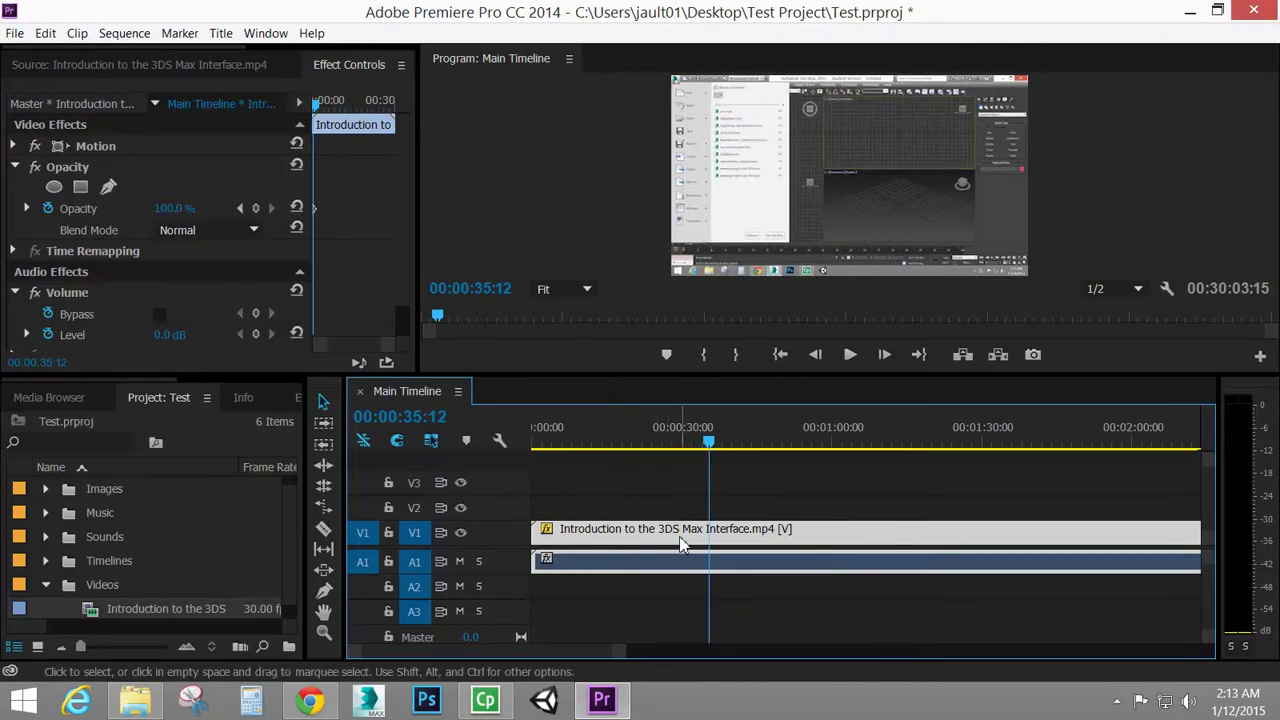
pyautogui.click(424, 415)
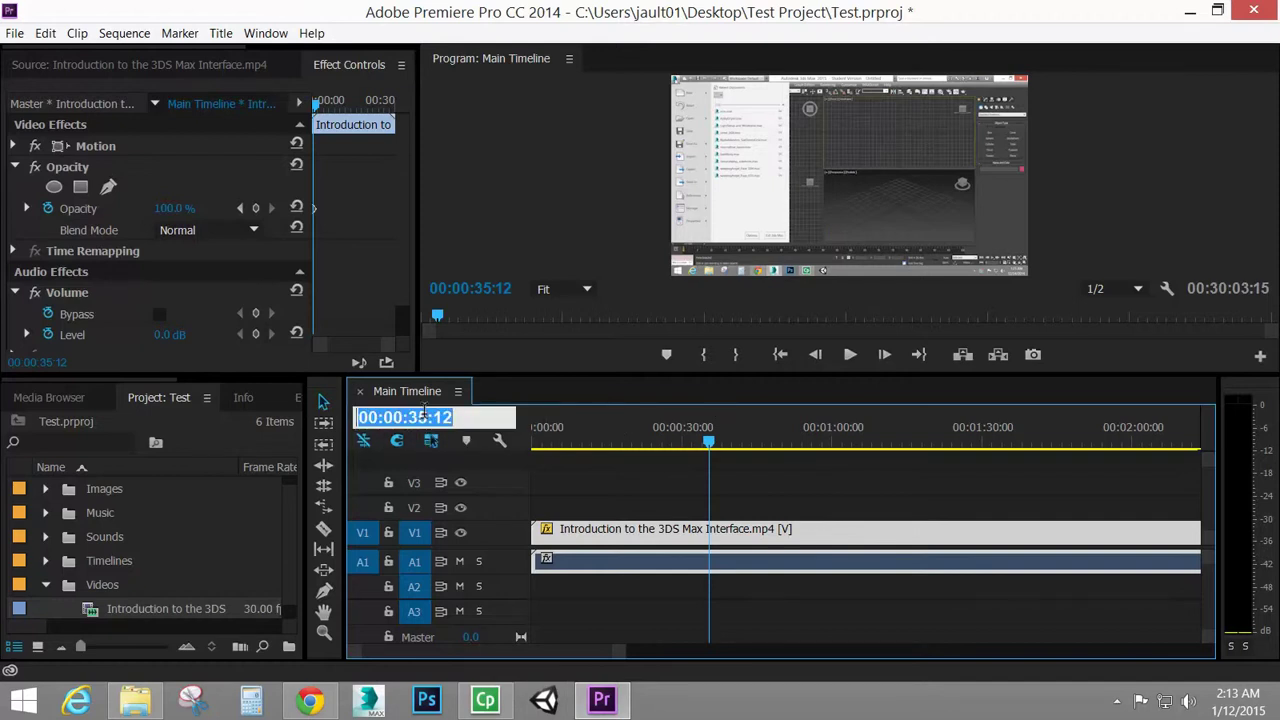
pyautogui.write('3000')
pyautogui.press('Return')
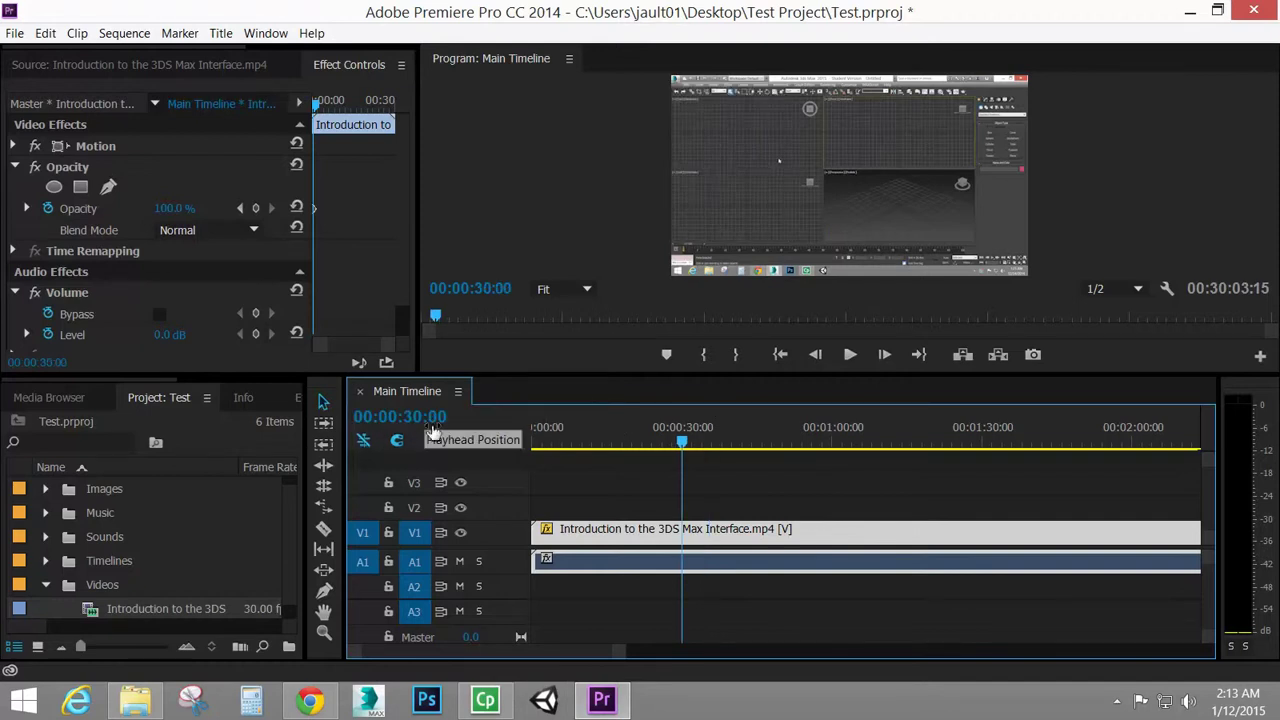
pyautogui.doubleClick(434, 439)
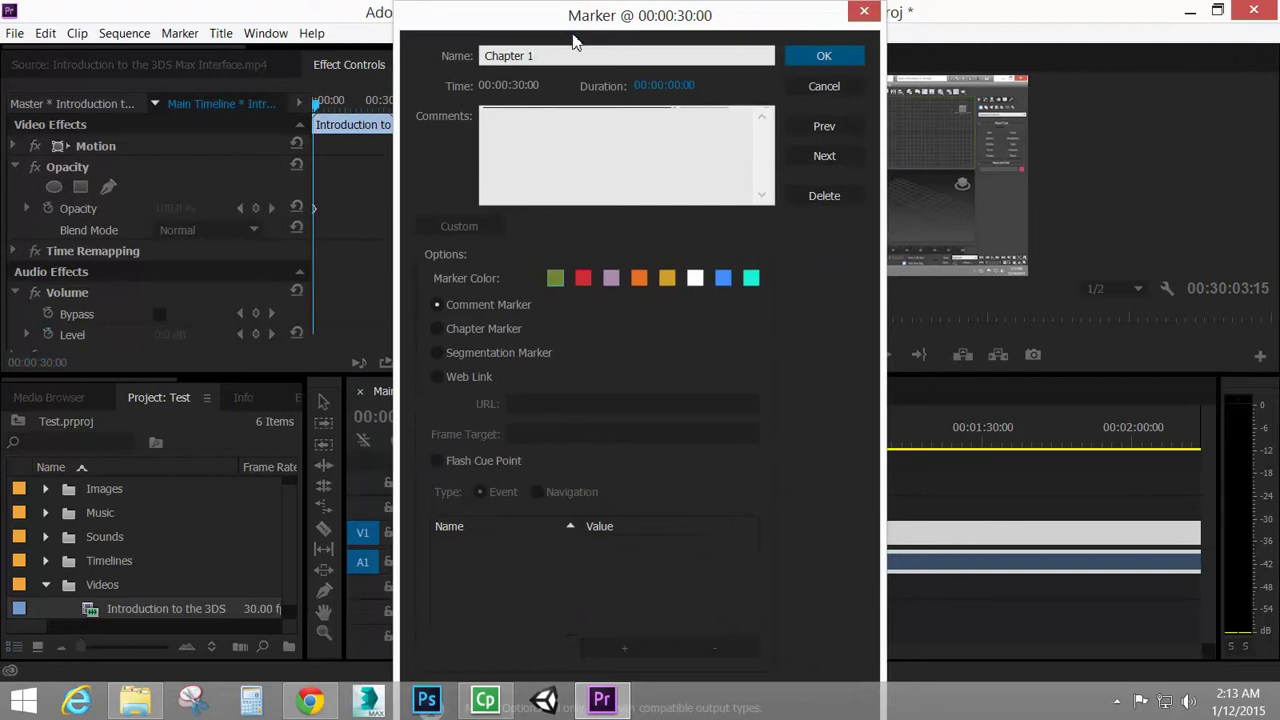
pyautogui.click(803, 55)
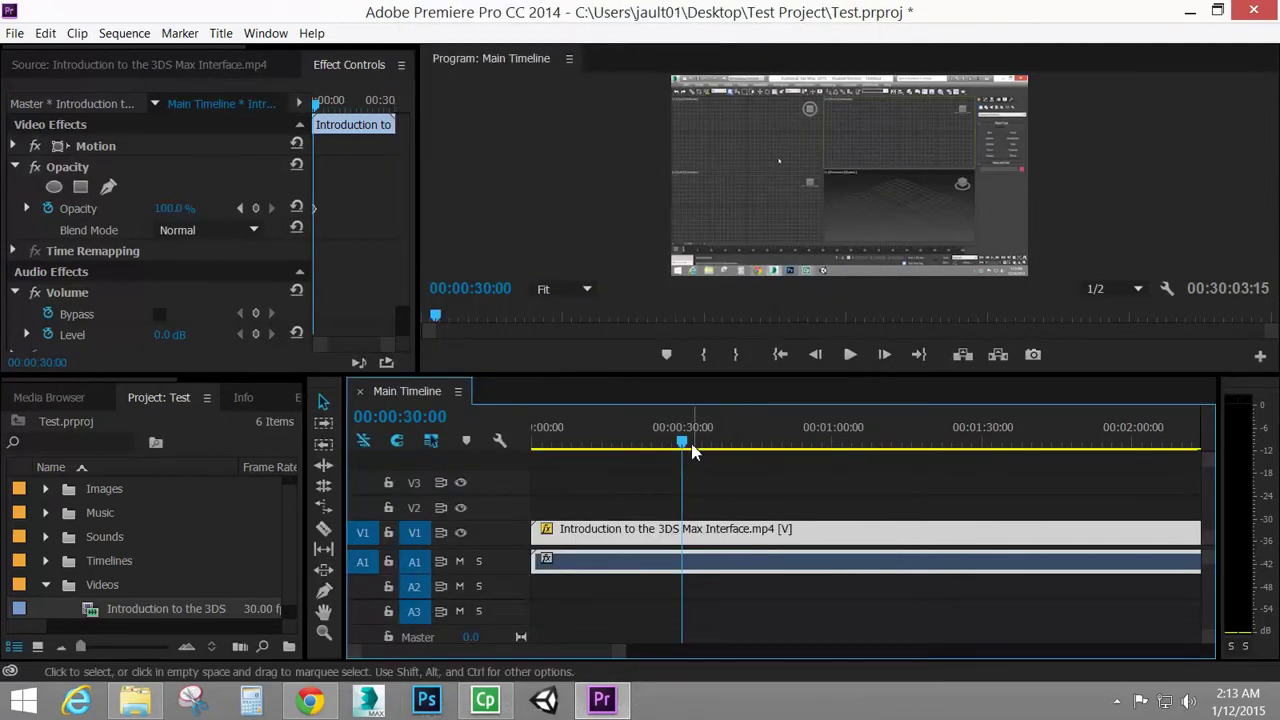
# - Start a second marker at 00:00:29:12, cancel it, and move the playhead to about 38 seconds
pyautogui.moveTo(692, 450)
pyautogui.mouseDown()
pyautogui.moveTo(731, 459)
pyautogui.moveTo(678, 449)
pyautogui.mouseUp()
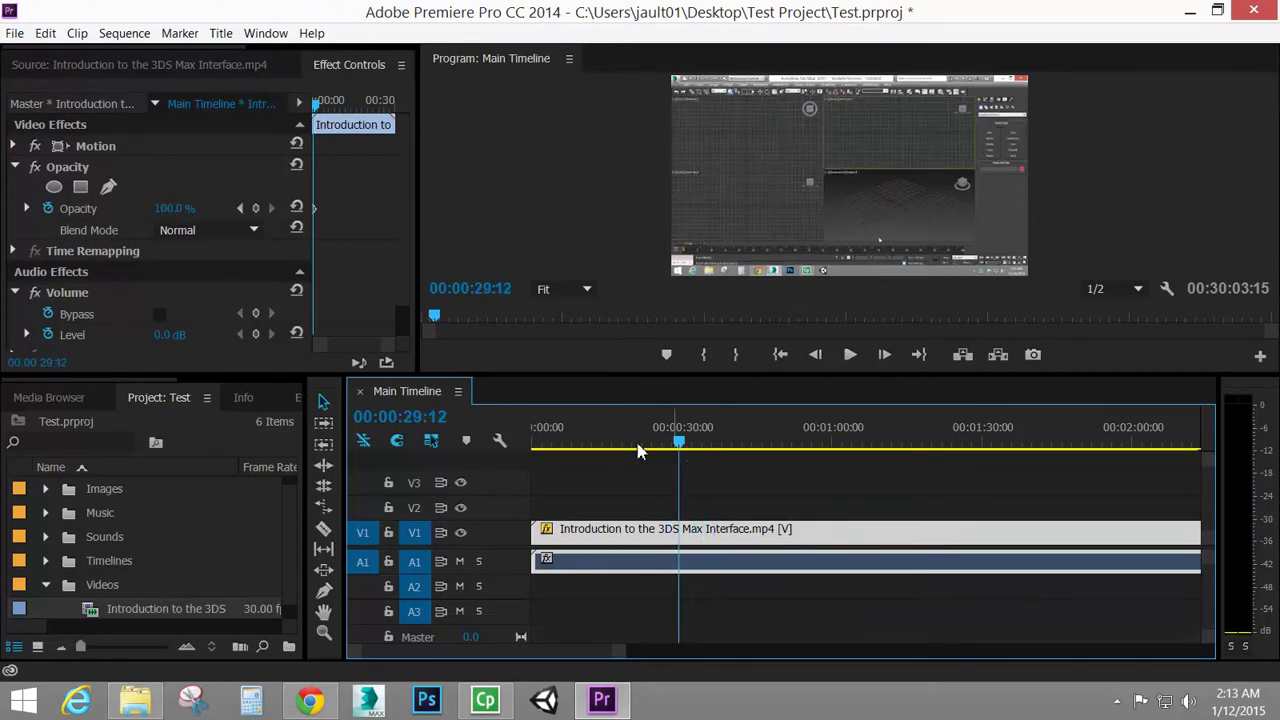
pyautogui.doubleClick(467, 446)
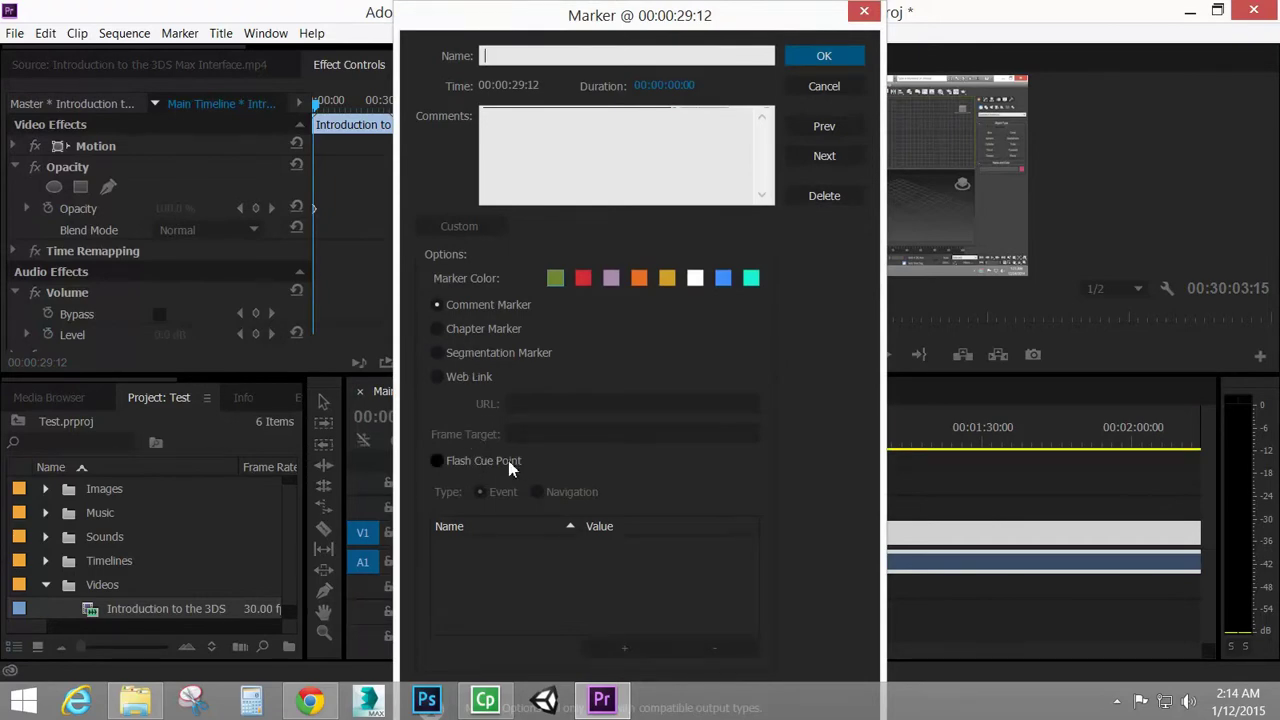
pyautogui.click(824, 86)
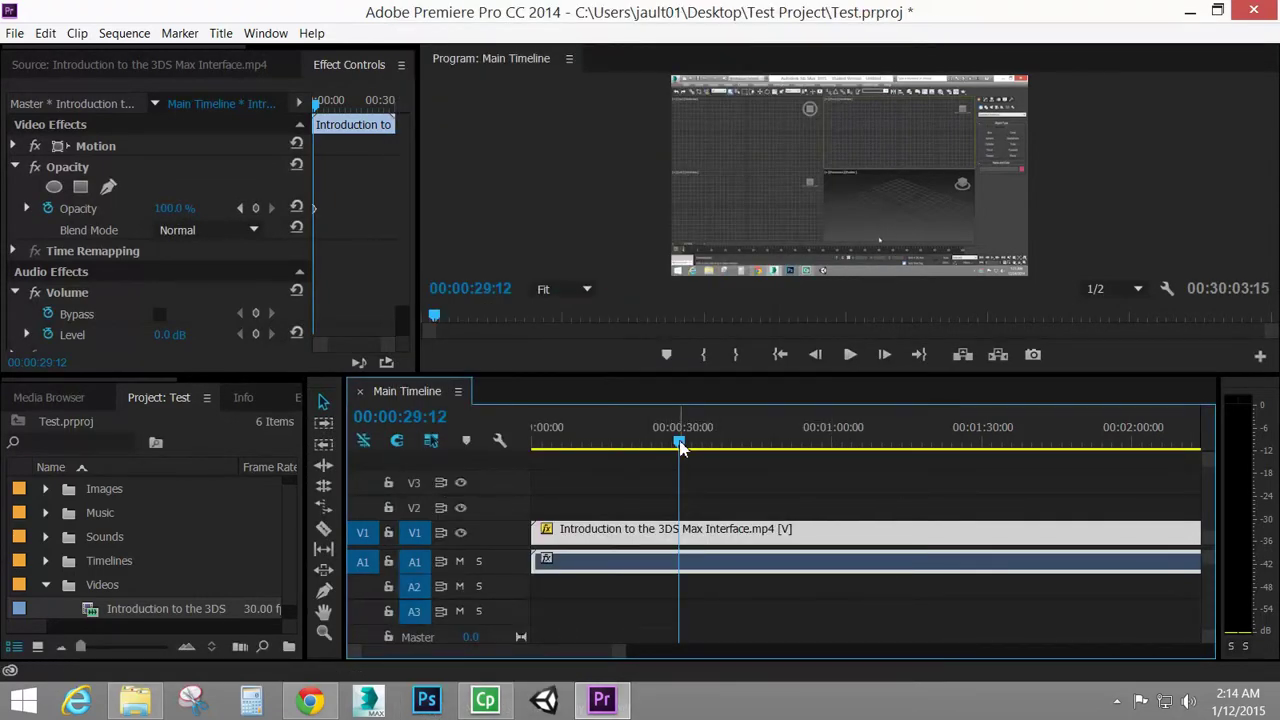
pyautogui.moveTo(680, 437); pyautogui.dragTo(726, 437)
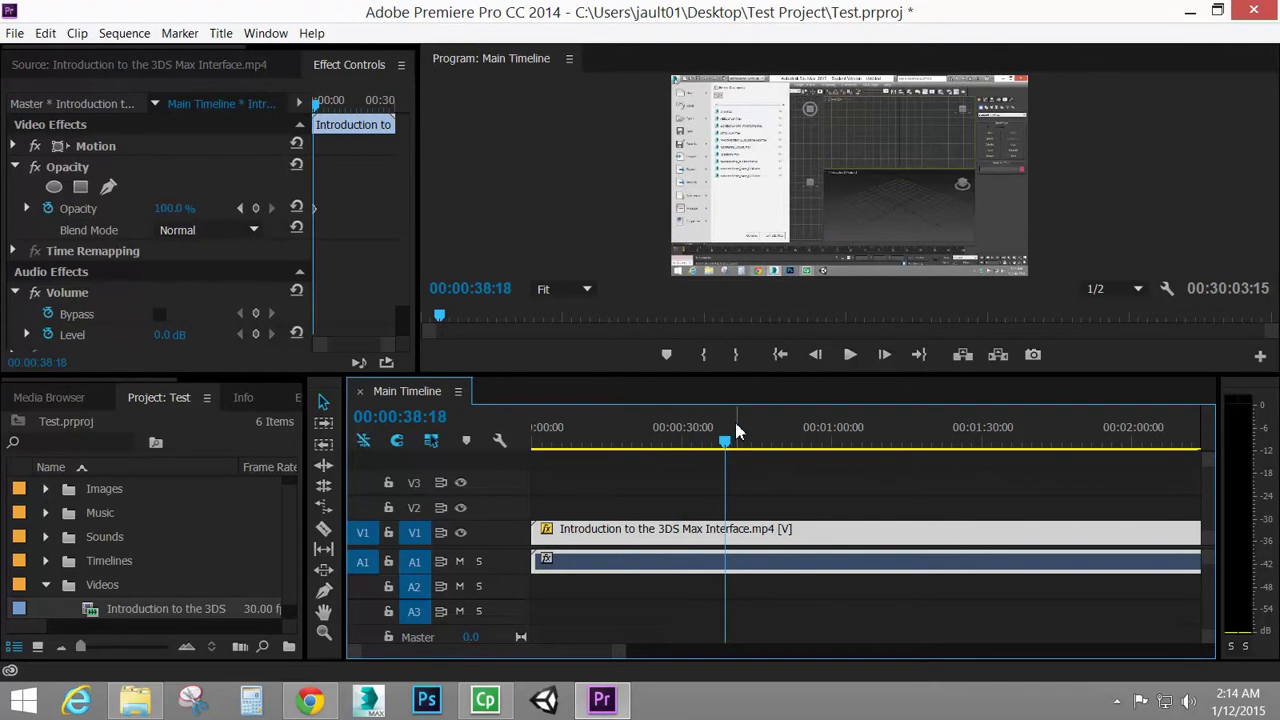
# - Inspect the time ruler's context menu twice, moving the playhead to about 22 seconds
pyautogui.rightClick(685, 436)
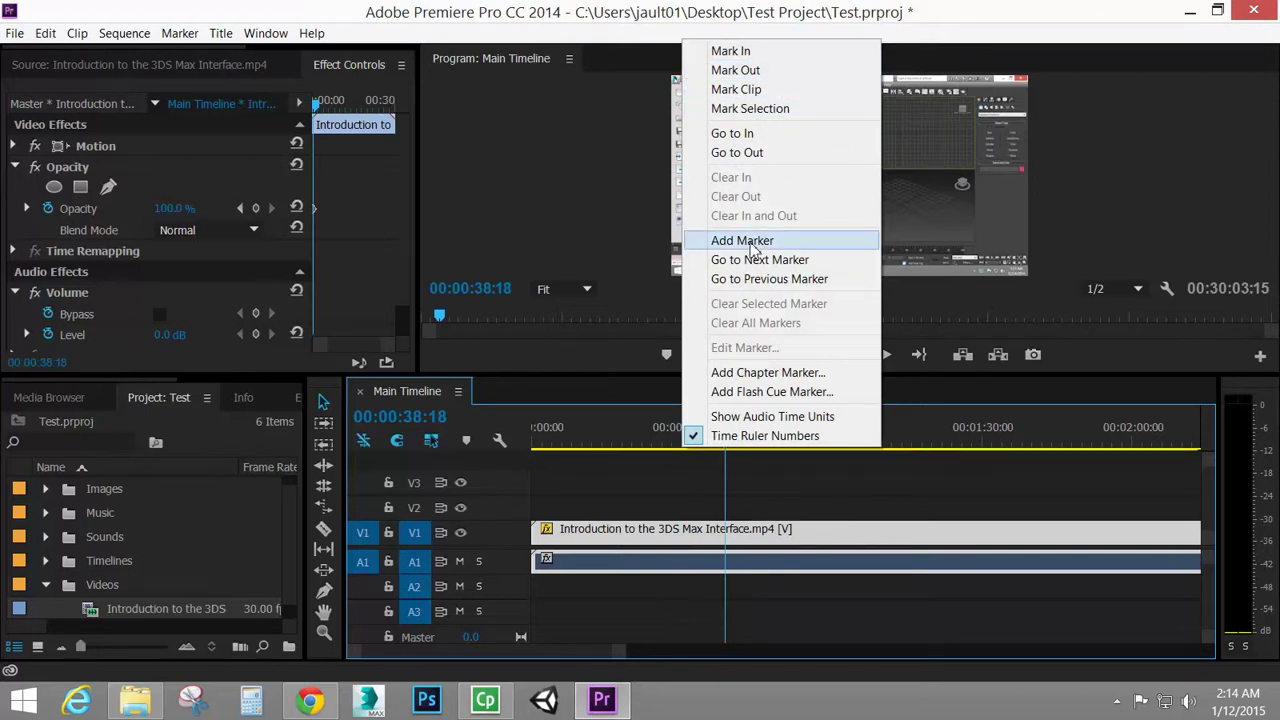
pyautogui.click(646, 445)
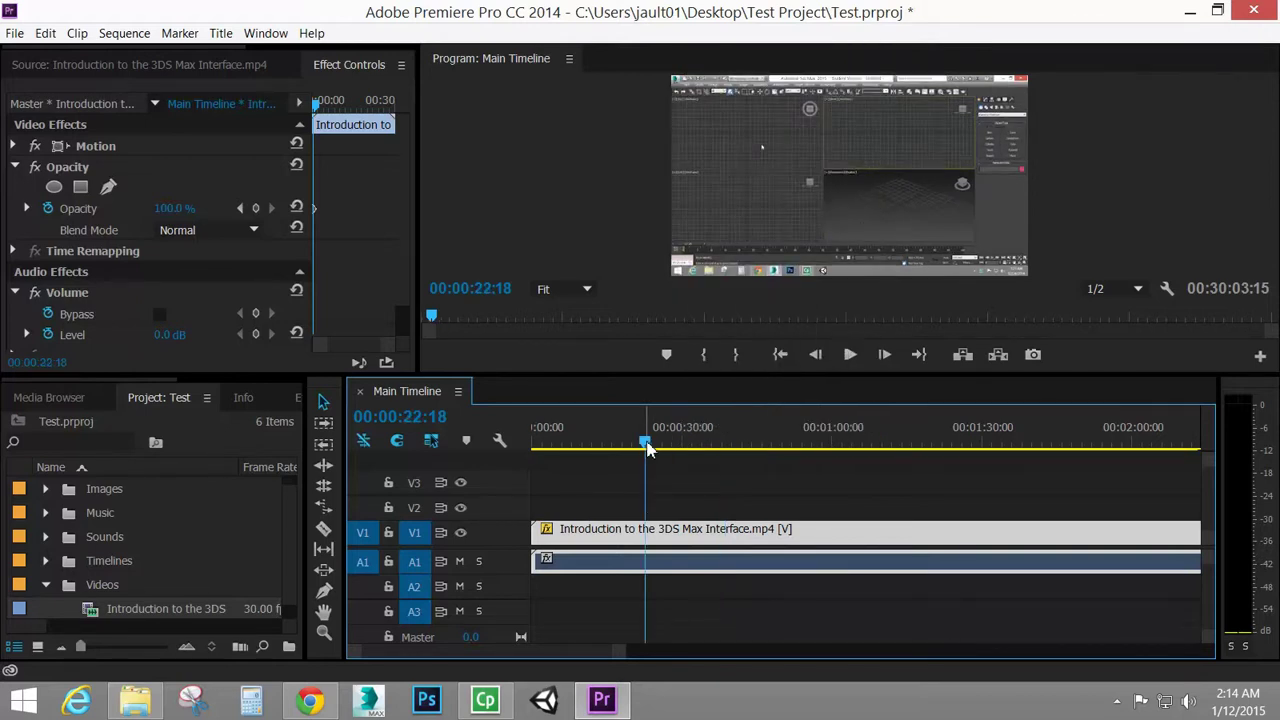
pyautogui.rightClick(647, 446)
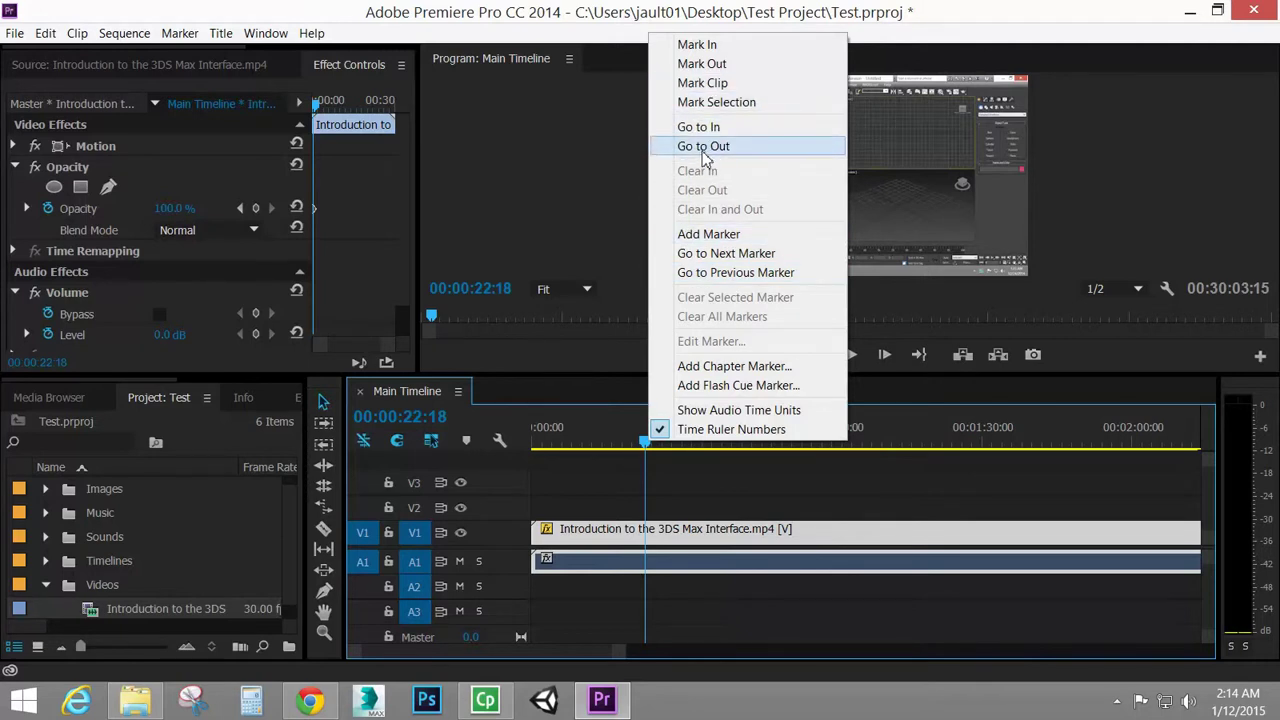
pyautogui.click(708, 234)
# - Nudge the playhead toward 23 seconds and scrub the Program monitor to 00:00:23:09
pyautogui.moveTo(649, 444)
pyautogui.mouseDown()
pyautogui.moveTo(677, 450)
pyautogui.moveTo(628, 450)
pyautogui.moveTo(640, 446)
pyautogui.mouseUp()
pyautogui.rightClick(670, 445)
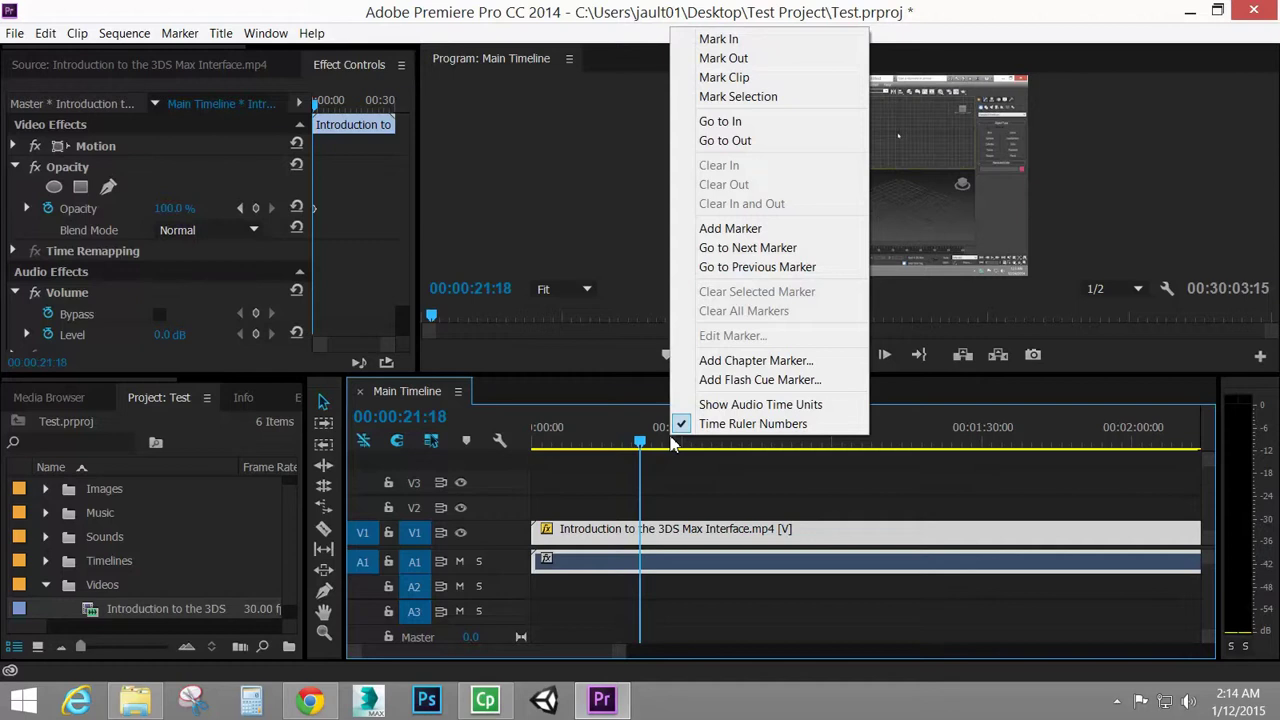
pyautogui.click(685, 537)
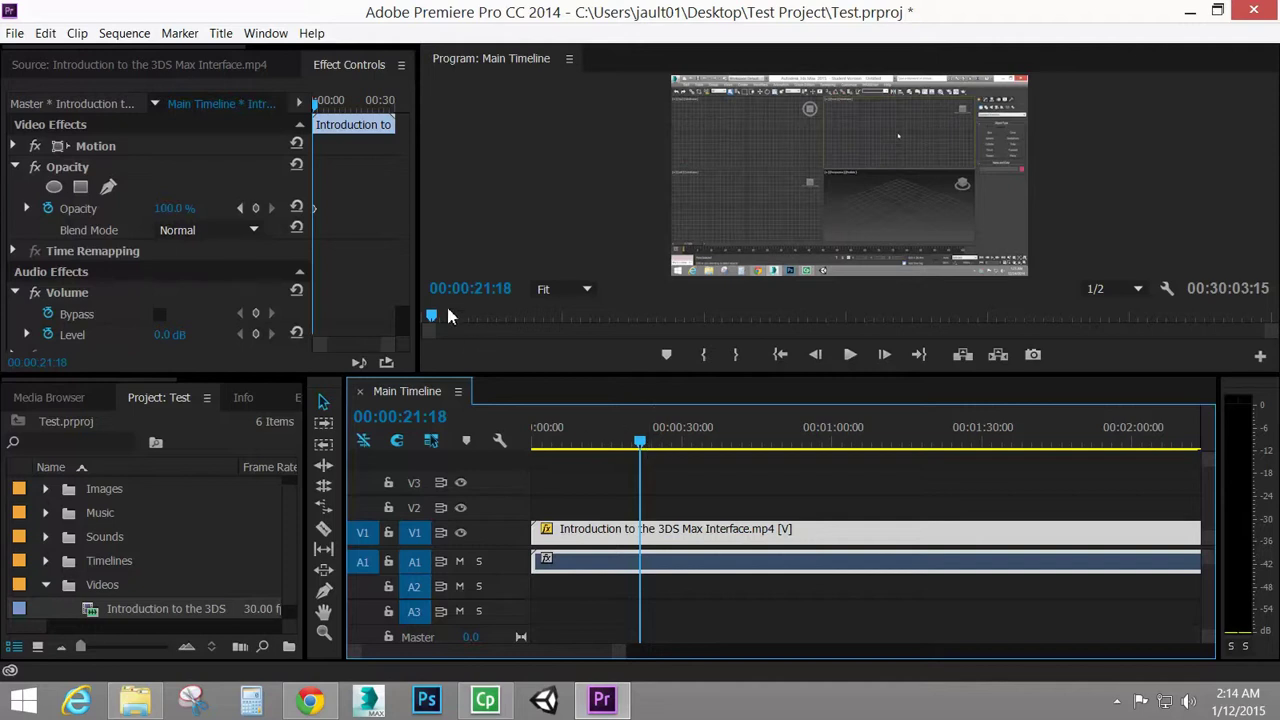
pyautogui.moveTo(435, 320); pyautogui.dragTo(436, 316)
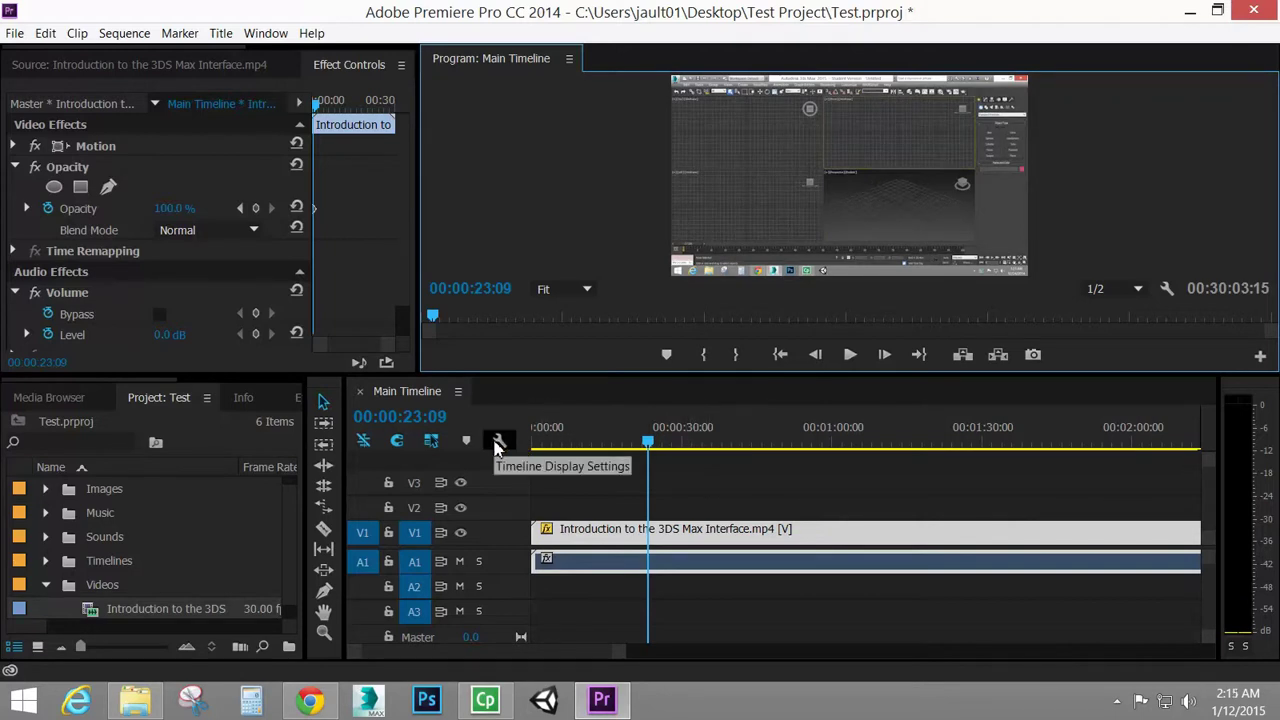
# - Turn on Show Video Keyframes in the Timeline Display Settings
pyautogui.click(498, 442)
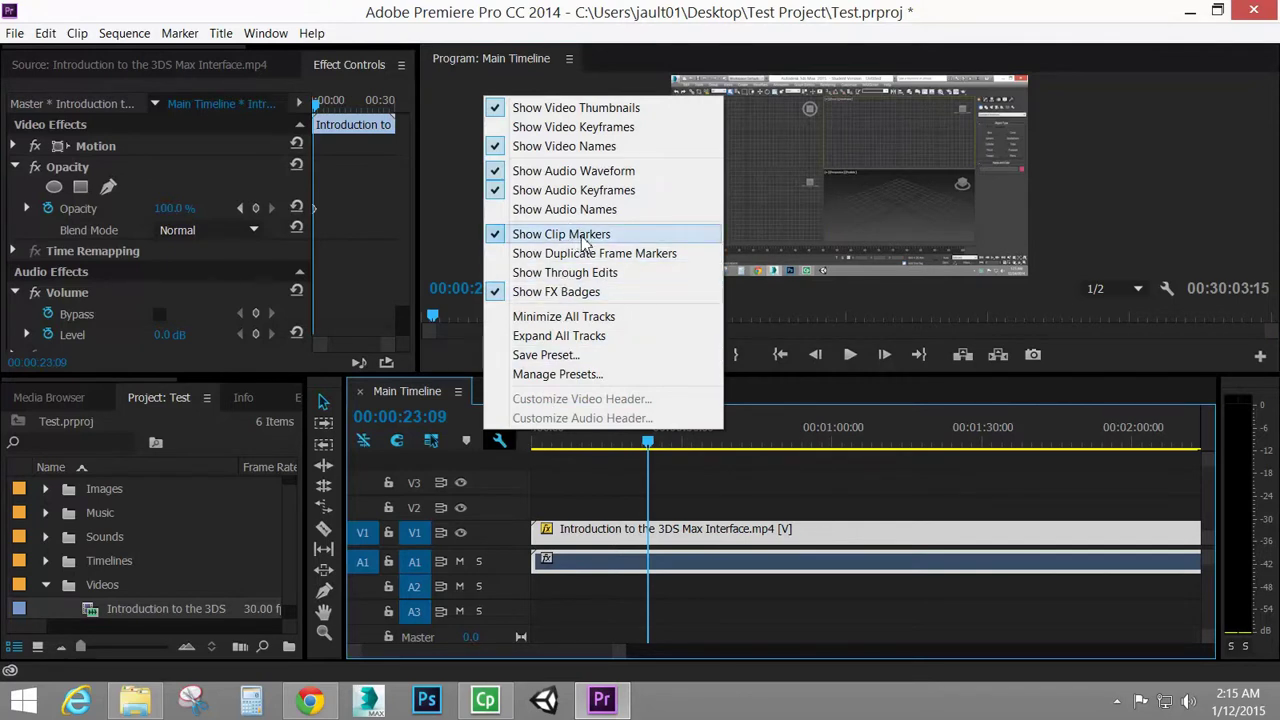
pyautogui.click(569, 128)
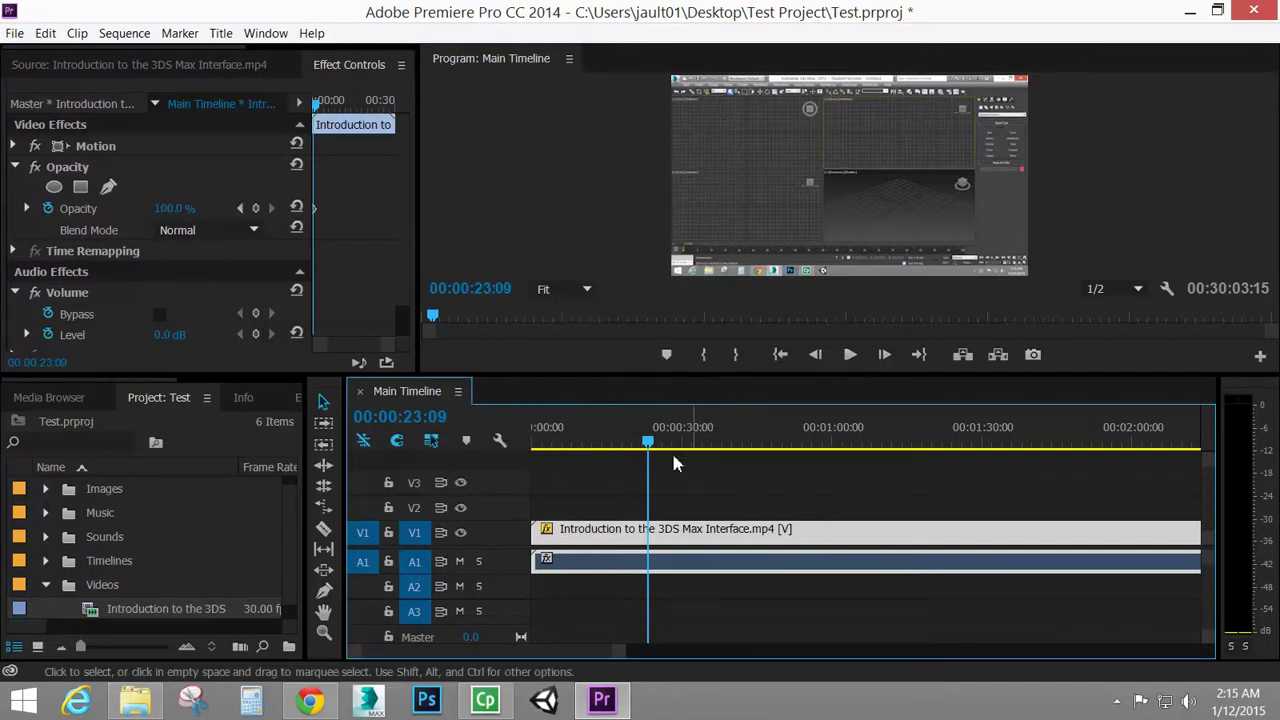
pyautogui.click(502, 439)
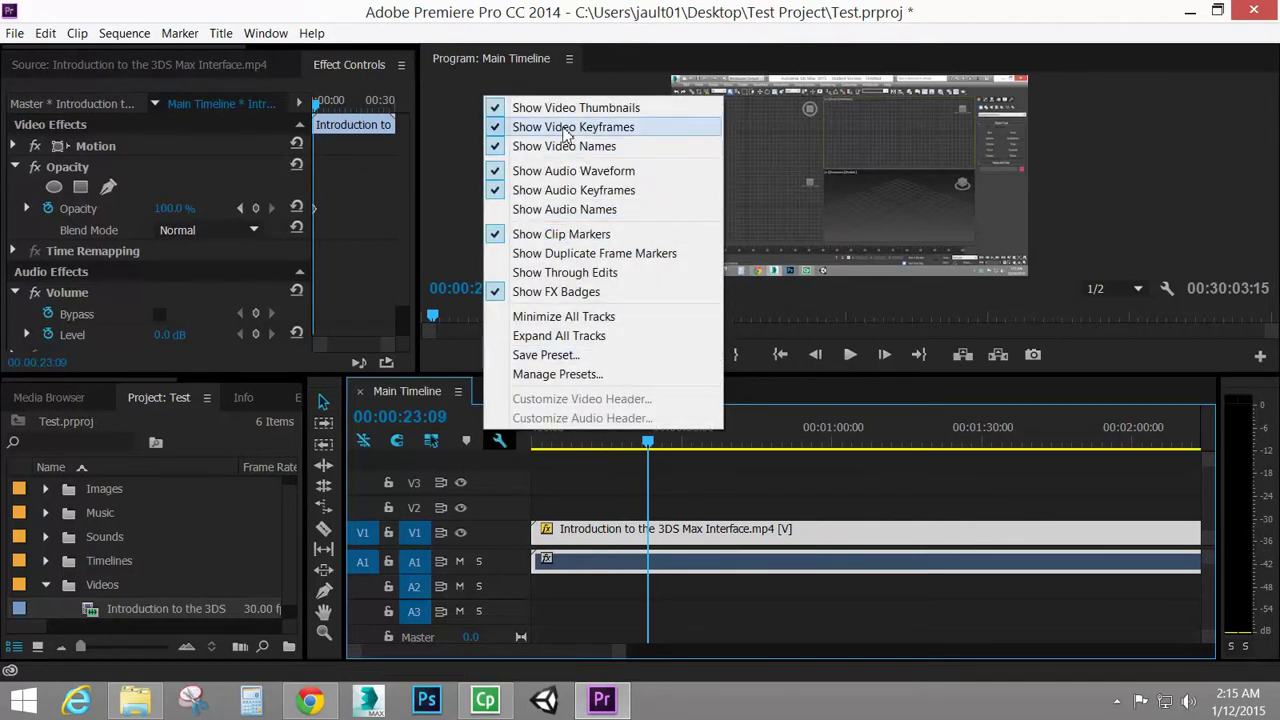
pyautogui.click(505, 127)
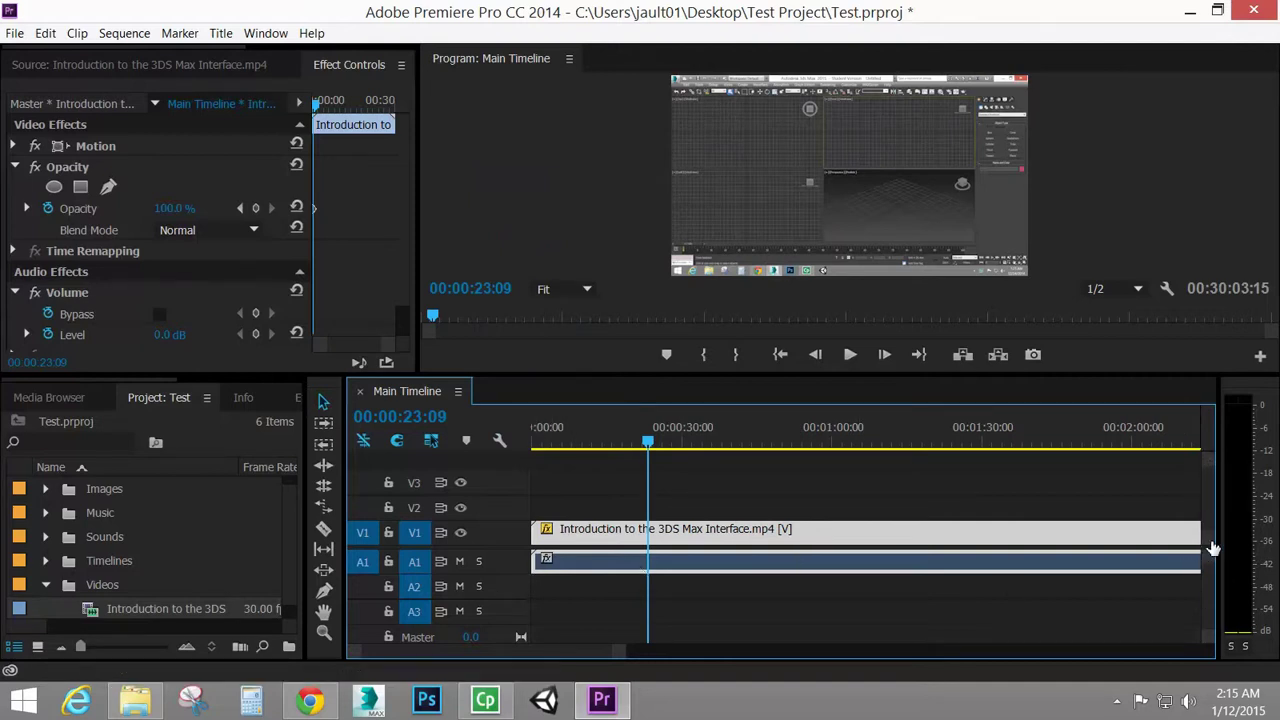
# - Enlarge the tracks to preview thumbnails and waveforms, then shrink them back to compact height
pyautogui.moveTo(1212, 557)
pyautogui.mouseDown()
pyautogui.moveTo(1209, 568)
pyautogui.moveTo(1207, 541)
pyautogui.moveTo(1208, 591)
pyautogui.moveTo(1204, 581)
pyautogui.mouseUp()
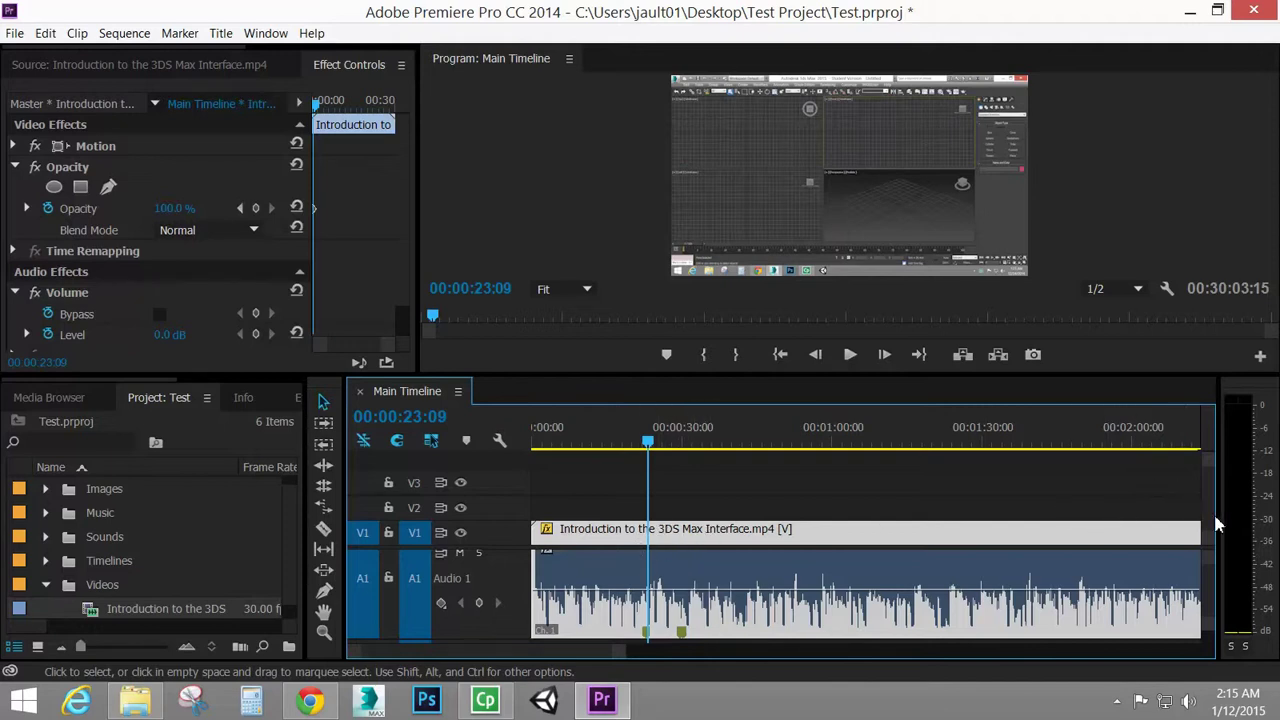
pyautogui.moveTo(1210, 542); pyautogui.dragTo(1206, 527)
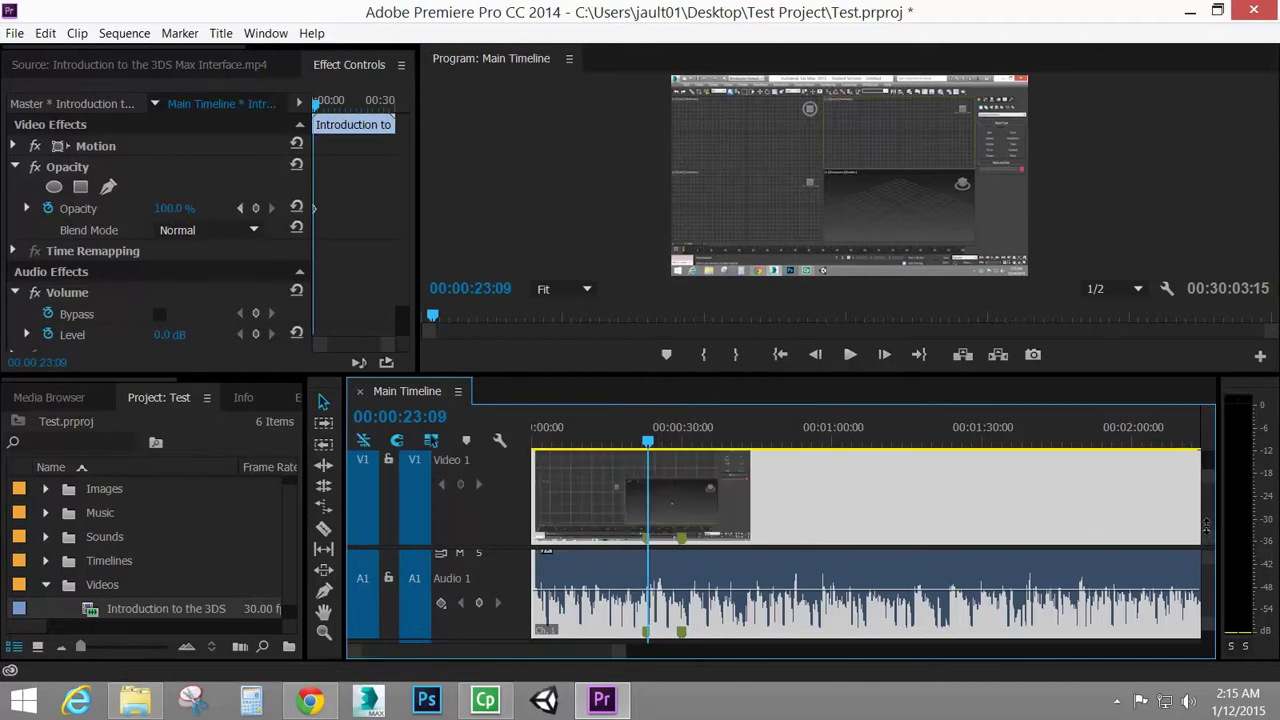
pyautogui.moveTo(1206, 527); pyautogui.dragTo(1196, 543)
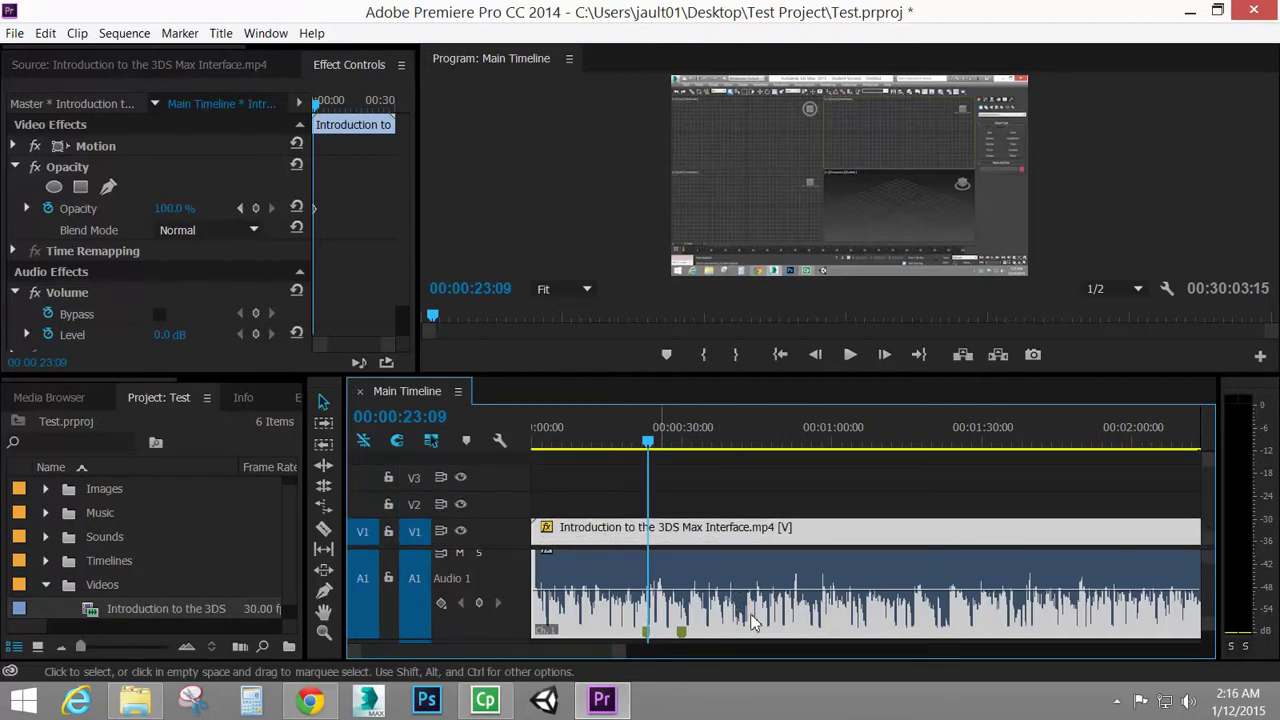
pyautogui.moveTo(1204, 624); pyautogui.dragTo(1206, 648)
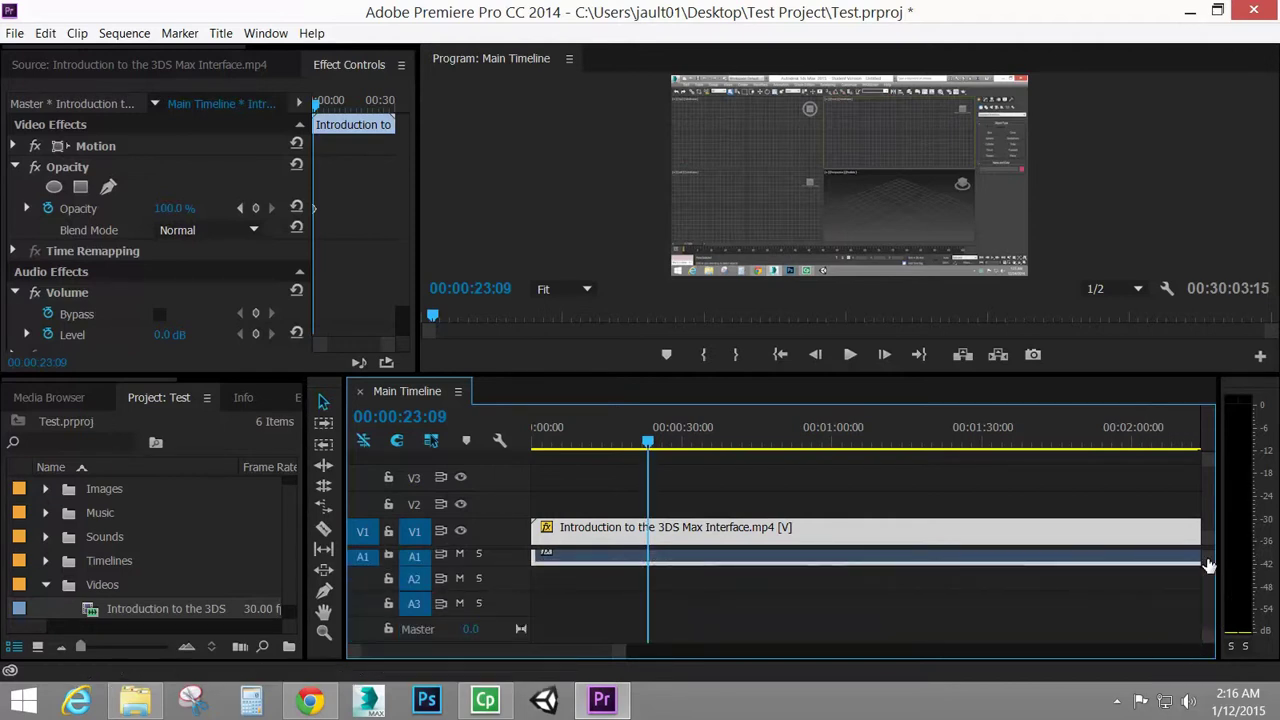
pyautogui.moveTo(1210, 596); pyautogui.dragTo(1202, 566)
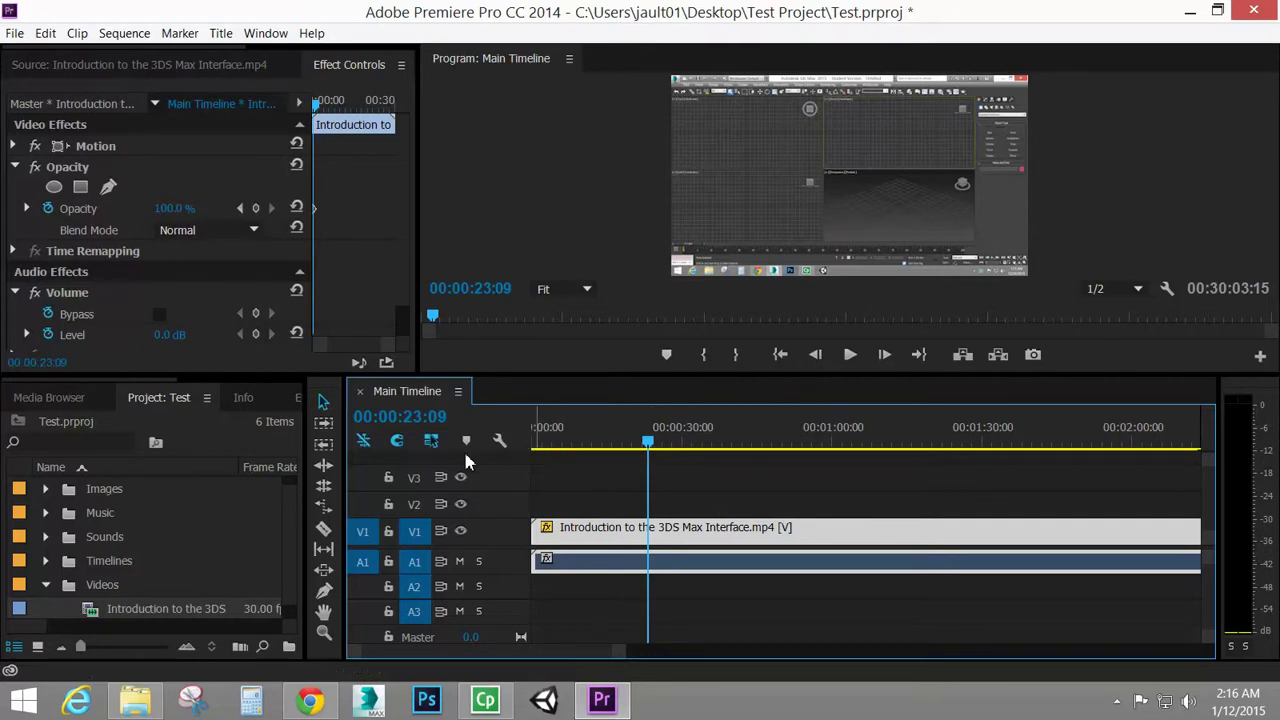
# - Dismiss the Timeline Display Settings unchanged and drag the playhead back to 00:00:29:00
pyautogui.click(497, 447)
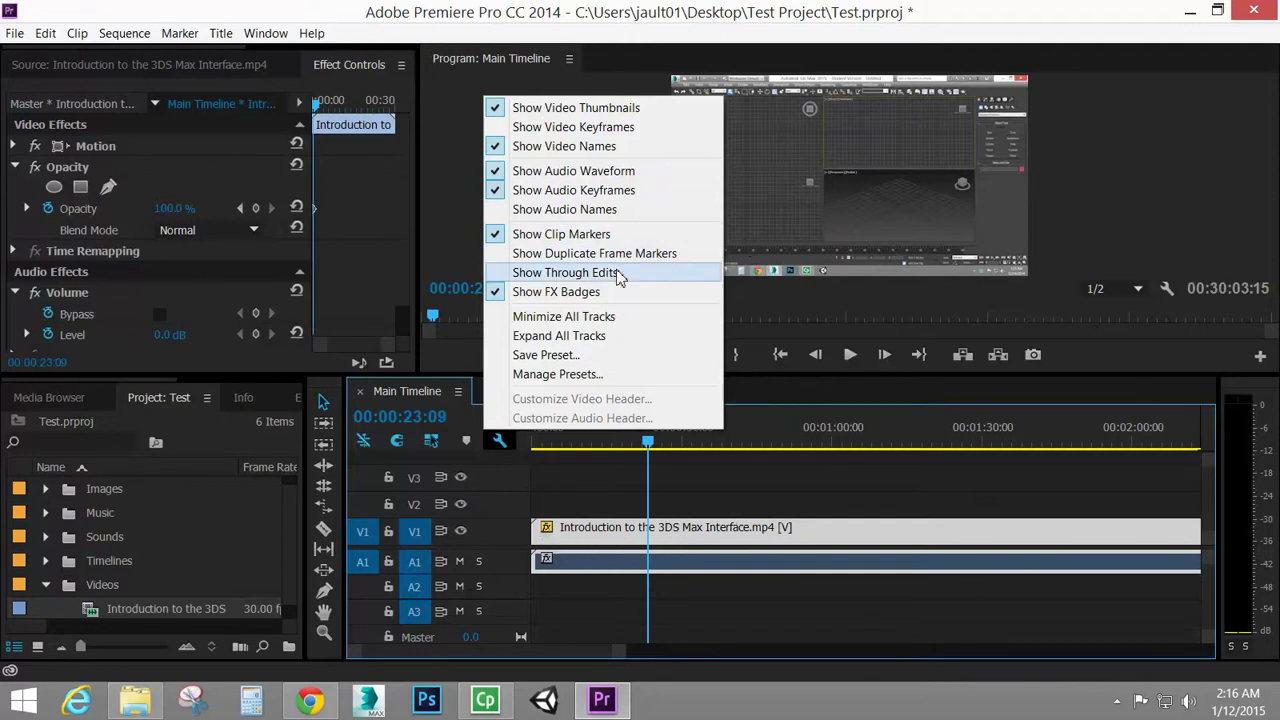
pyautogui.click(745, 444)
pyautogui.moveTo(748, 447); pyautogui.dragTo(678, 446)
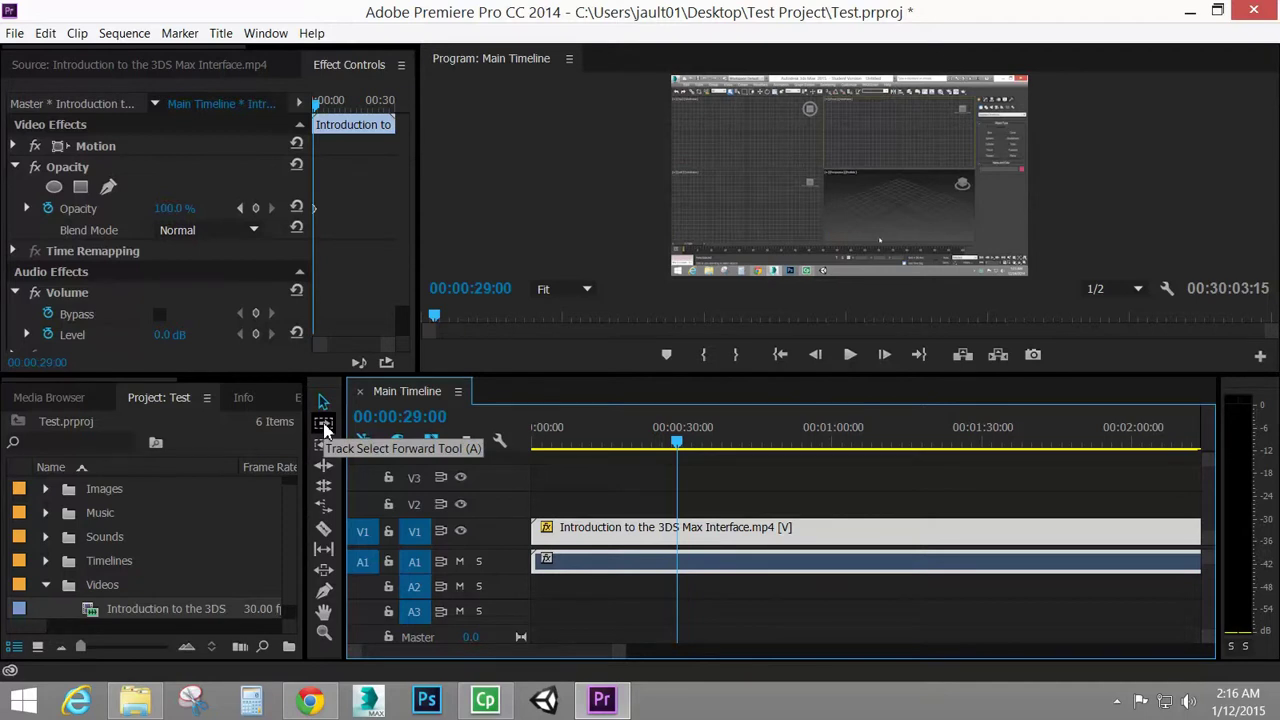
pyautogui.click(323, 424)
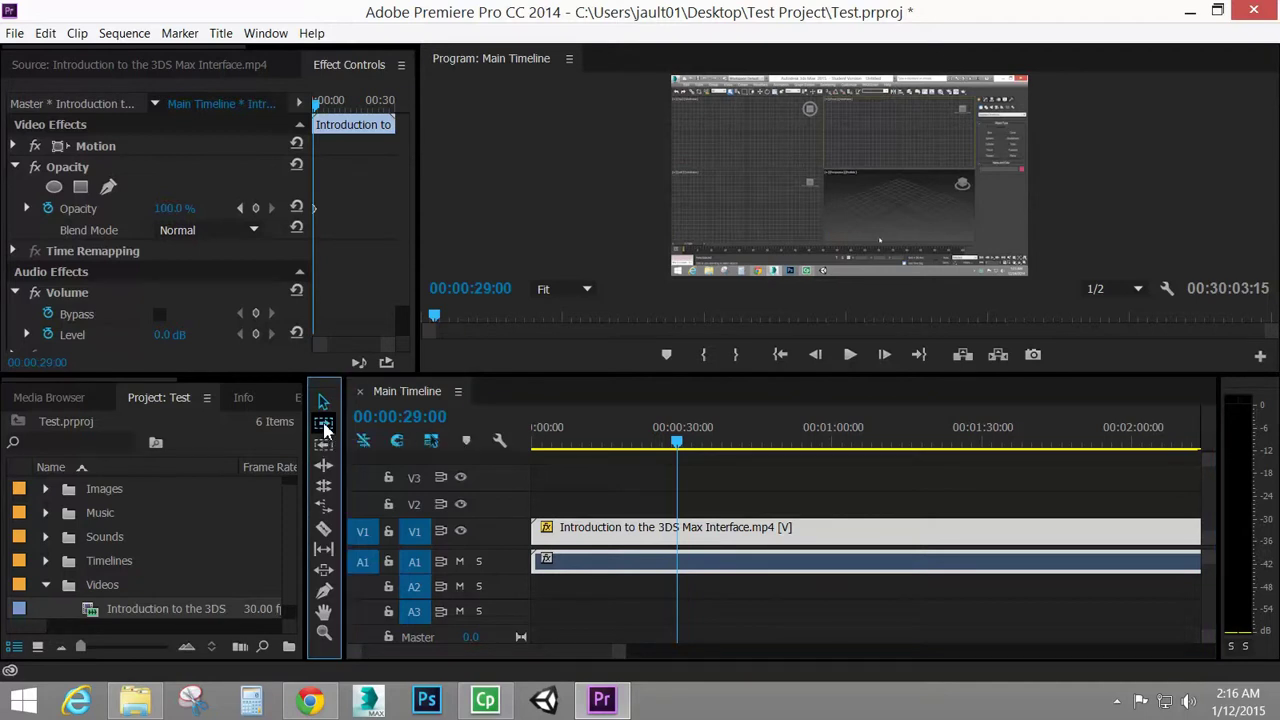
pyautogui.click(648, 535)
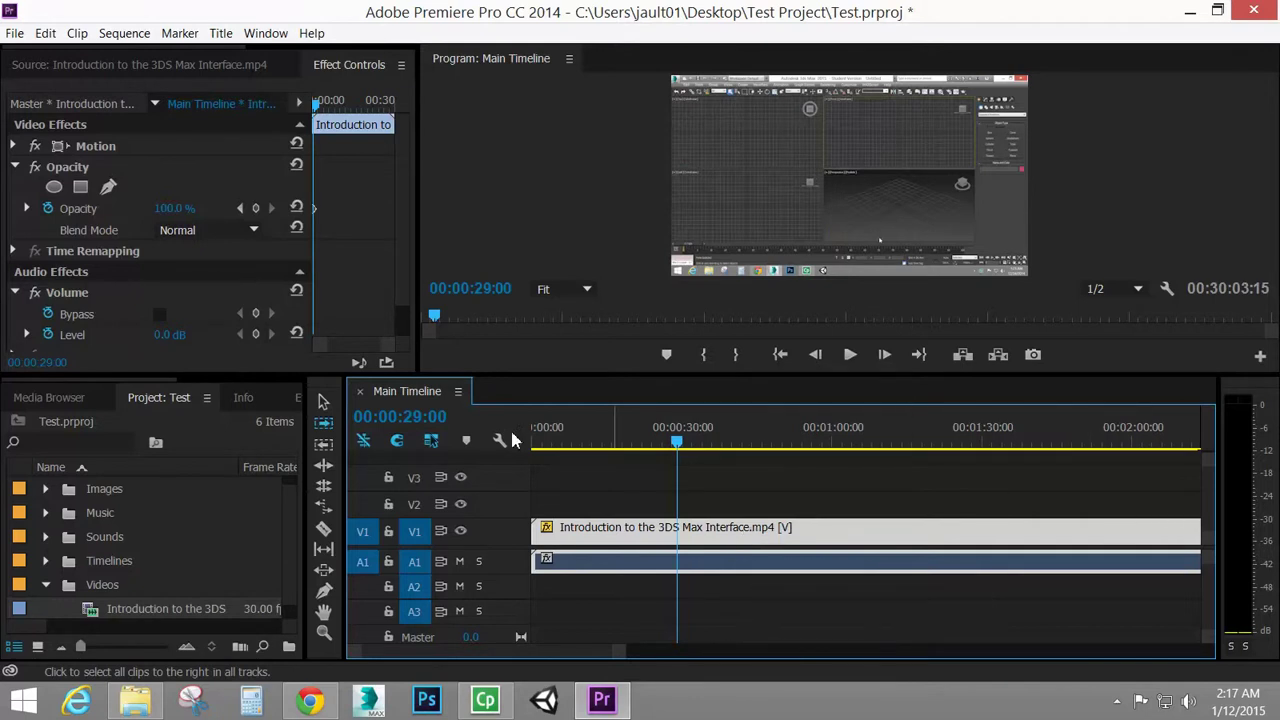
pyautogui.click(324, 446)
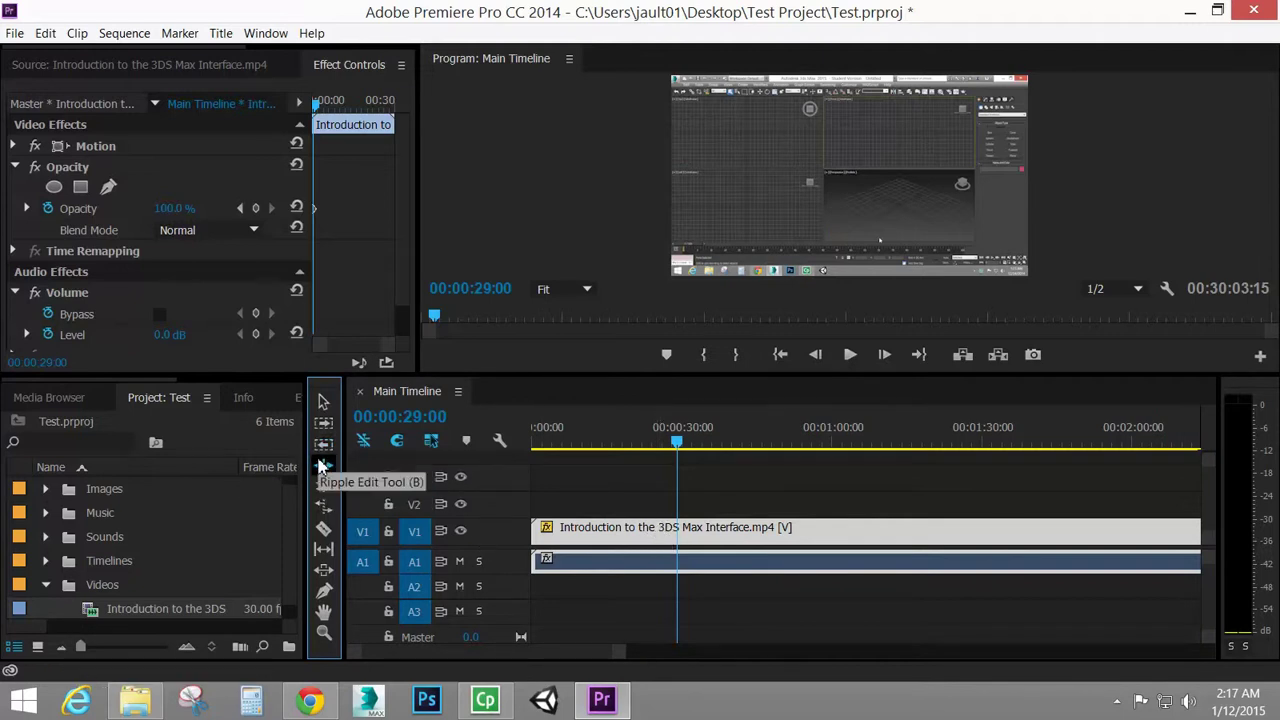
pyautogui.click(323, 467)
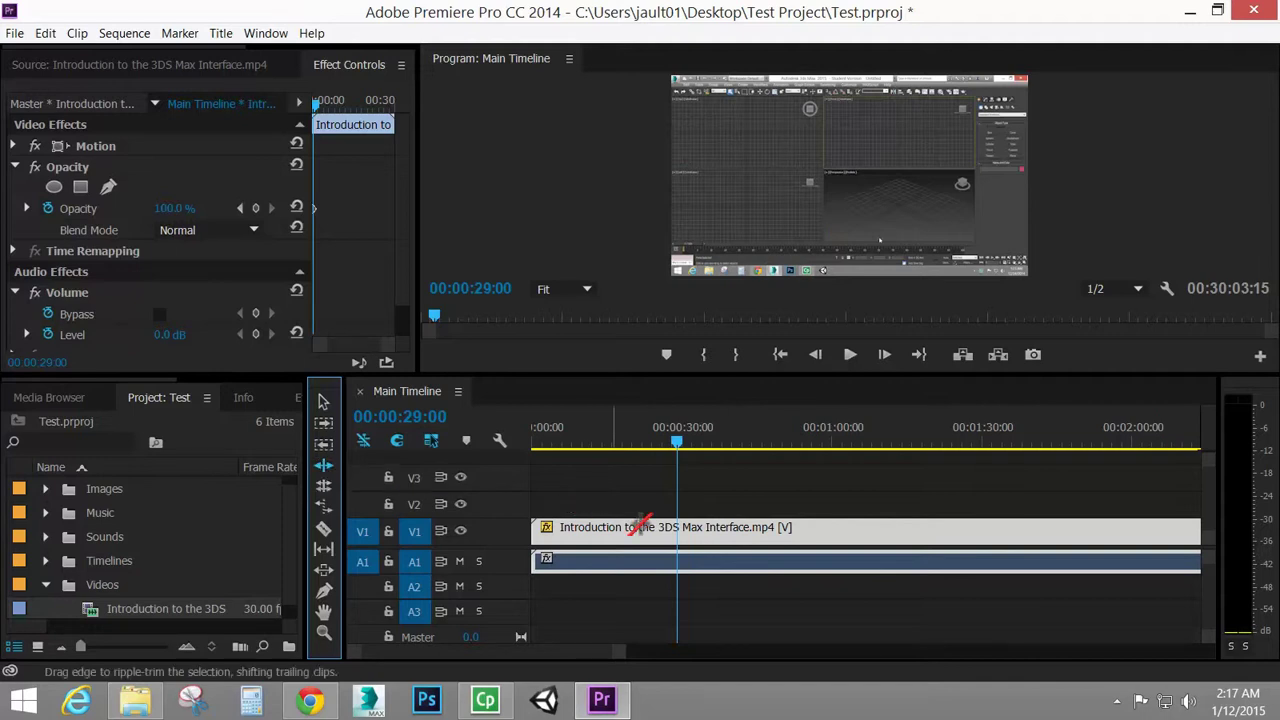
pyautogui.click(848, 531)
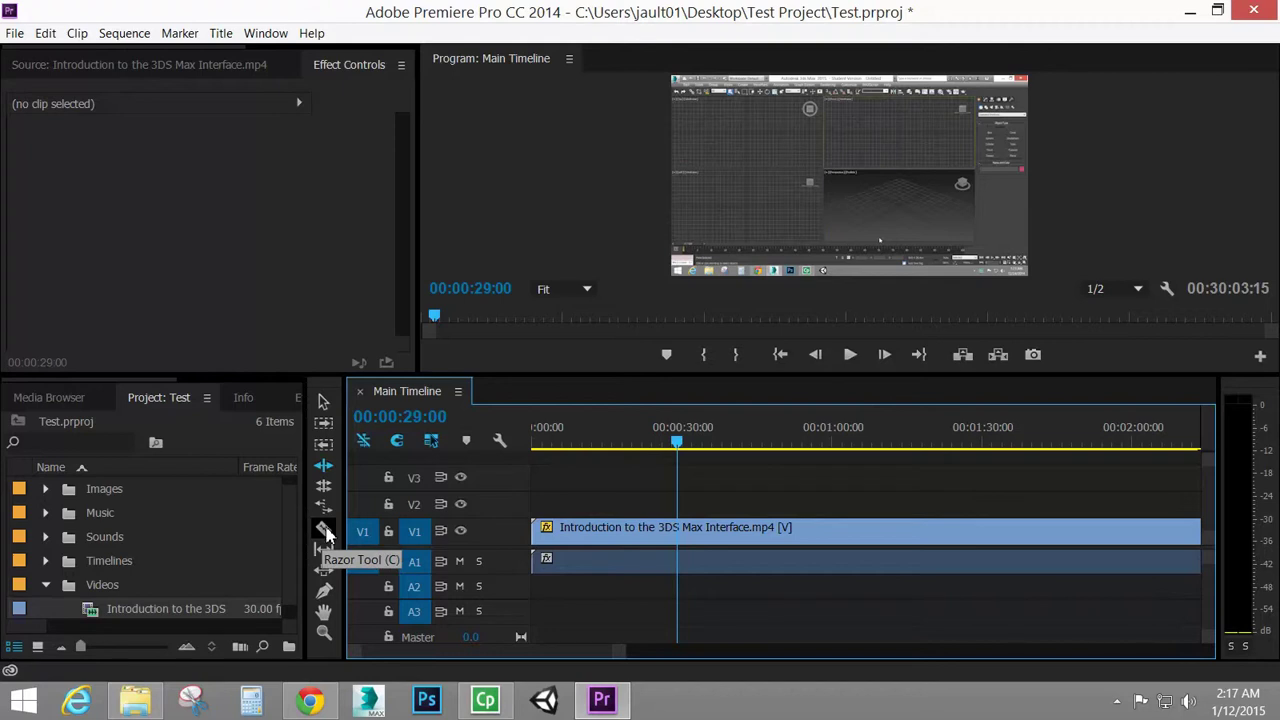
# - Razor-cut the clip at about 40 seconds, a few seconds later and near 1:15, deleting the short piece
pyautogui.click(324, 530)
pyautogui.click(728, 530)
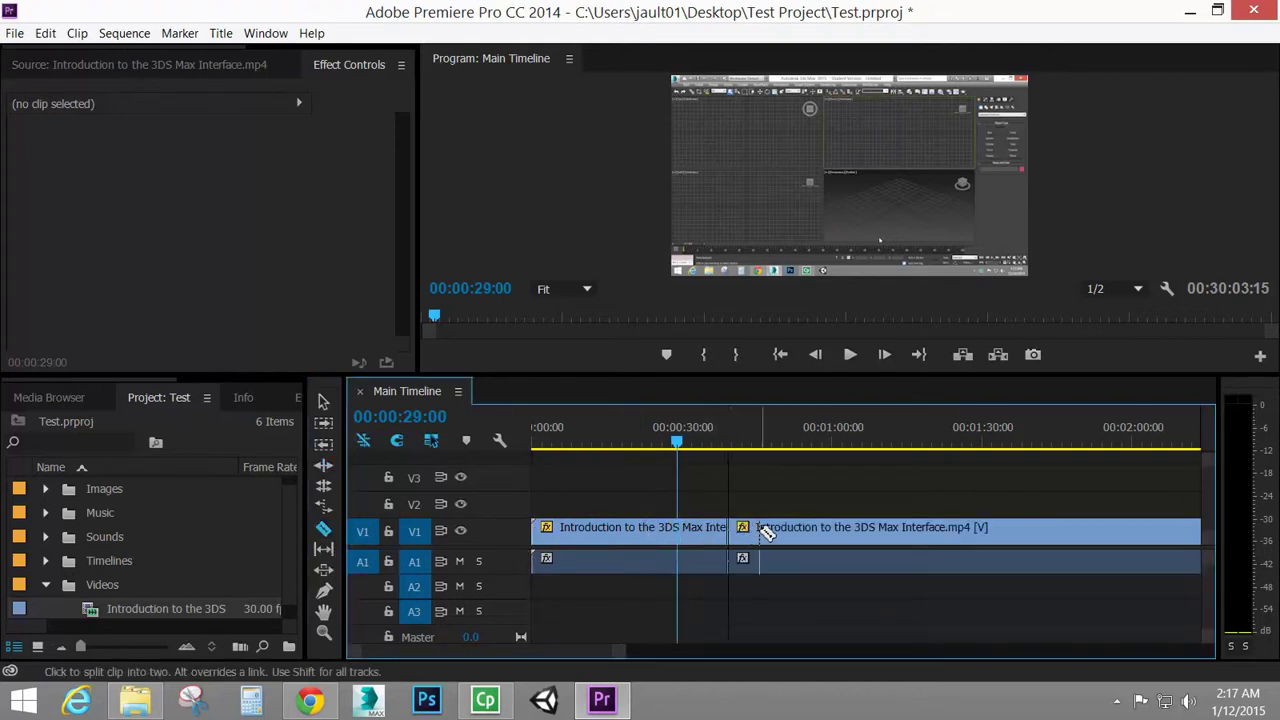
pyautogui.click(759, 530)
pyautogui.click(913, 530)
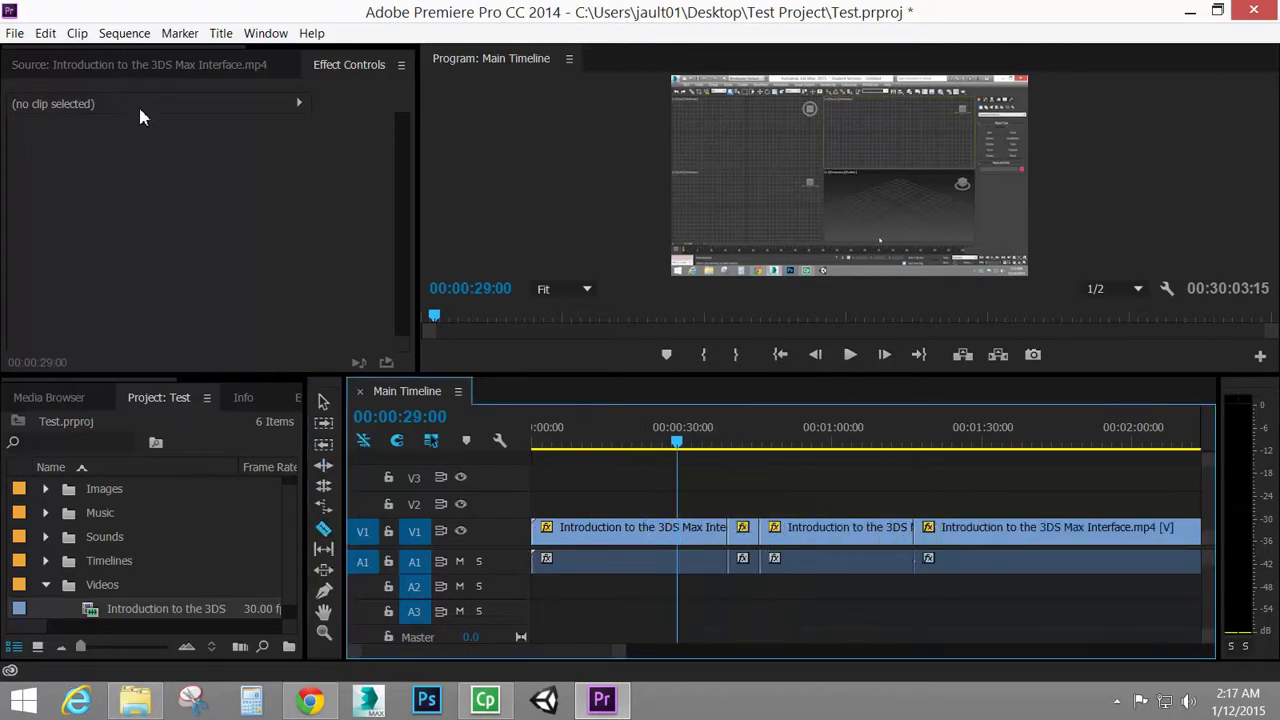
pyautogui.click(324, 402)
pyautogui.click(745, 541)
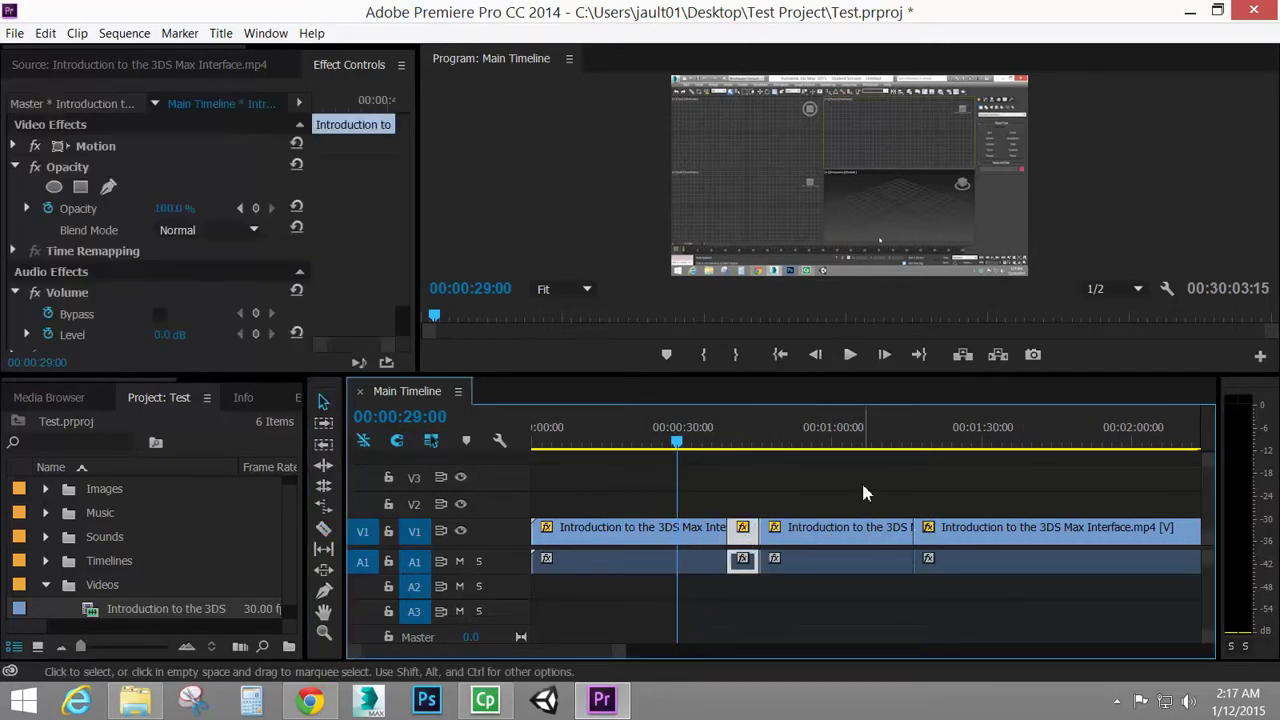
pyautogui.press('Delete')
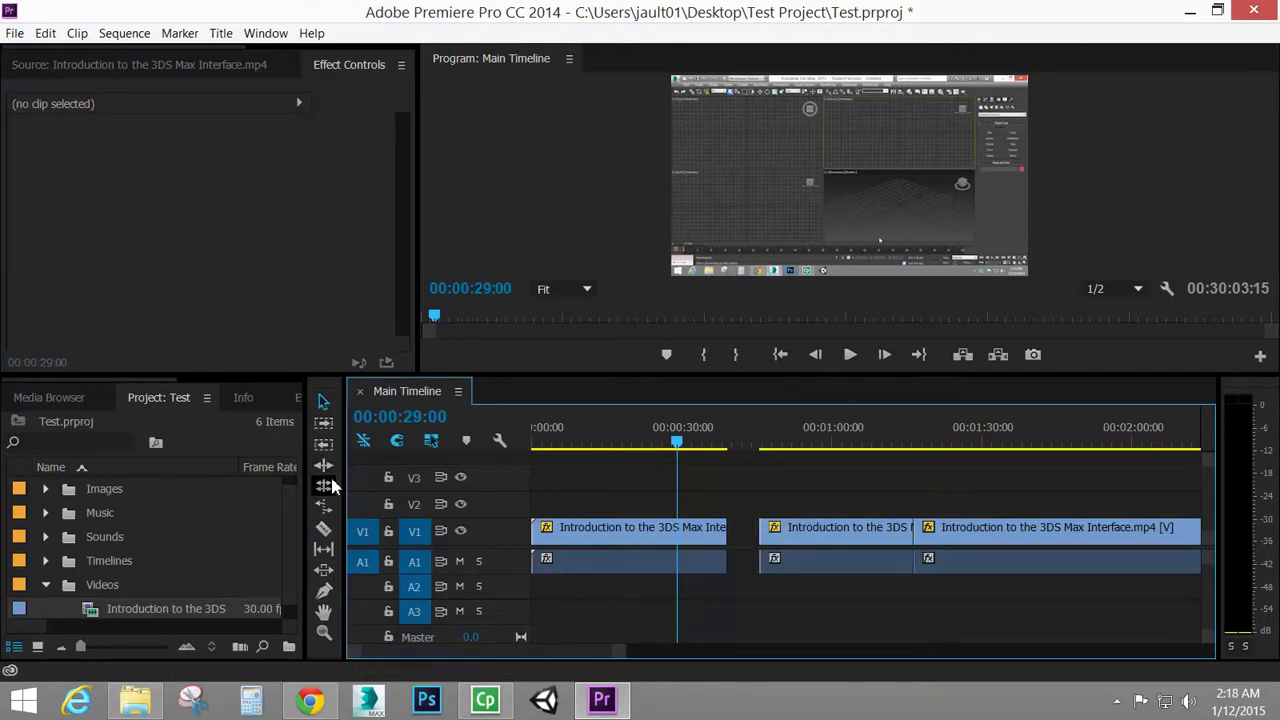
# - Make three more cuts on the last clip from about 1:24 and delete the short piece
pyautogui.click(323, 528)
pyautogui.click(957, 533)
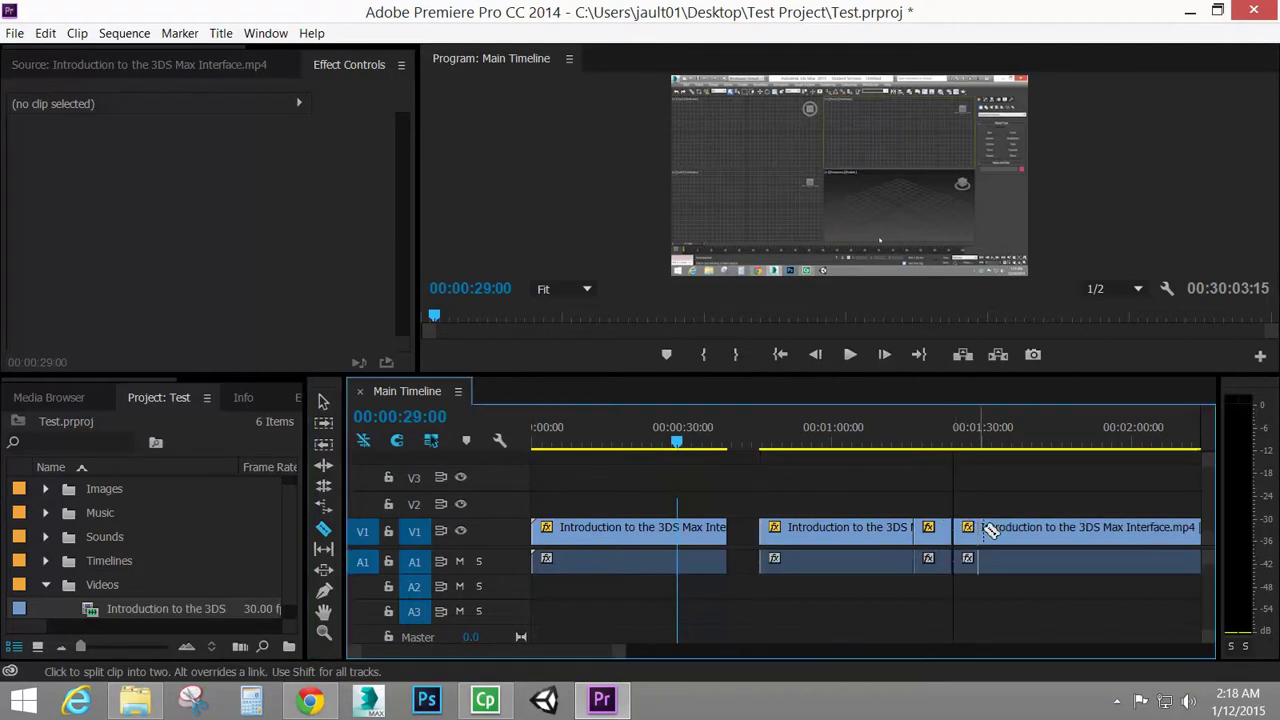
pyautogui.click(1043, 533)
pyautogui.click(1068, 533)
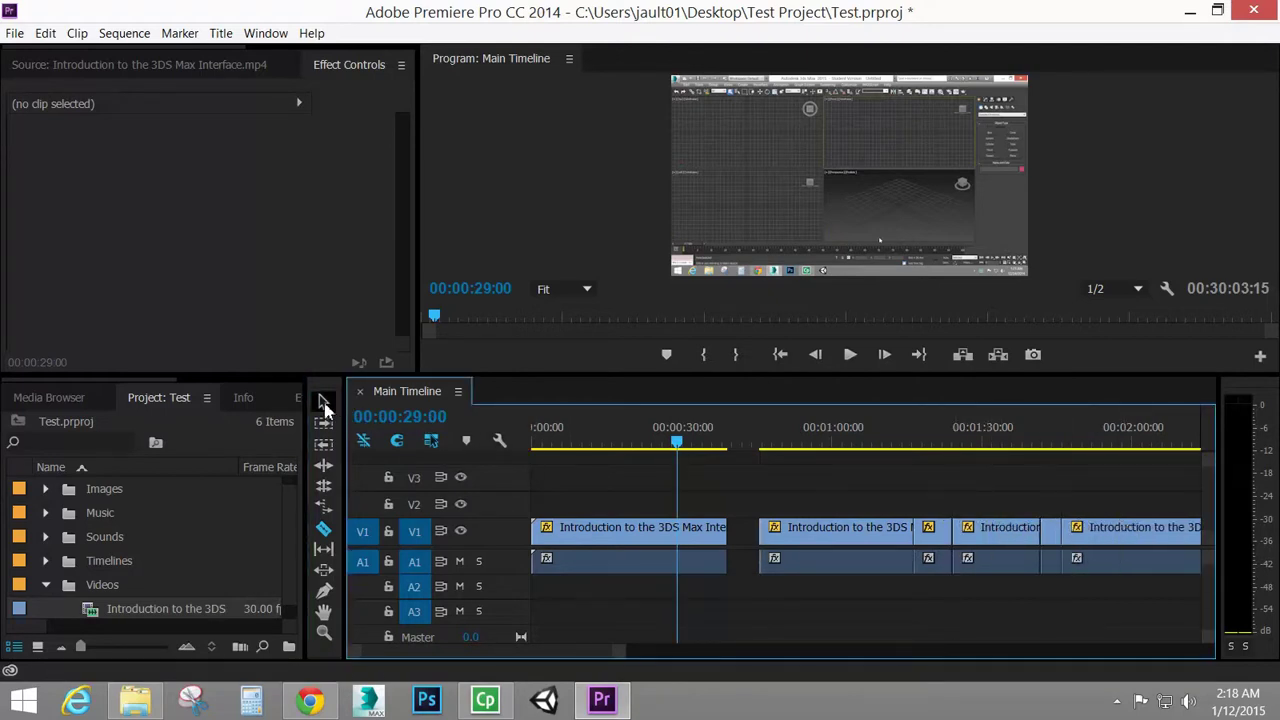
pyautogui.click(323, 401)
pyautogui.click(943, 539)
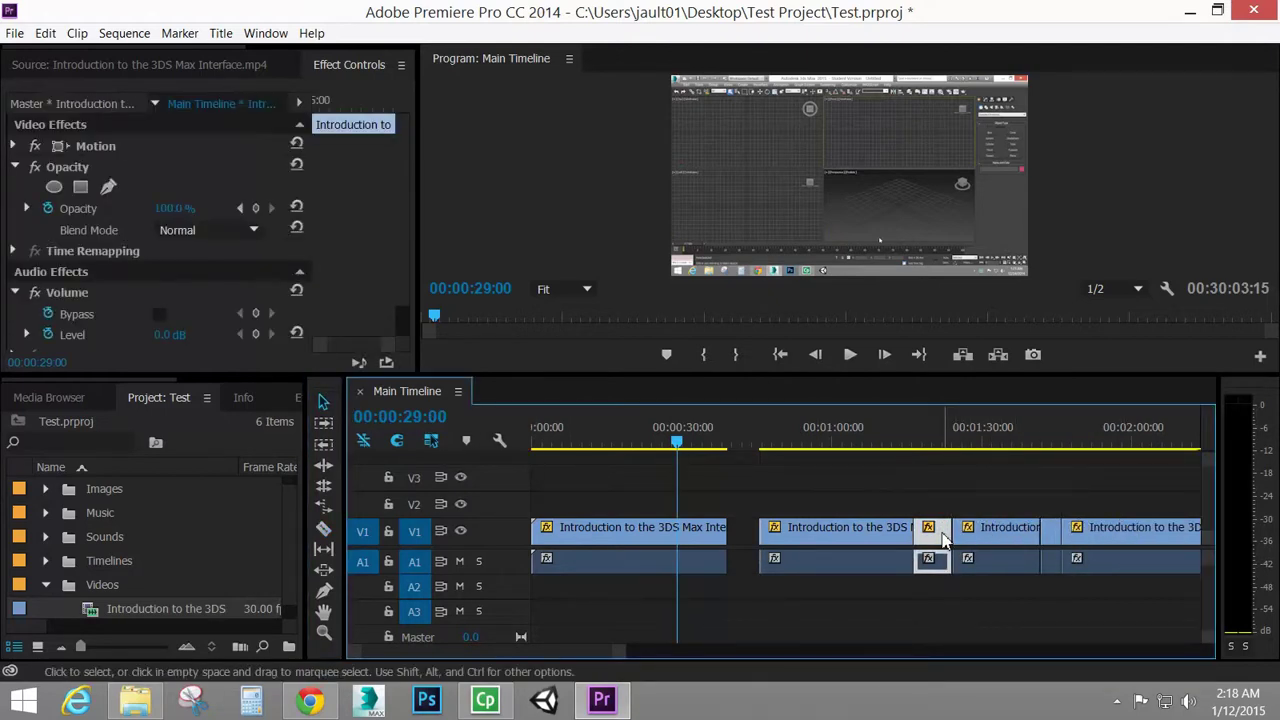
pyautogui.press('Delete')
pyautogui.press('Delete')
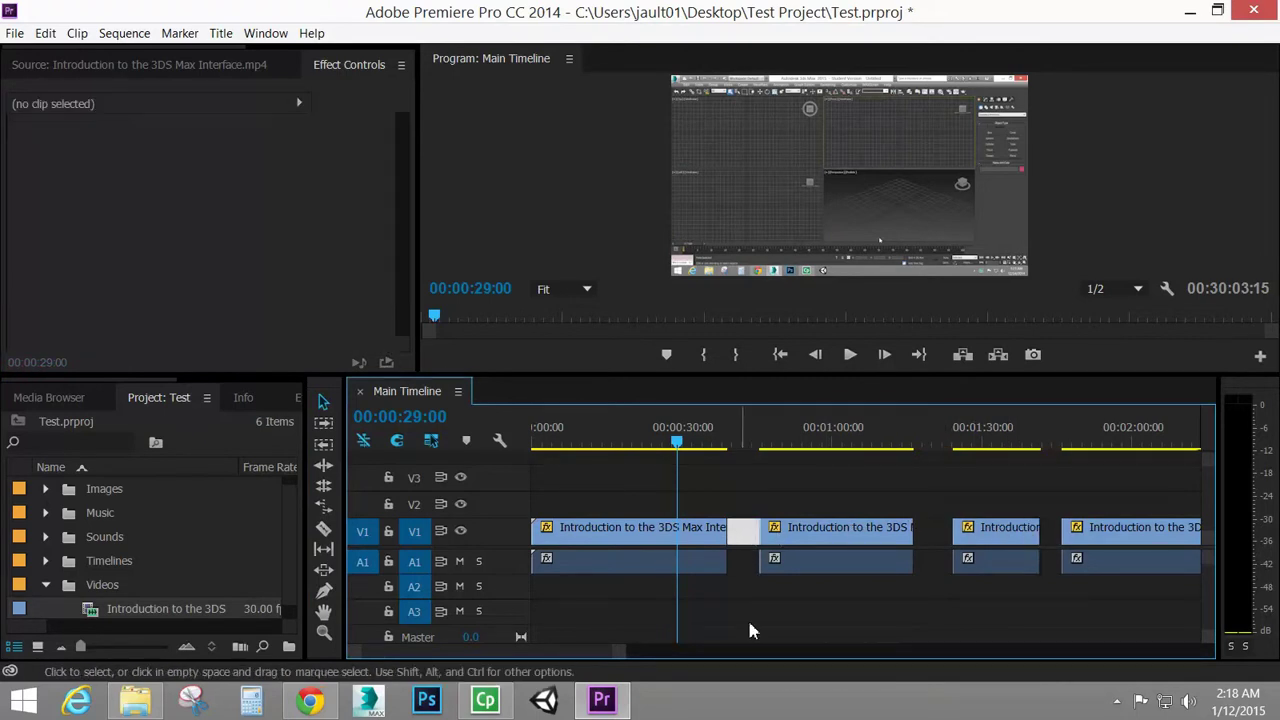
# - Ripple-delete the three gaps so the four pieces play back-to-back
pyautogui.press('Delete')
pyautogui.click(905, 534)
pyautogui.press('Delete')
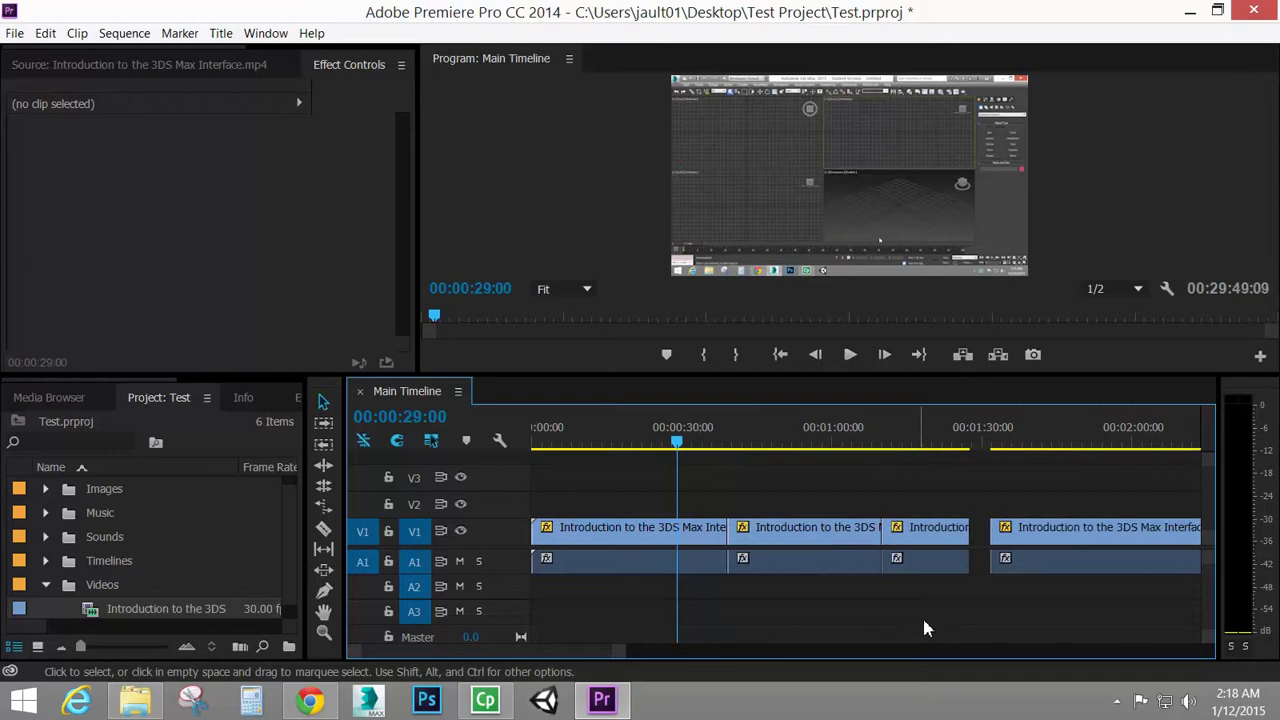
pyautogui.click(982, 532)
pyautogui.press('Delete')
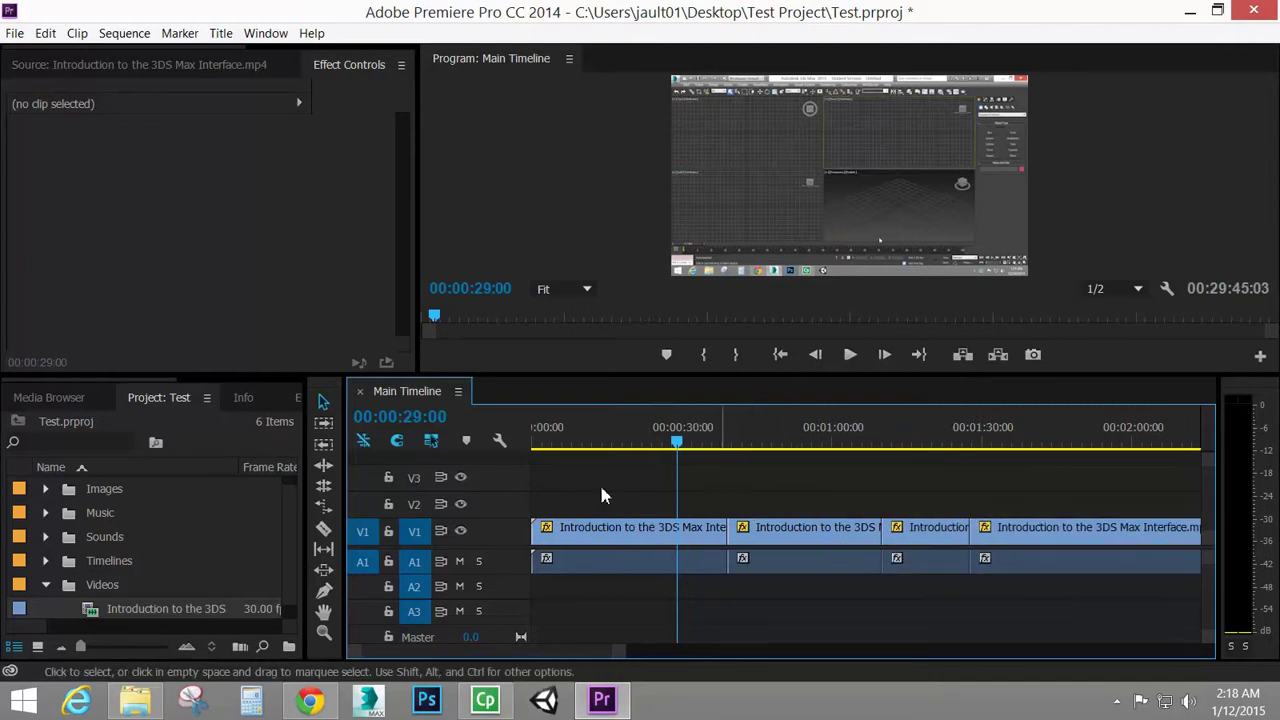
pyautogui.click(322, 426)
pyautogui.moveTo(811, 536); pyautogui.dragTo(974, 534)
pyautogui.click(323, 444)
pyautogui.click(320, 424)
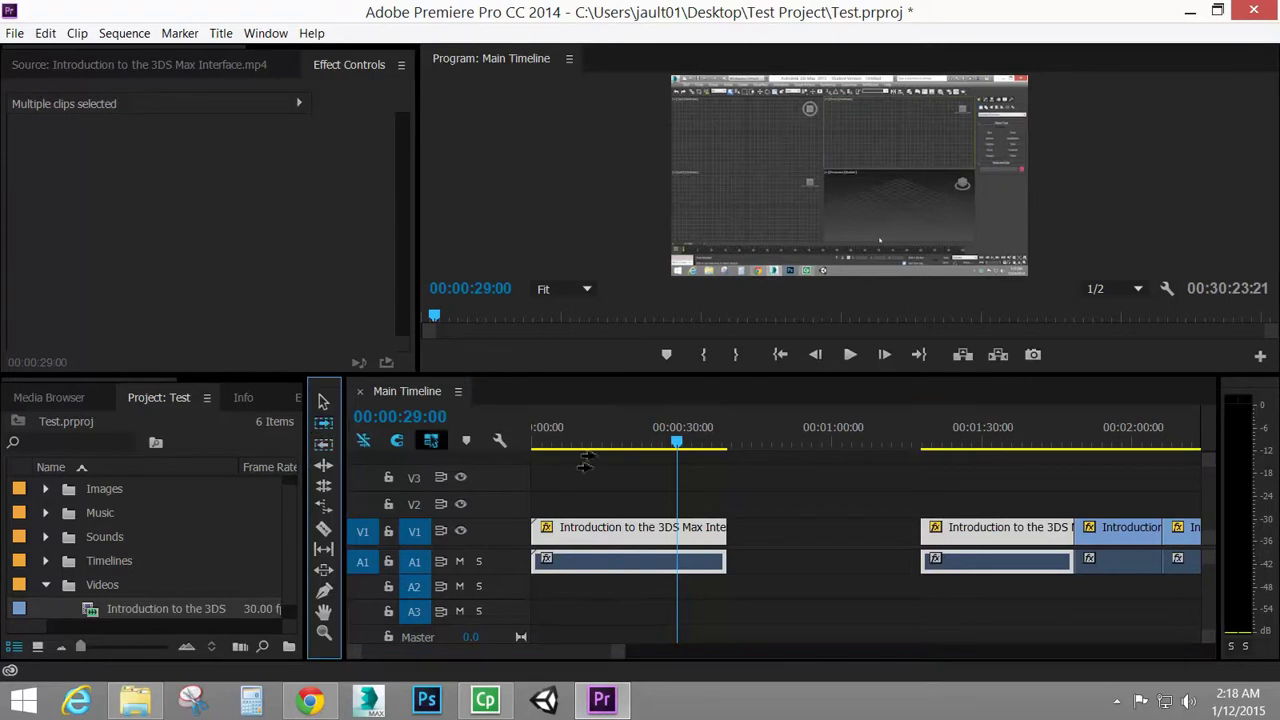
pyautogui.click(949, 530)
pyautogui.moveTo(945, 532); pyautogui.dragTo(786, 534)
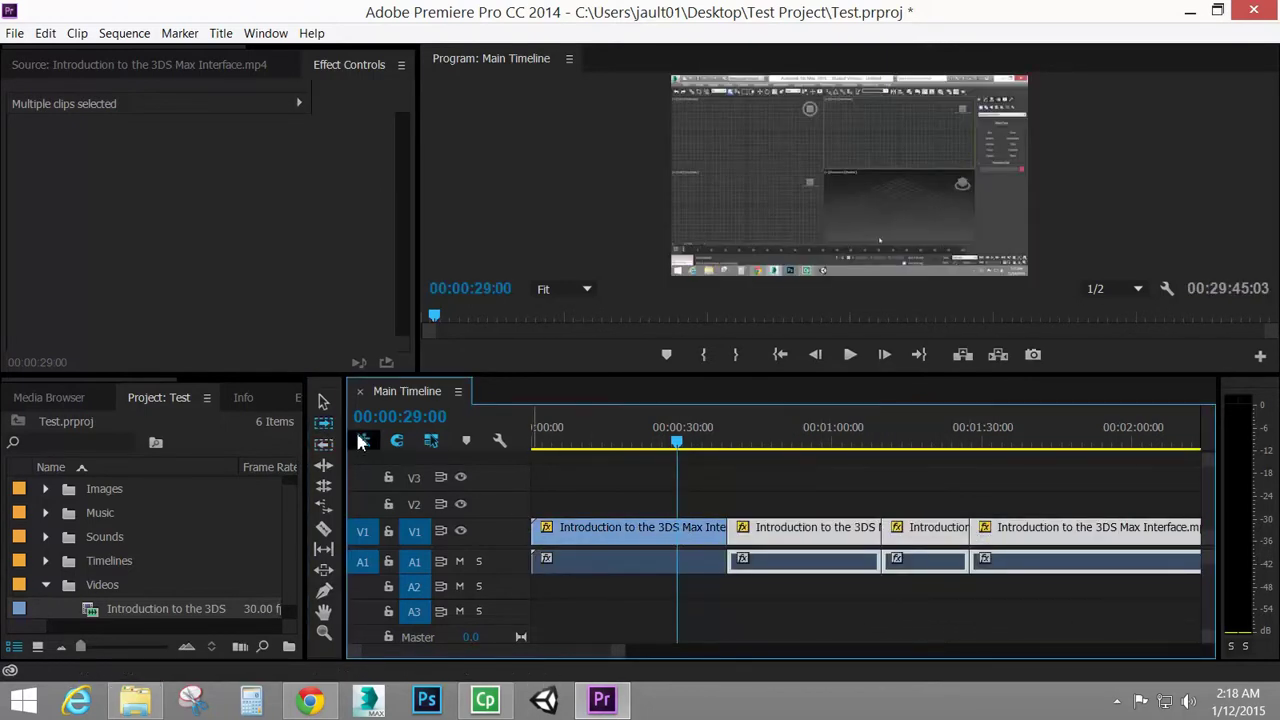
pyautogui.click(323, 444)
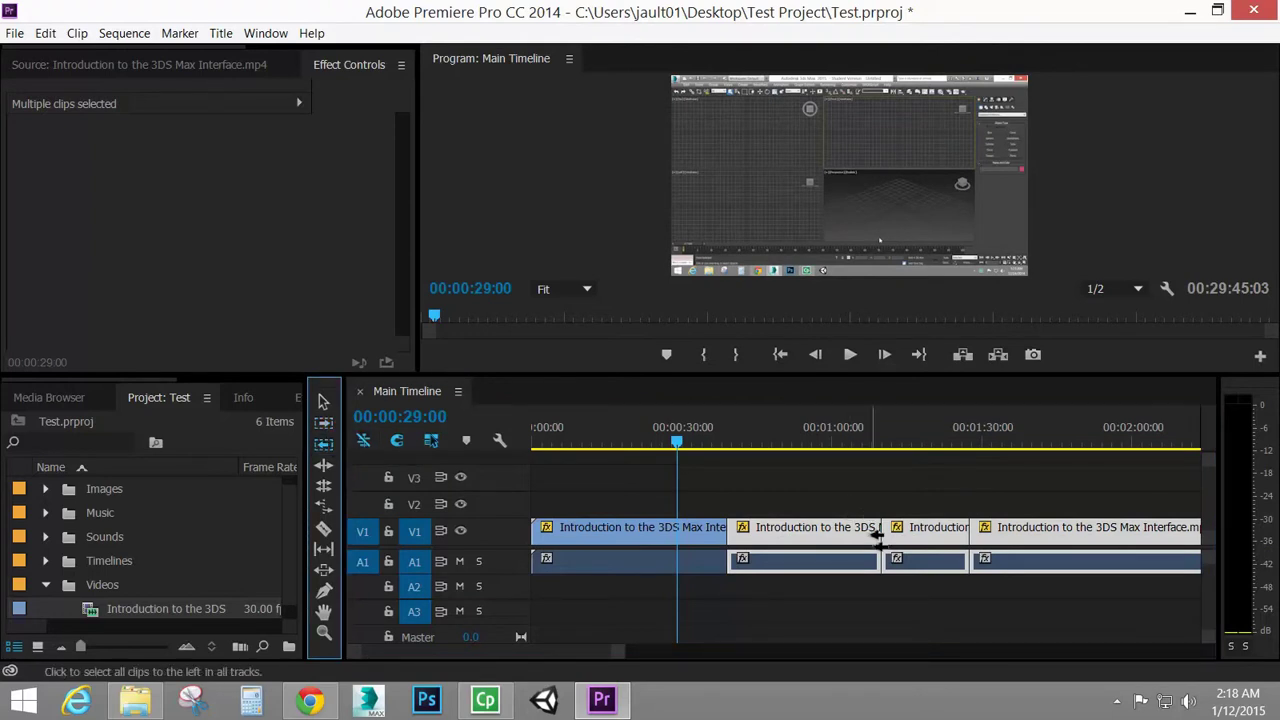
pyautogui.click(915, 537)
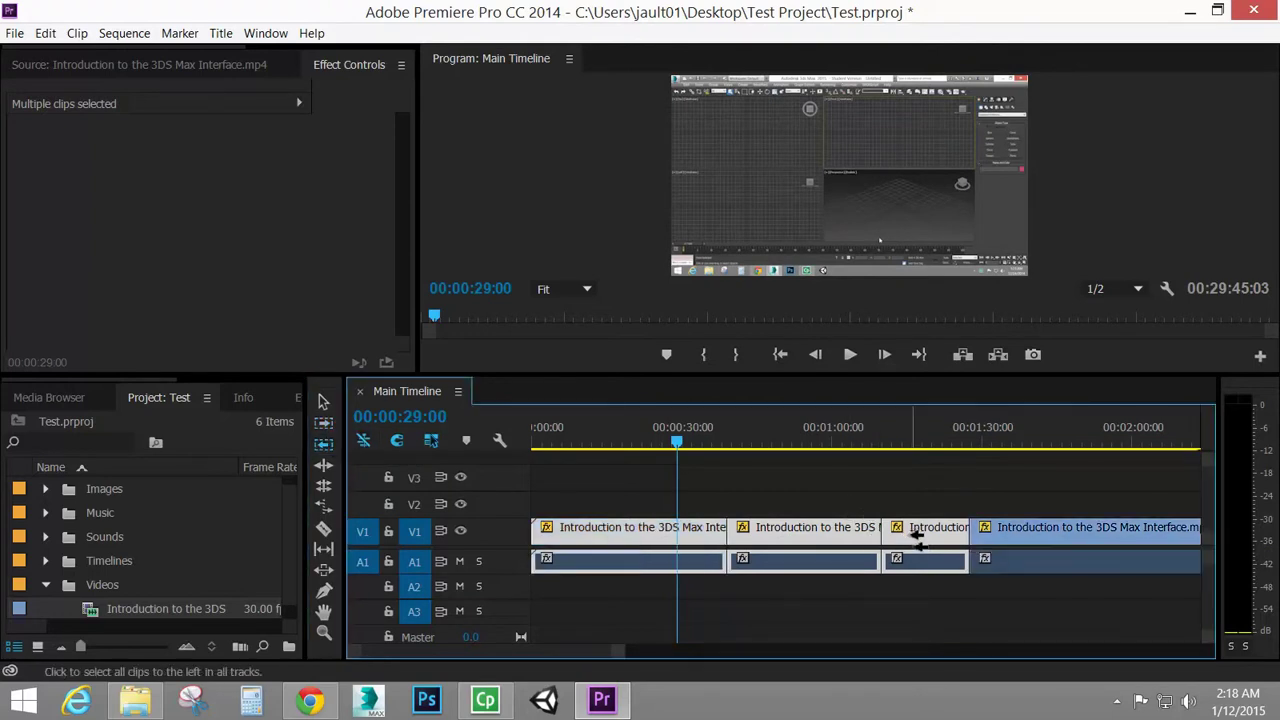
pyautogui.click(323, 611)
pyautogui.hotkey('ctrl', 's')
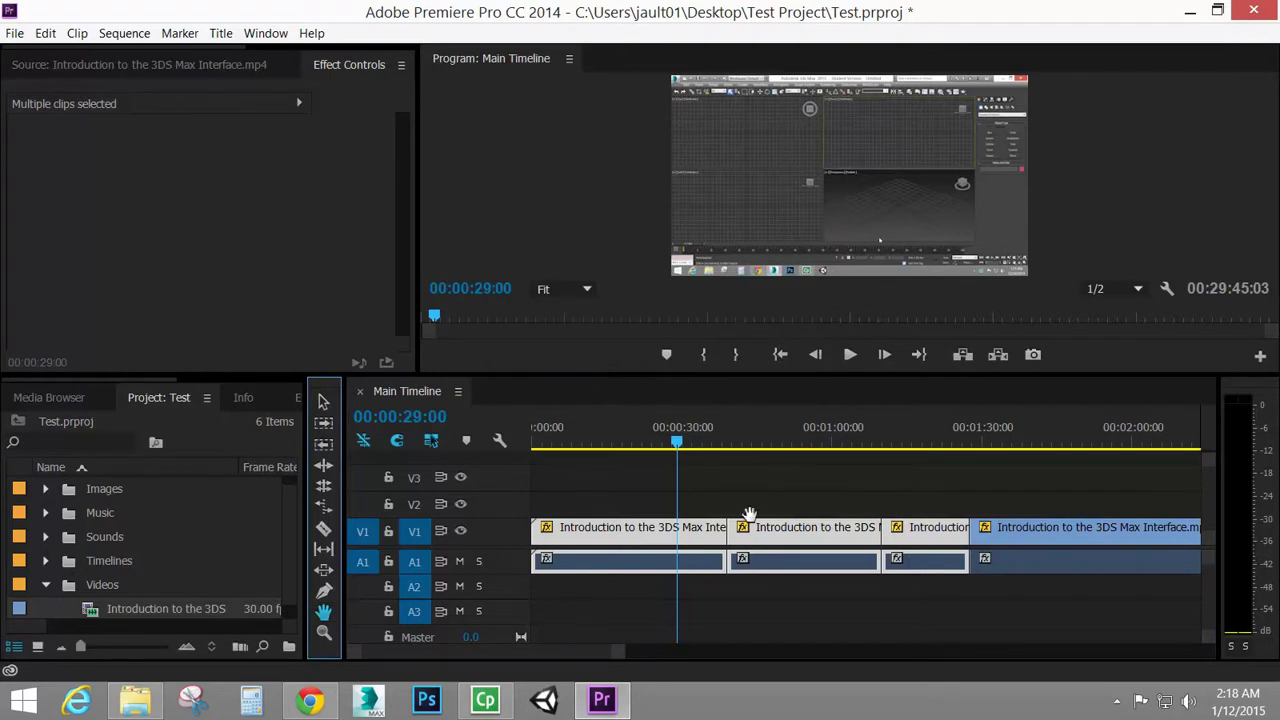
pyautogui.moveTo(960, 486); pyautogui.dragTo(695, 490)
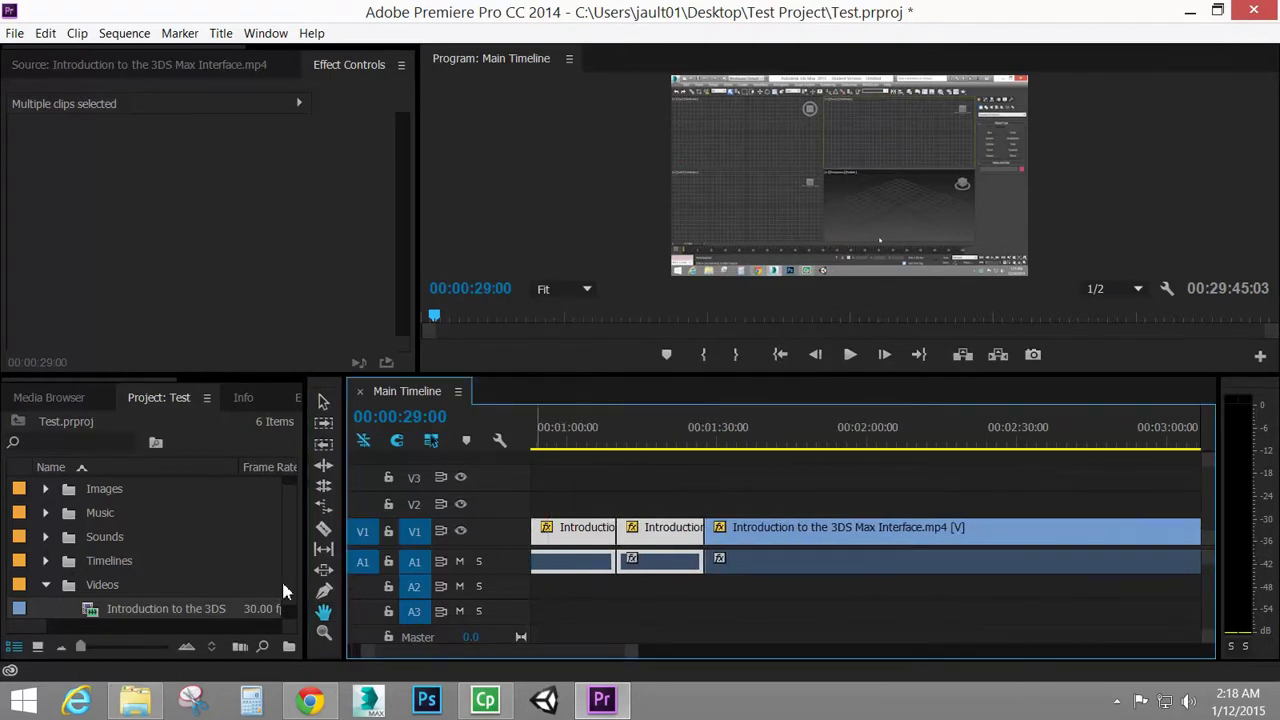
pyautogui.click(324, 631)
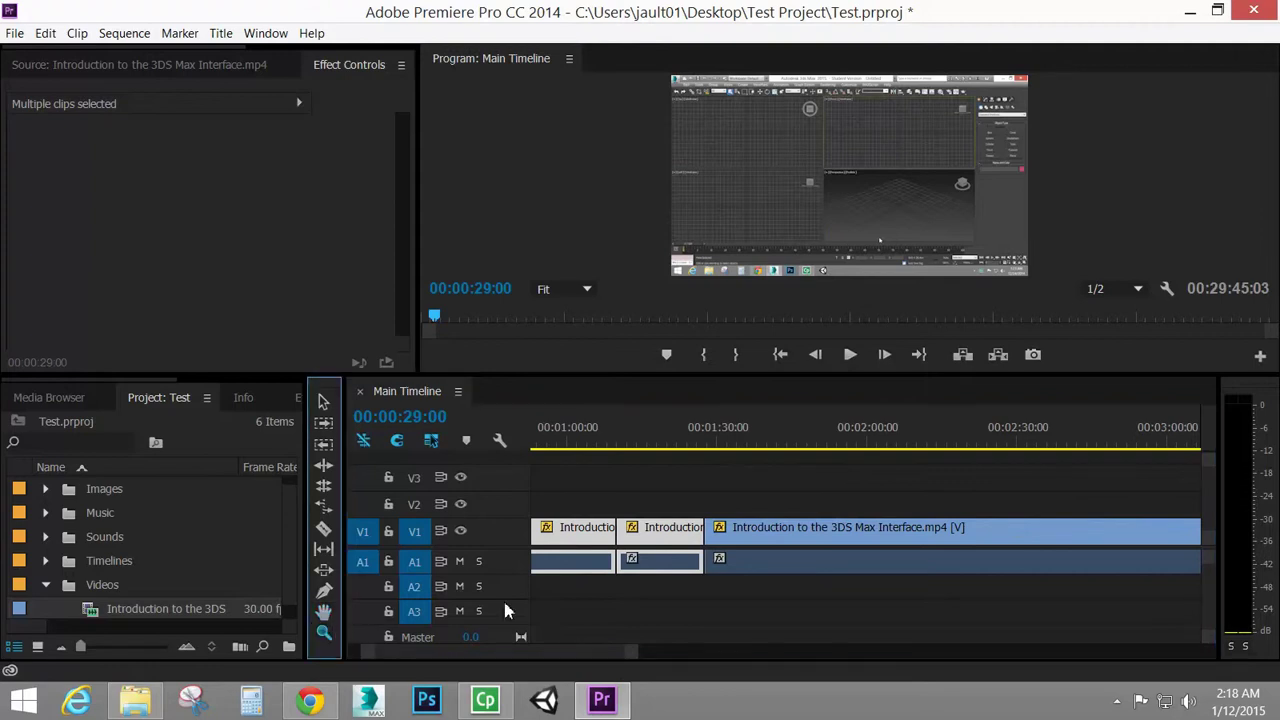
pyautogui.moveTo(740, 530); pyautogui.dragTo(749, 553)
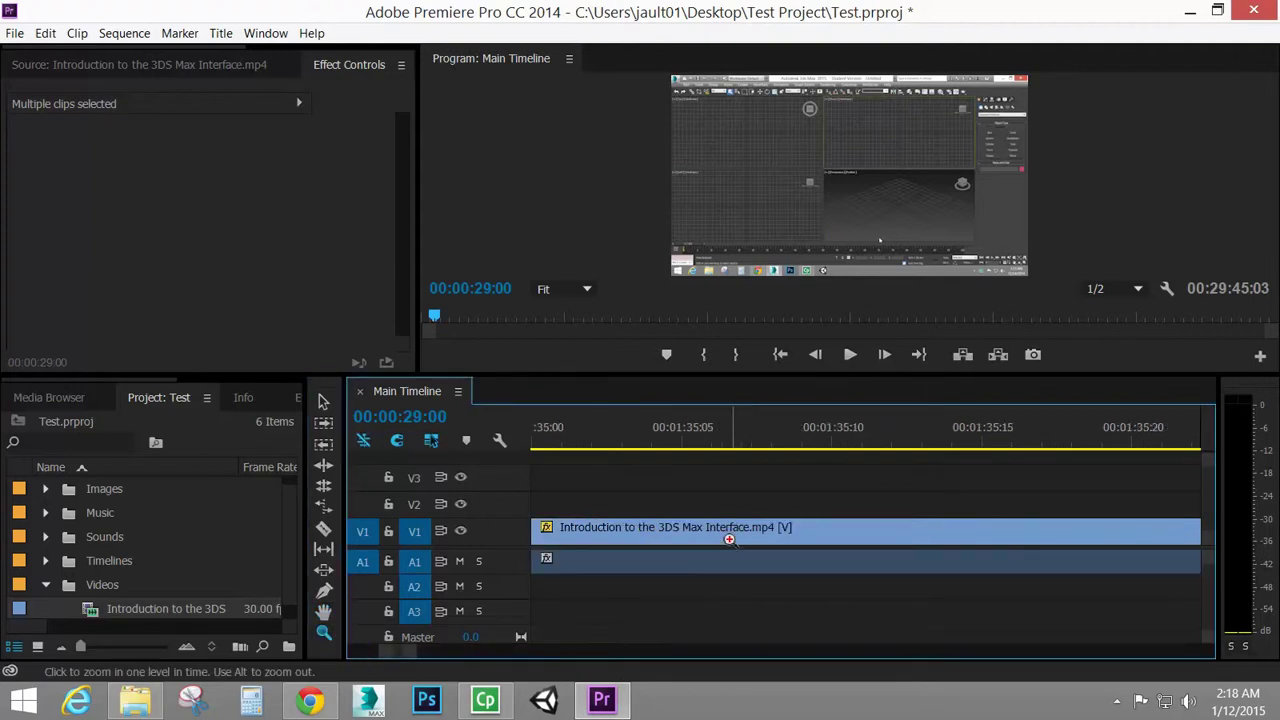
pyautogui.scroll(3, 729, 540)
pyautogui.press('alt')
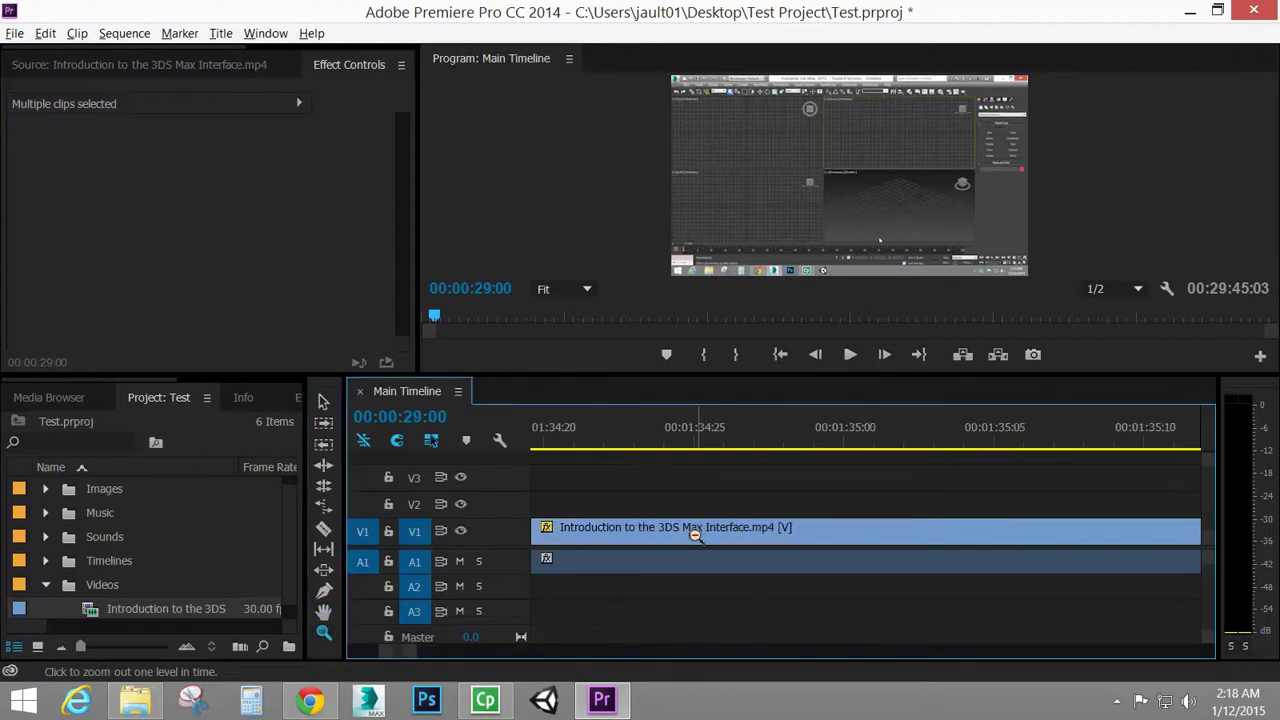
pyautogui.keyDown('alt'); pyautogui.click(694, 535); pyautogui.keyUp('alt')
pyautogui.keyDown('alt'); pyautogui.click(660, 536); pyautogui.keyUp('alt')
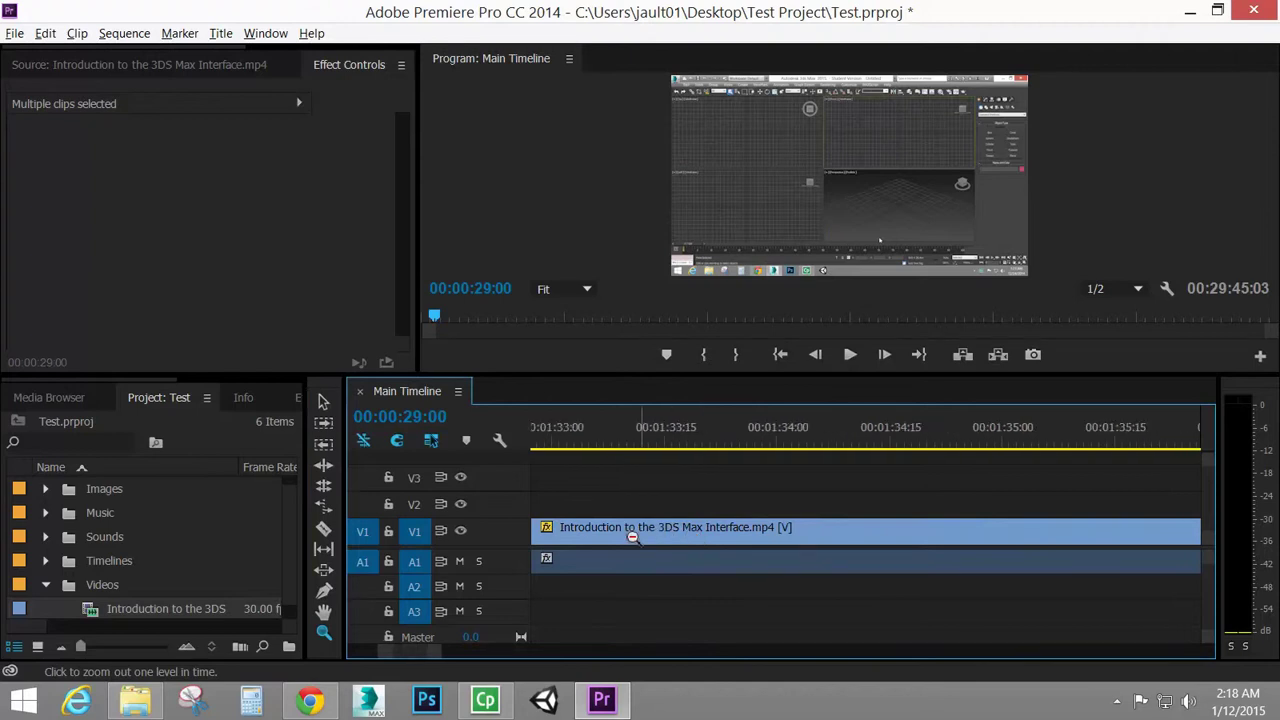
pyautogui.keyDown('alt'); pyautogui.click(640, 537); pyautogui.keyUp('alt')
pyautogui.keyDown('alt'); pyautogui.click(620, 537); pyautogui.keyUp('alt')
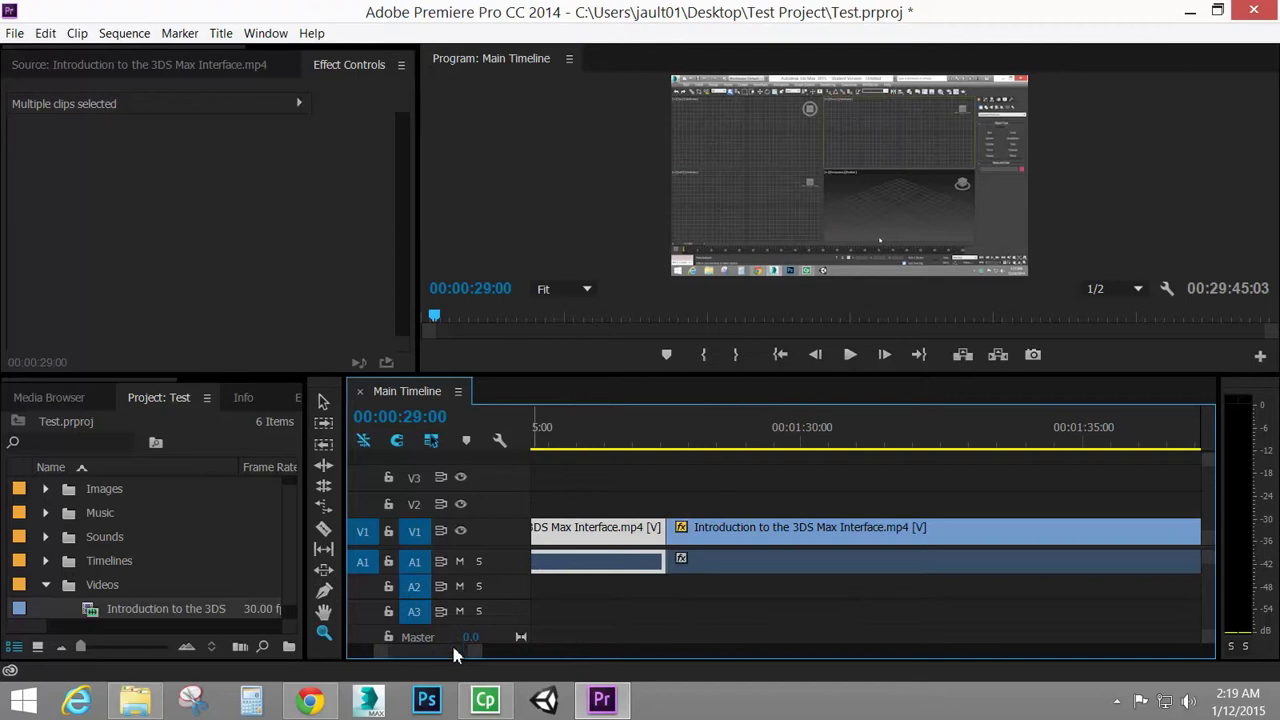
pyautogui.moveTo(478, 657); pyautogui.dragTo(777, 655)
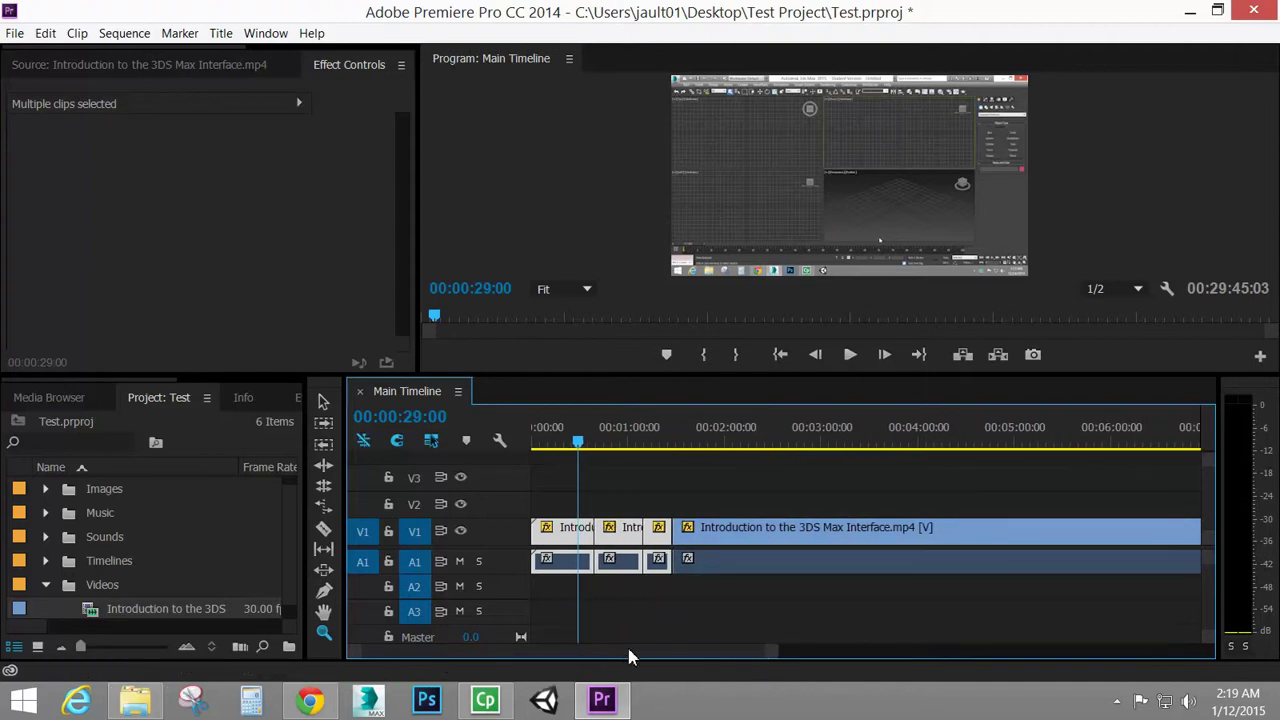
pyautogui.moveTo(630, 657); pyautogui.dragTo(768, 657)
pyautogui.moveTo(503, 659); pyautogui.dragTo(629, 660)
pyautogui.moveTo(708, 655); pyautogui.dragTo(450, 663)
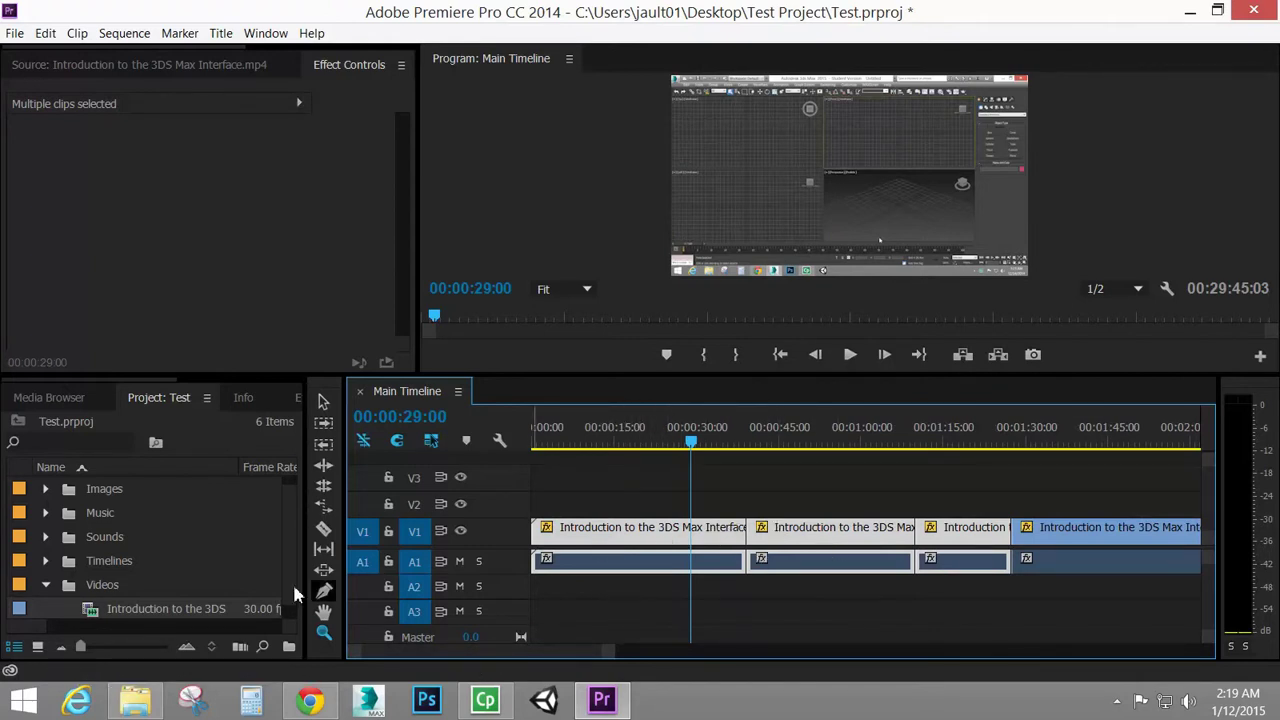
# - Select the first timeline clip and show its clip details
pyautogui.click(324, 401)
pyautogui.click(651, 536)
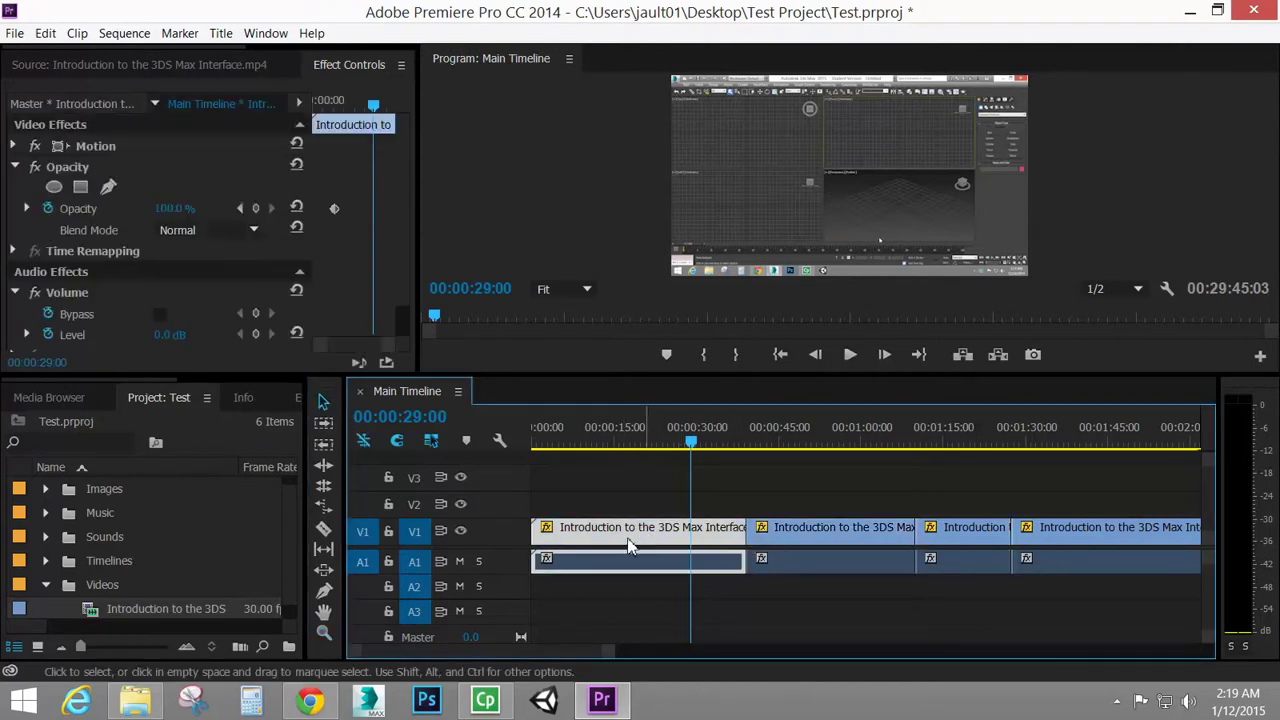
pyautogui.click(244, 399)
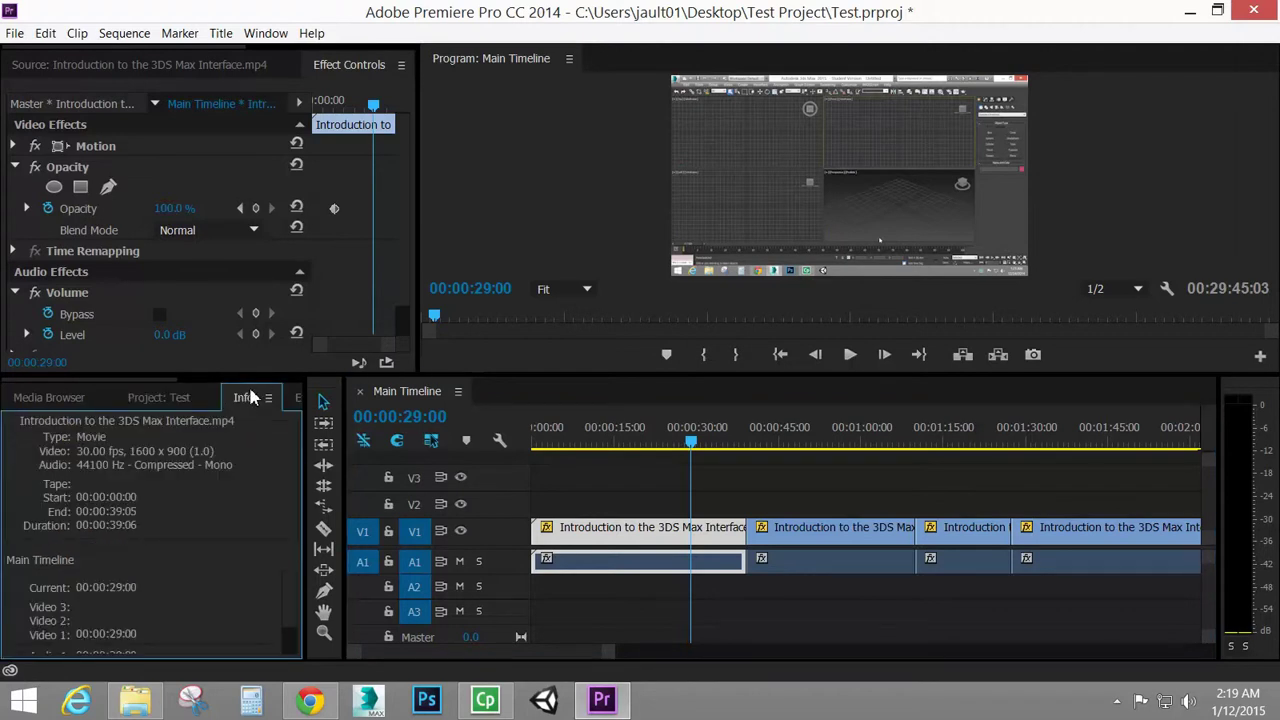
# - Compare the first and second clips' start times, then display the Effects panel
pyautogui.click(800, 560)
pyautogui.click(618, 549)
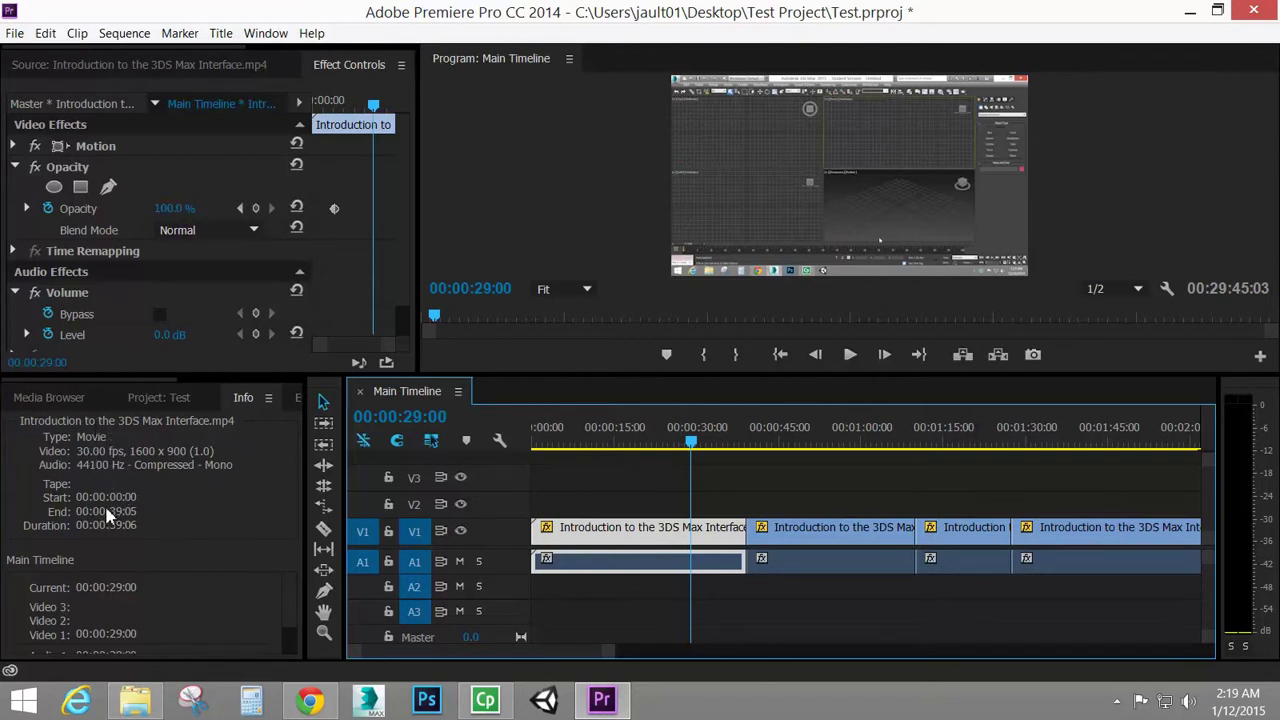
pyautogui.click(830, 560)
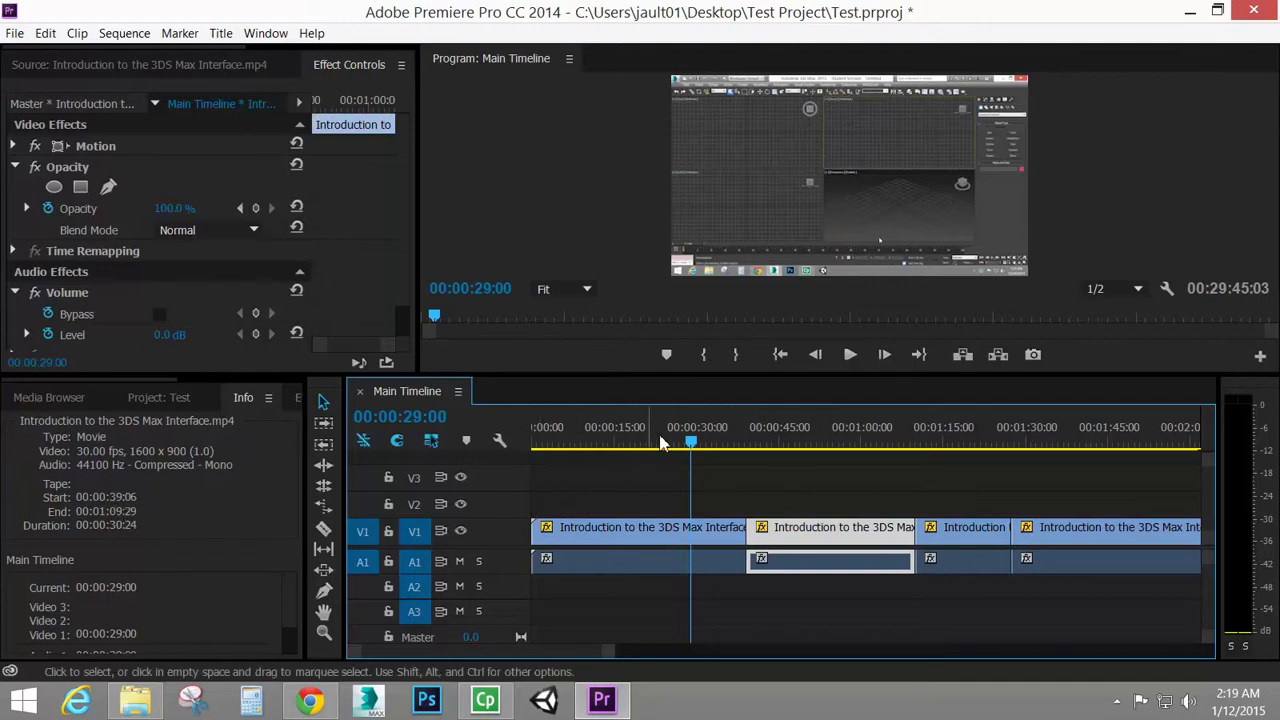
pyautogui.click(295, 400)
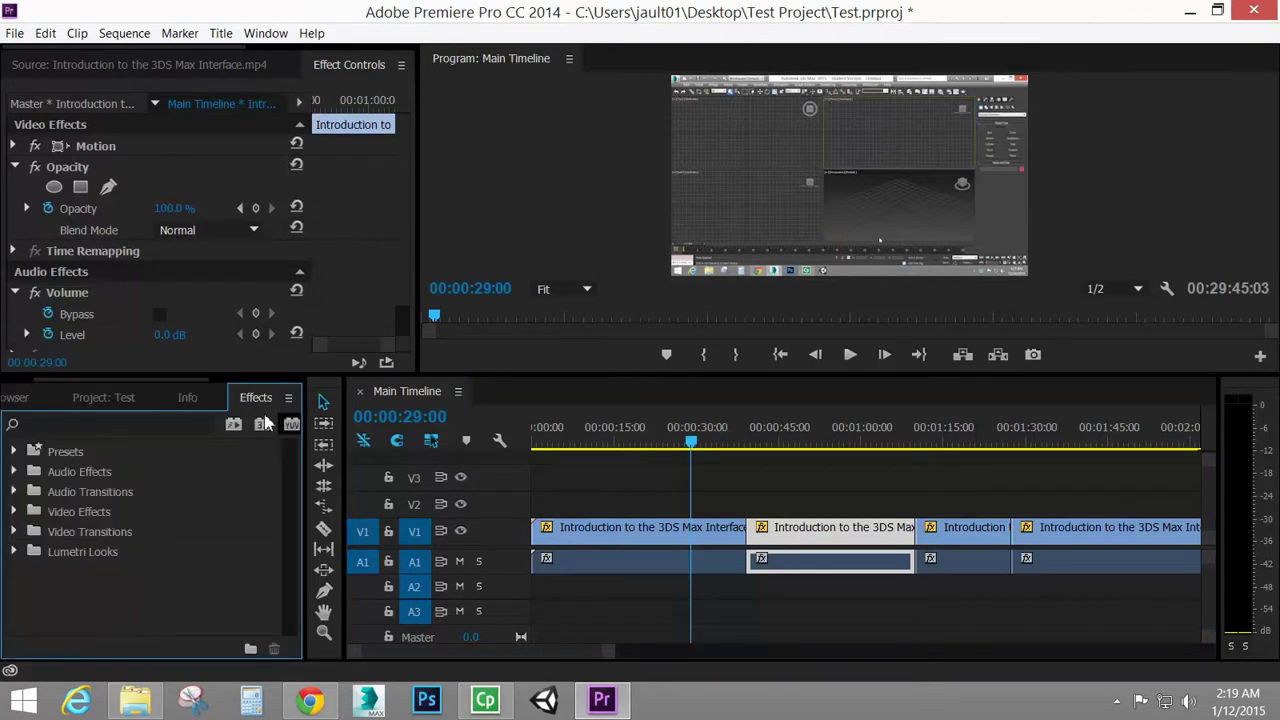
# - Browse Audio Effects and Audio Transitions, then open Video Effects and look through the Adjust group
pyautogui.click(14, 472)
pyautogui.click(14, 472)
pyautogui.click(16, 492)
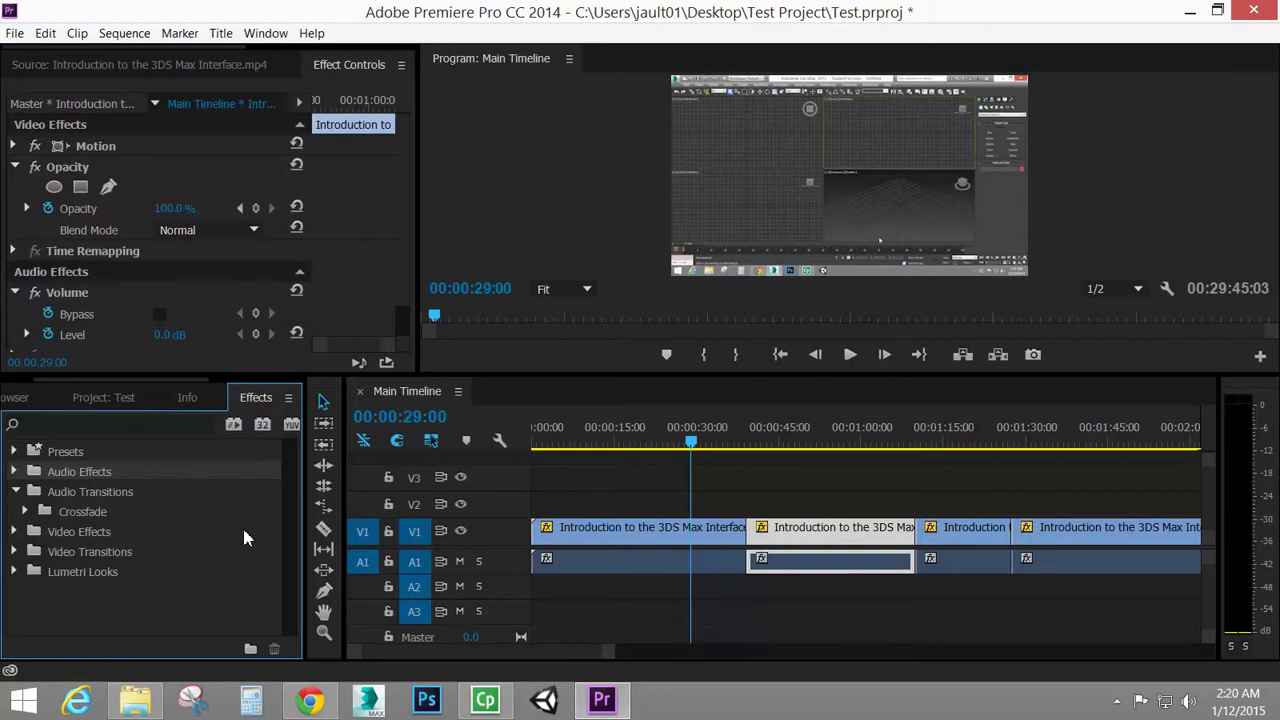
pyautogui.click(14, 535)
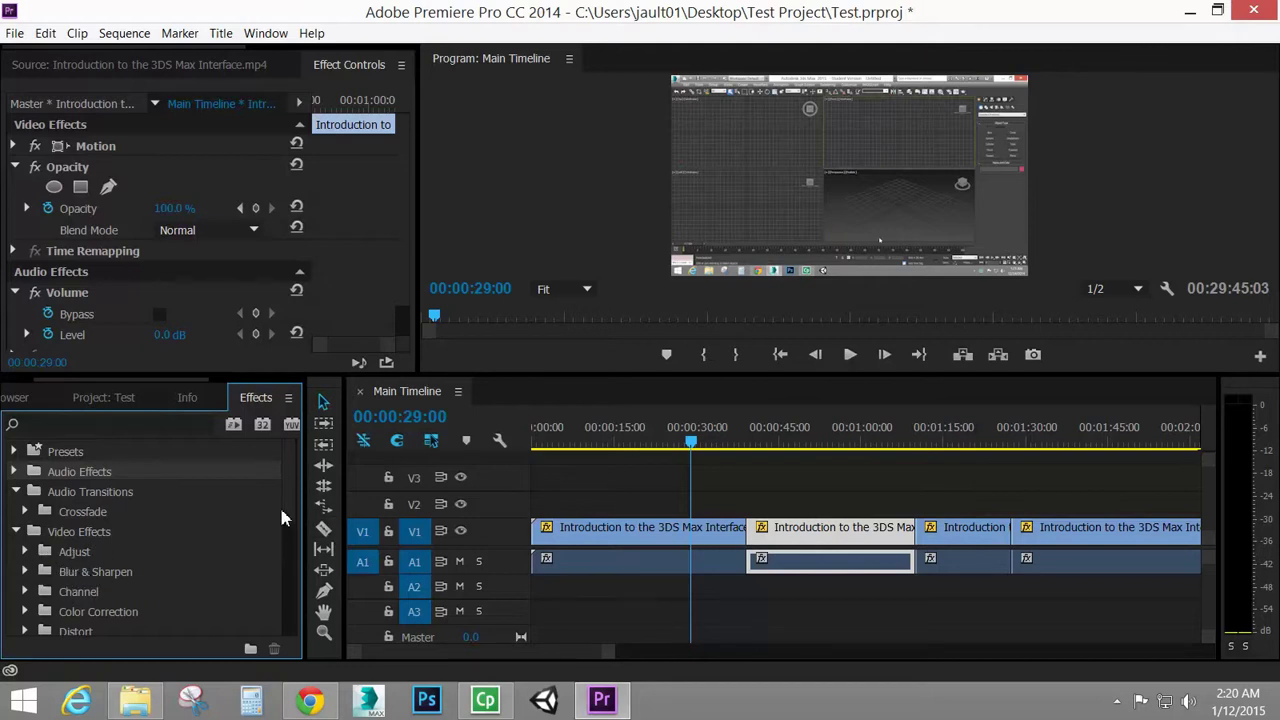
pyautogui.click(26, 552)
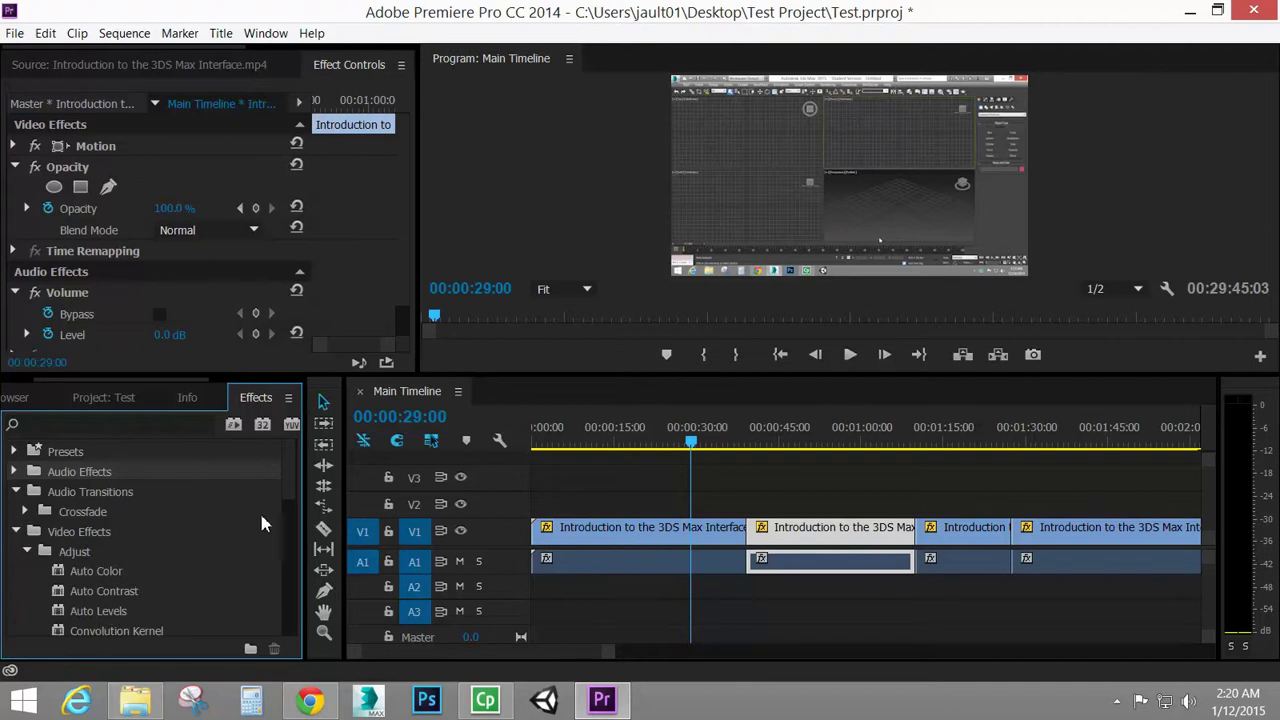
pyautogui.moveTo(290, 484)
pyautogui.mouseDown()
pyautogui.moveTo(289, 524)
pyautogui.moveTo(286, 500)
pyautogui.mouseUp()
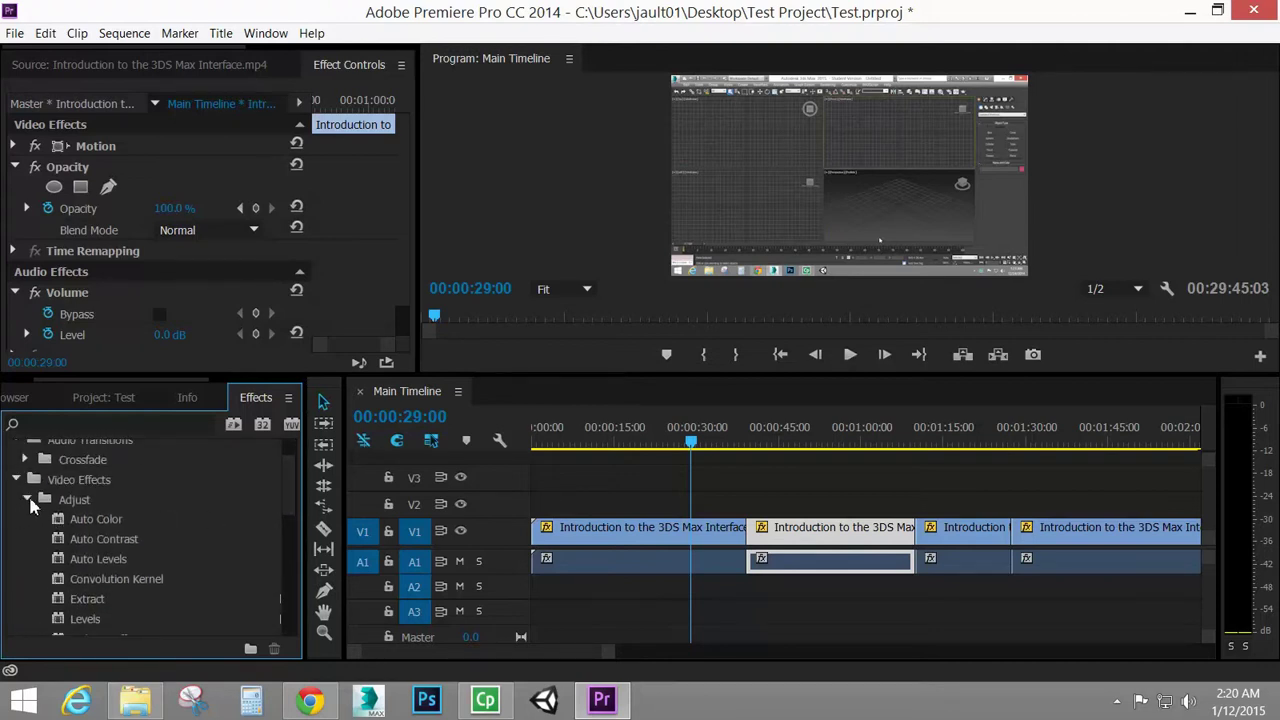
pyautogui.click(28, 499)
# - Look through Color Correction effects, collapse the other folders, and expand Video Transitions
pyautogui.click(26, 560)
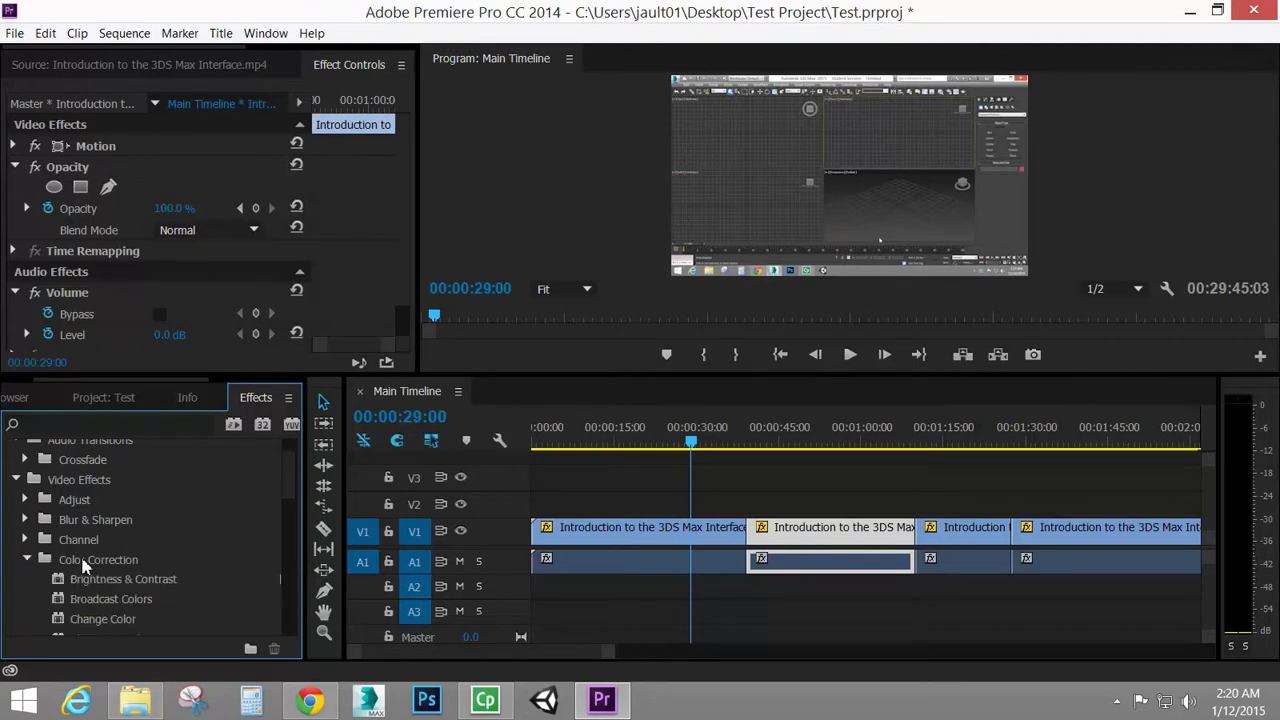
pyautogui.scroll(-2, 285, 495)
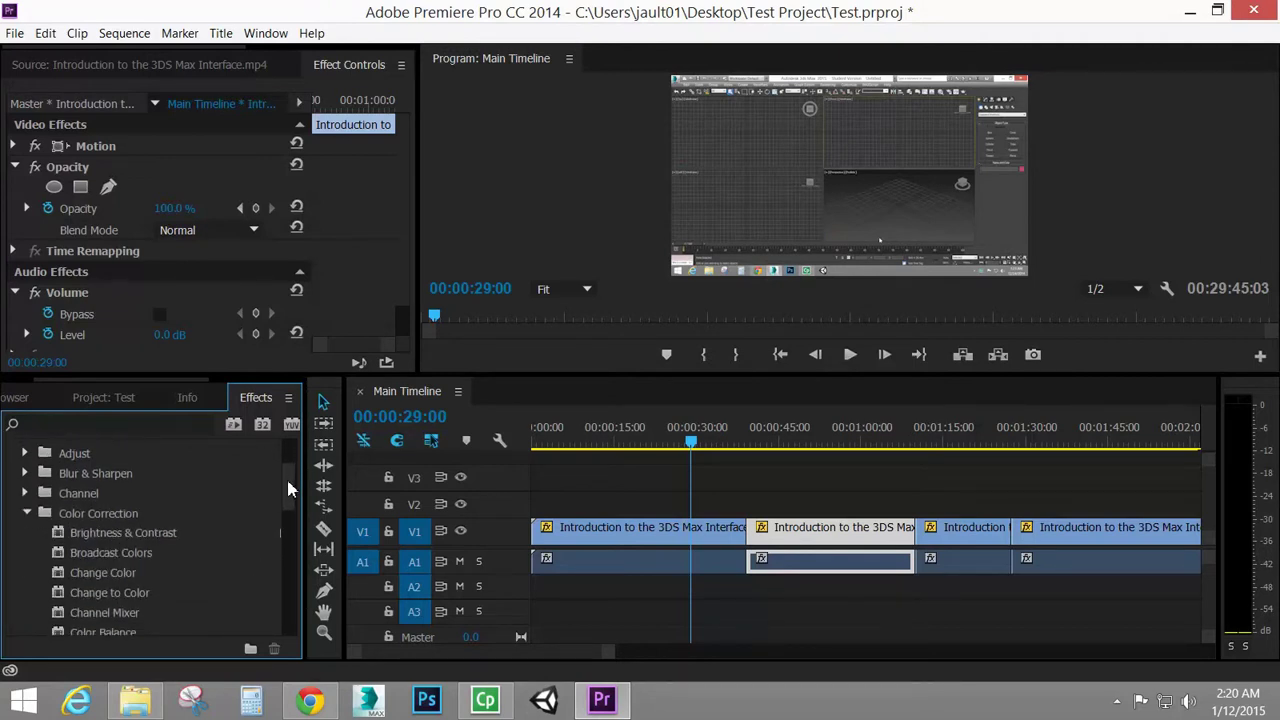
pyautogui.click(28, 514)
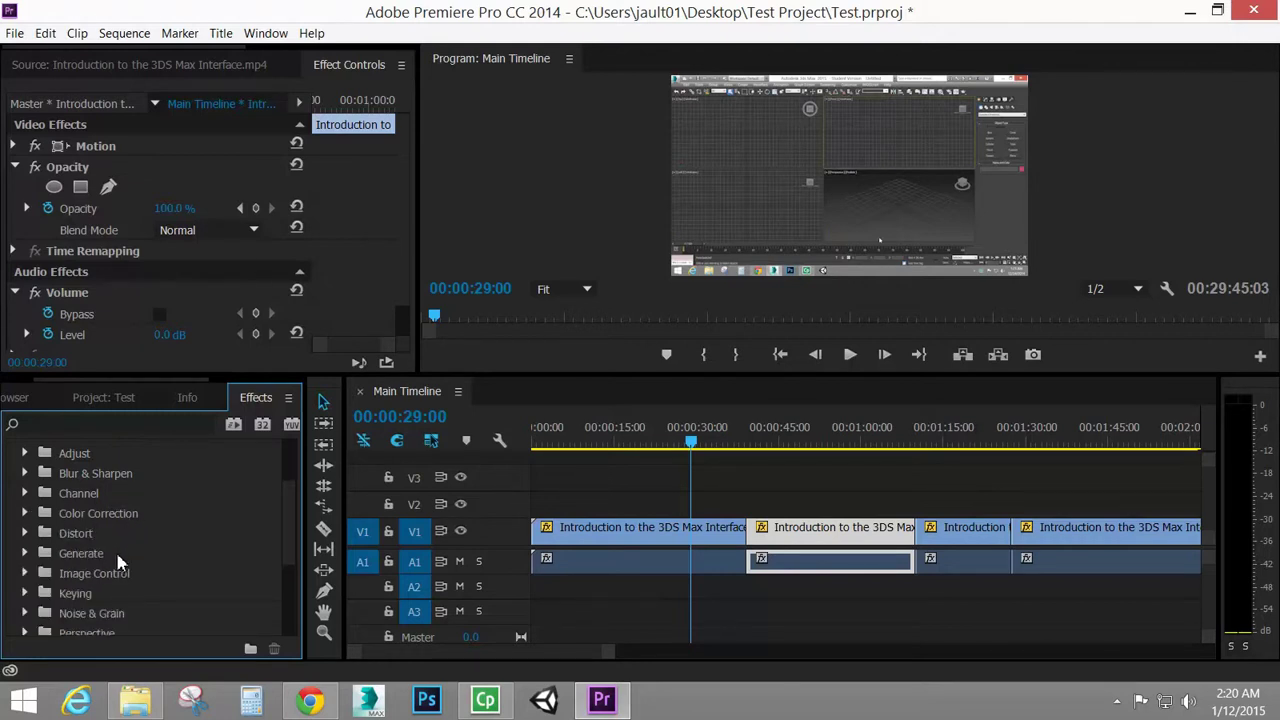
pyautogui.scroll(2, 76, 495)
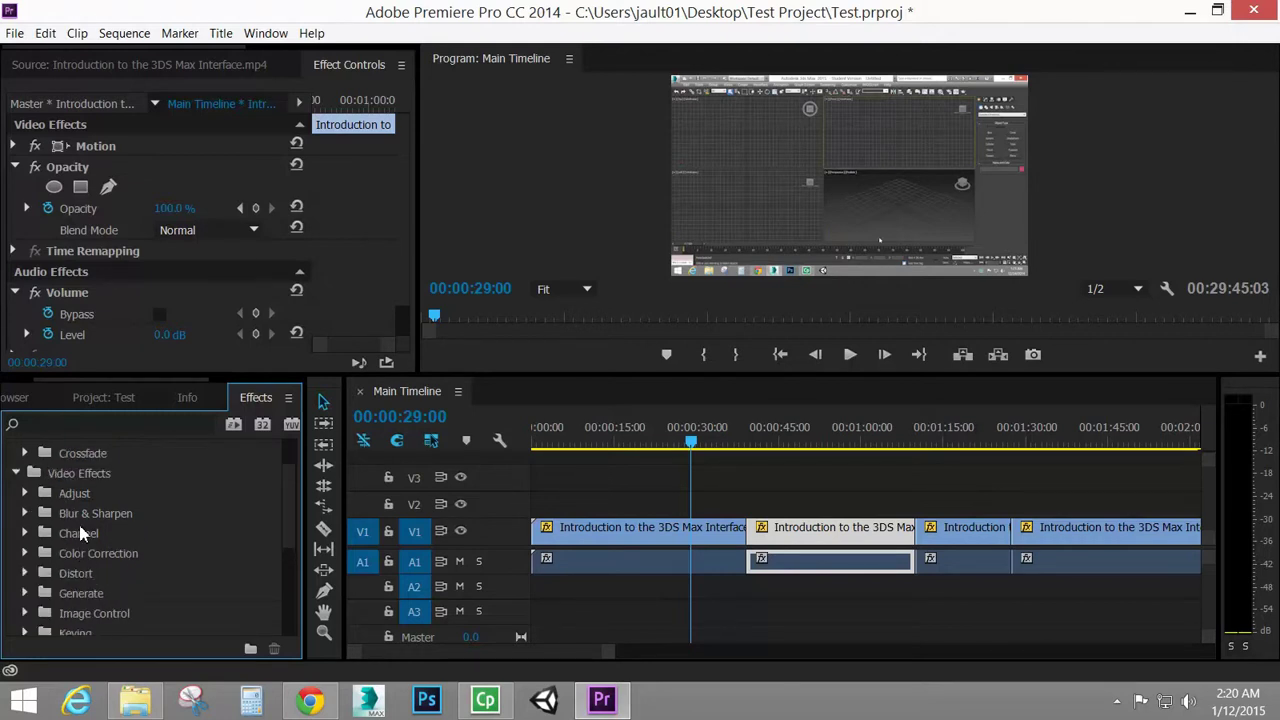
pyautogui.click(16, 475)
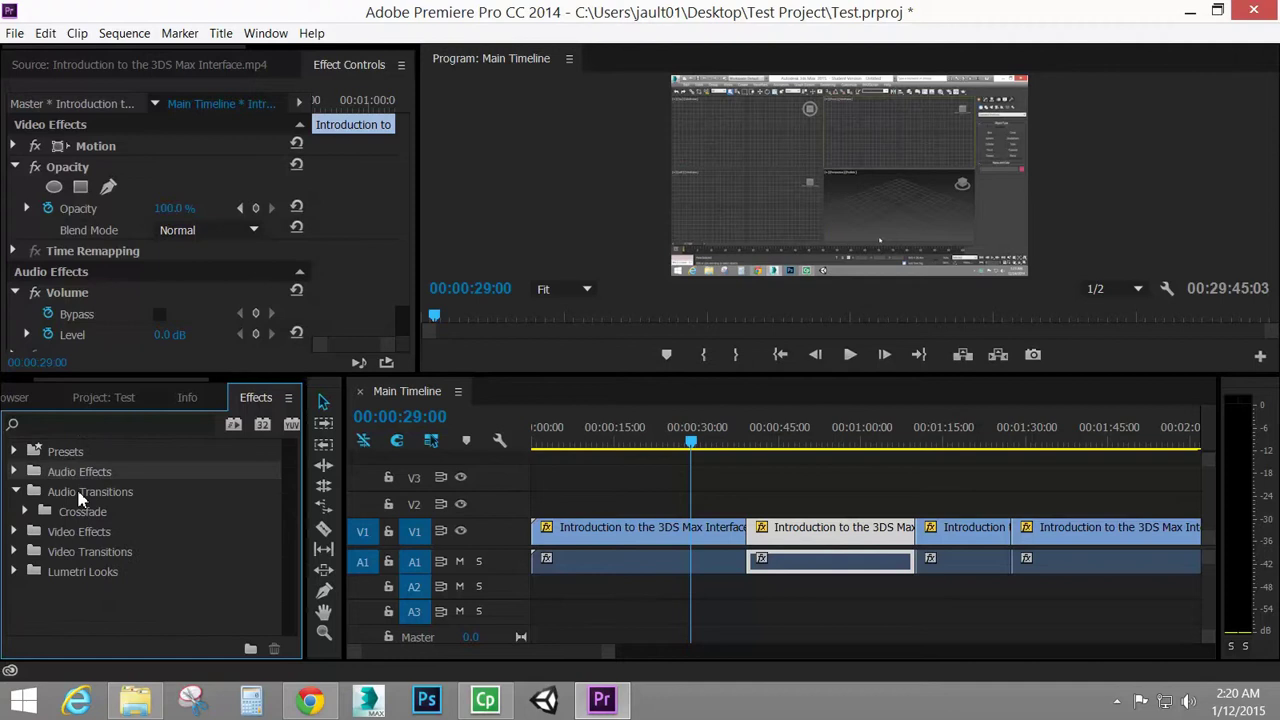
pyautogui.click(16, 492)
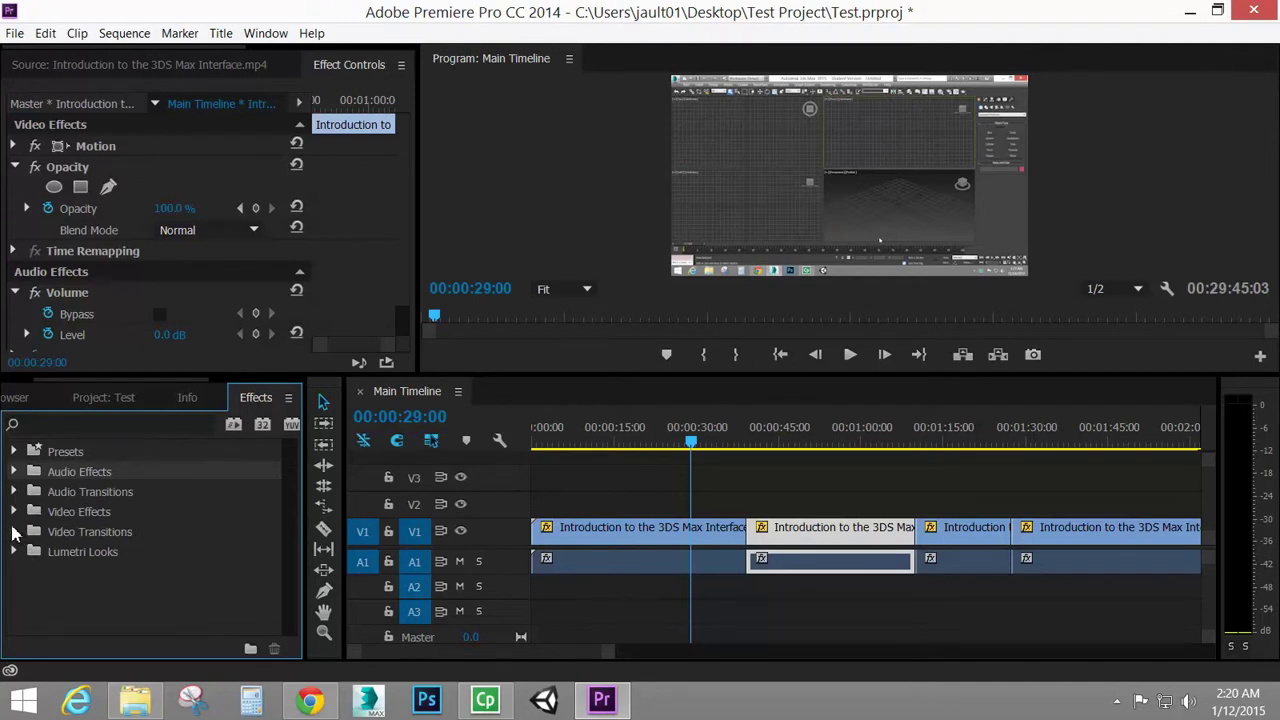
pyautogui.click(17, 532)
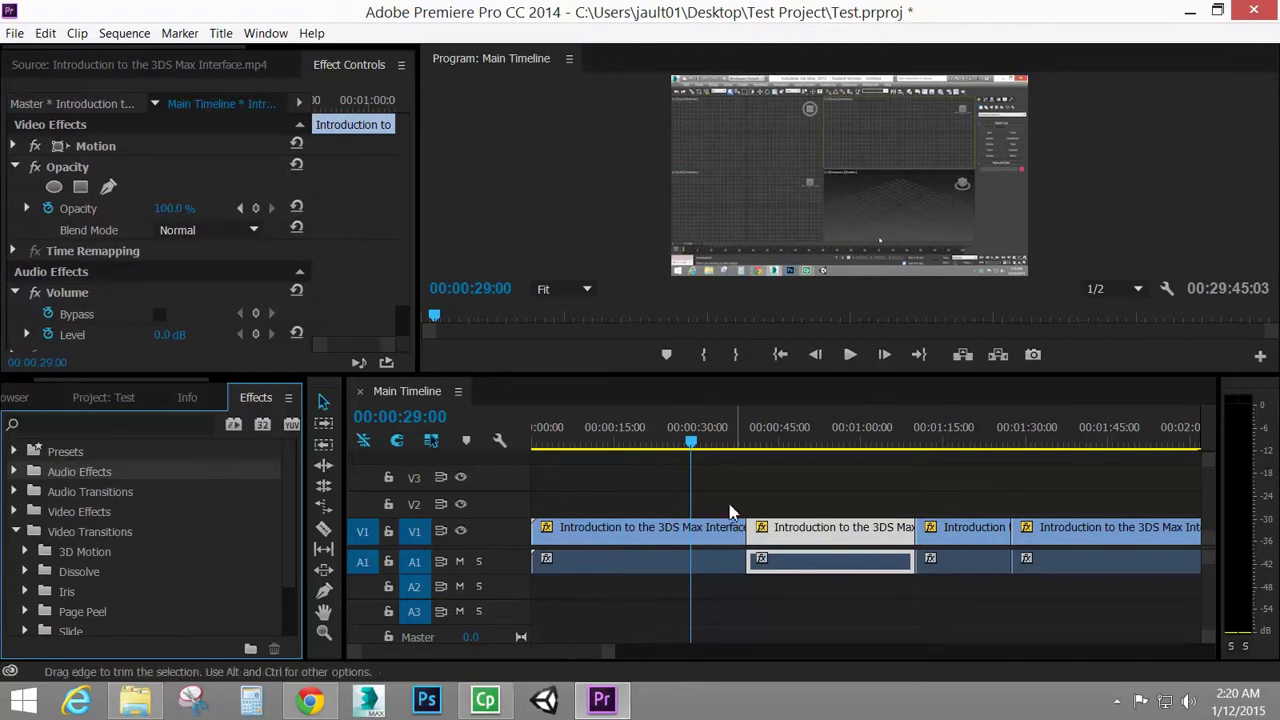
# - Move the playhead to the cut near 00:00:40 and zoom the timeline in on it
pyautogui.moveTo(693, 443); pyautogui.dragTo(750, 455)
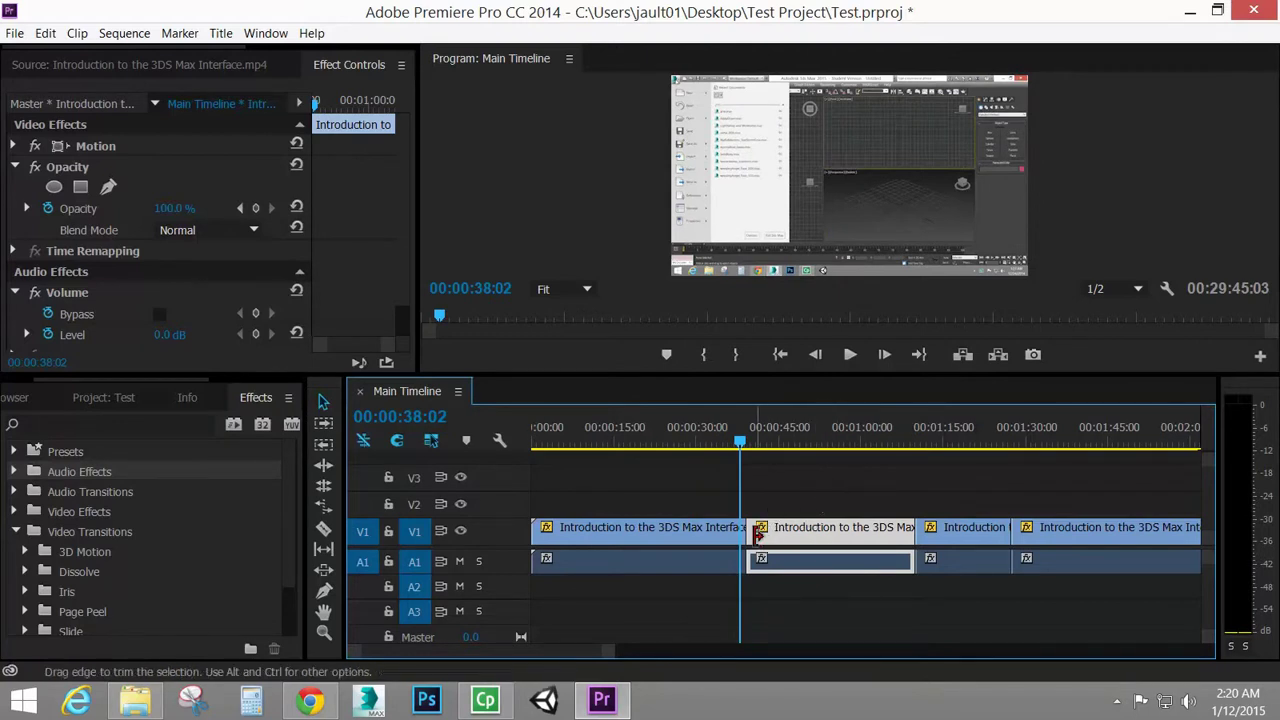
pyautogui.press('=')
pyautogui.press('=')
pyautogui.press('=')
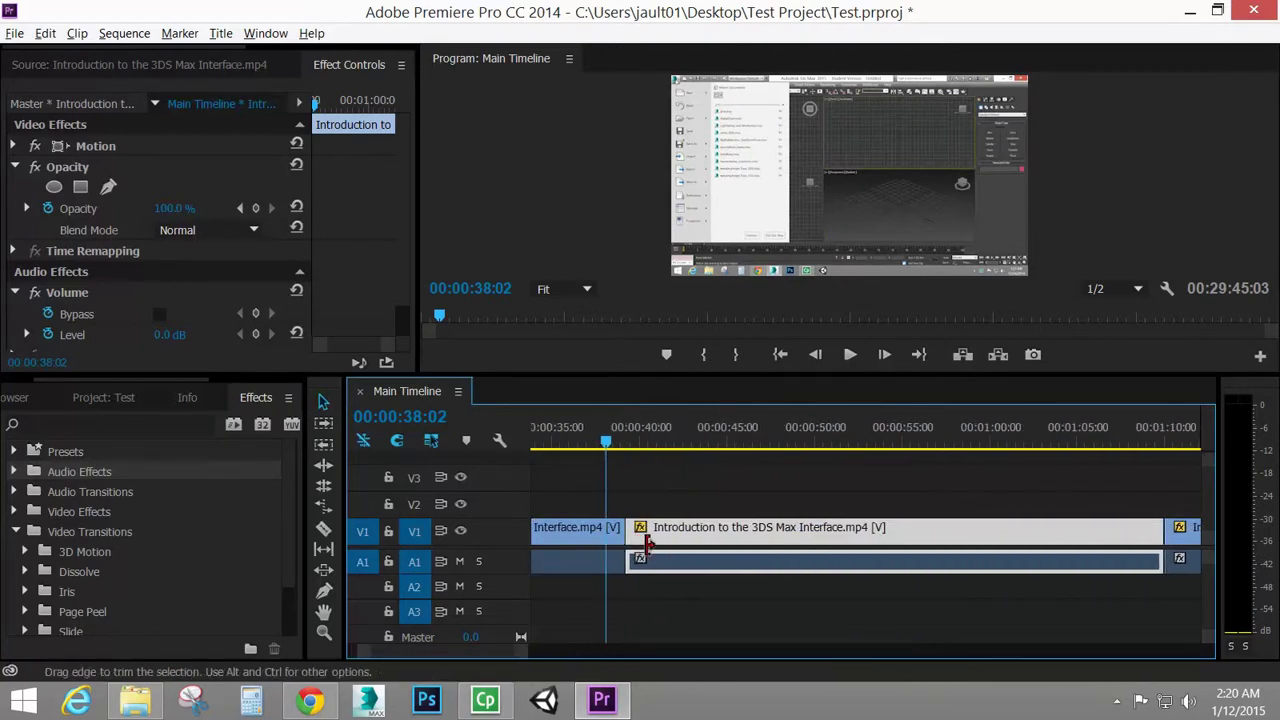
pyautogui.press('=')
pyautogui.scroll(-5, 490, 655)
pyautogui.moveTo(490, 655); pyautogui.dragTo(470, 655)
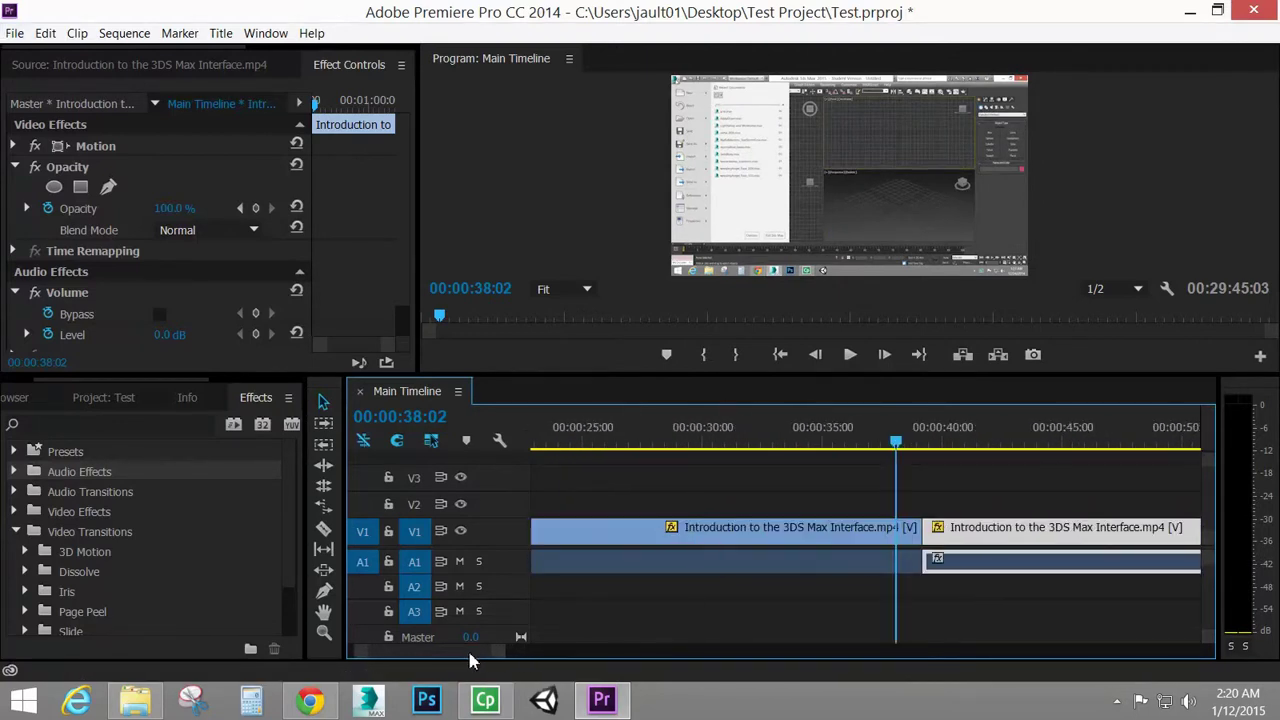
pyautogui.moveTo(896, 442)
pyautogui.mouseDown()
pyautogui.moveTo(918, 444)
pyautogui.moveTo(897, 452)
pyautogui.mouseUp()
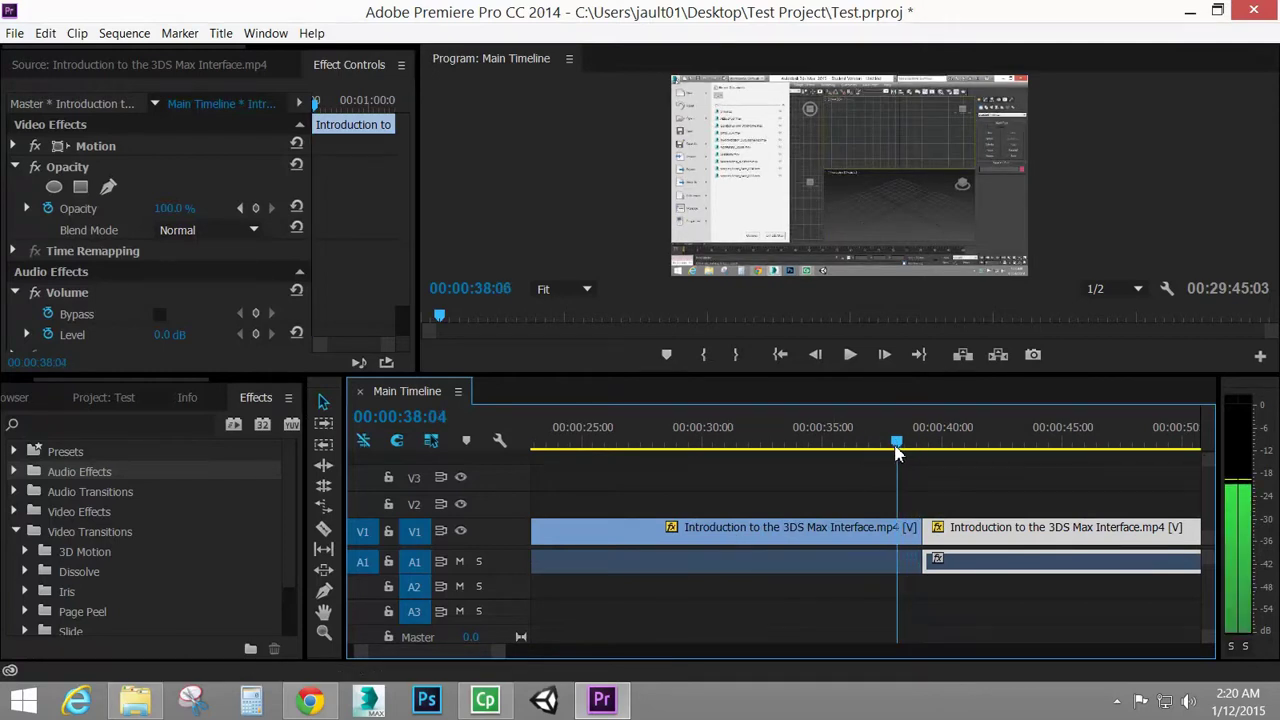
# - Play across the cut, undoing an accidental deletion of the second clip
pyautogui.click(850, 354)
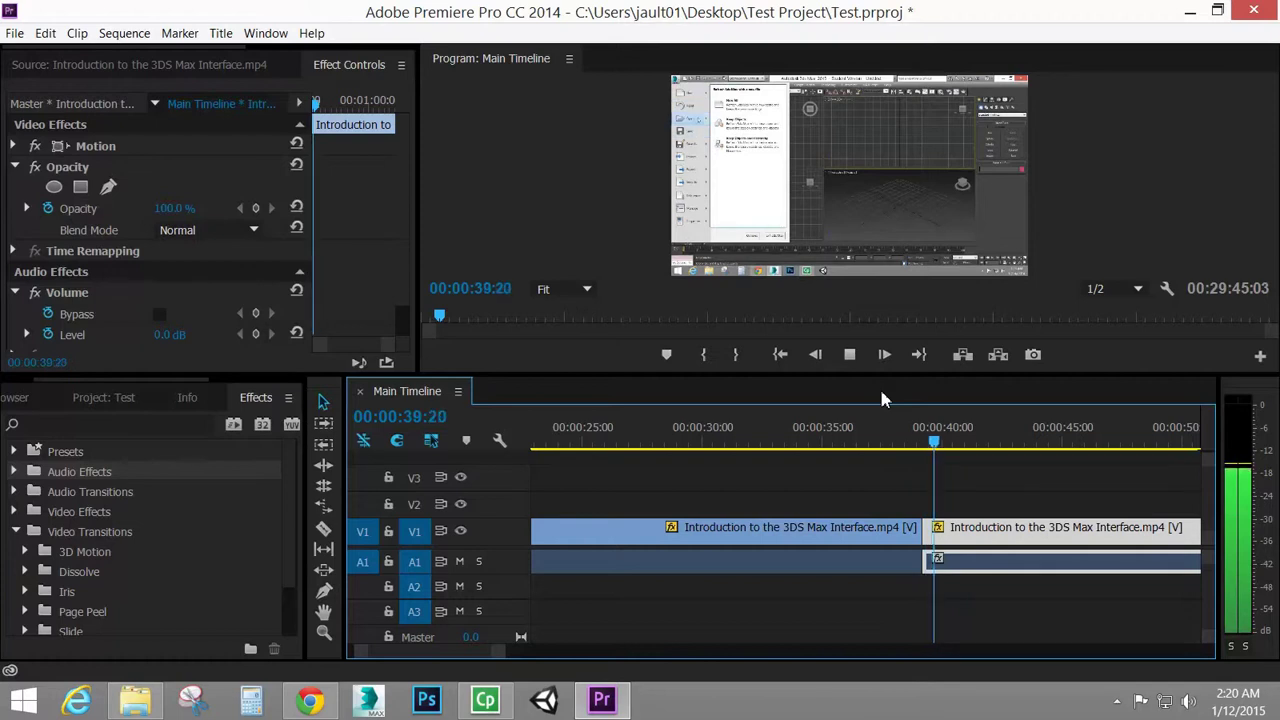
pyautogui.press('space')
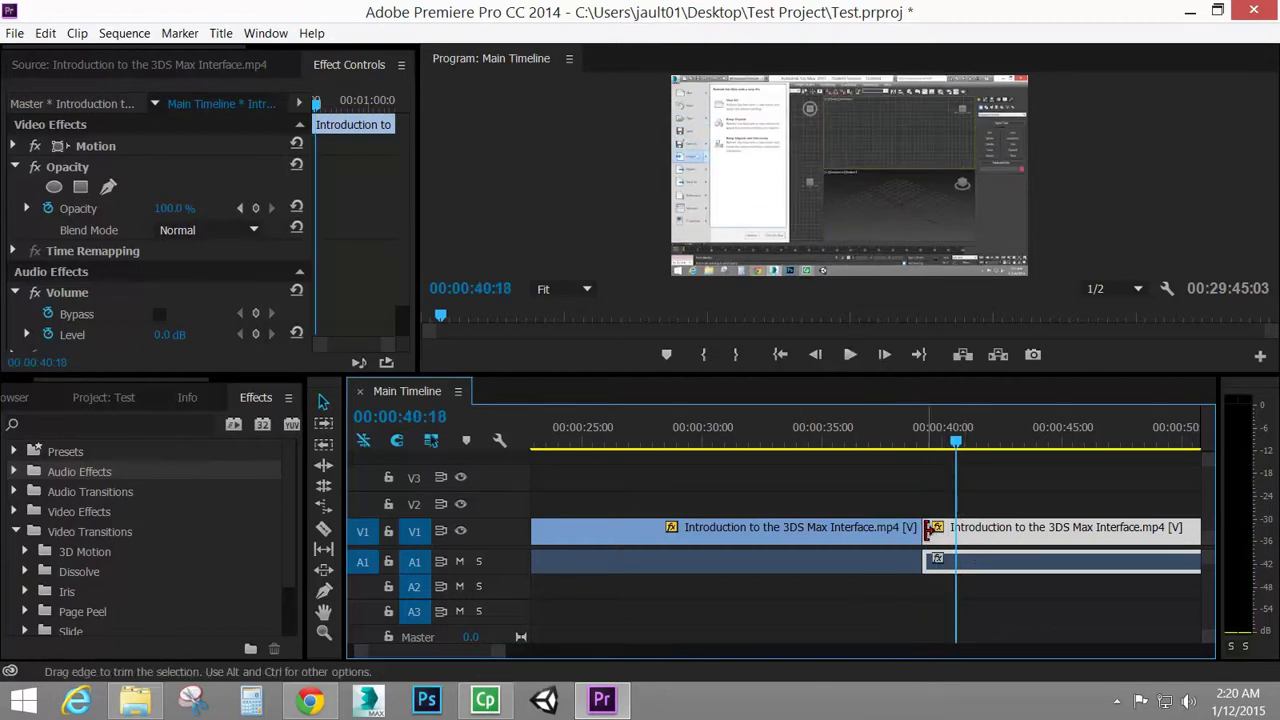
pyautogui.press('Delete')
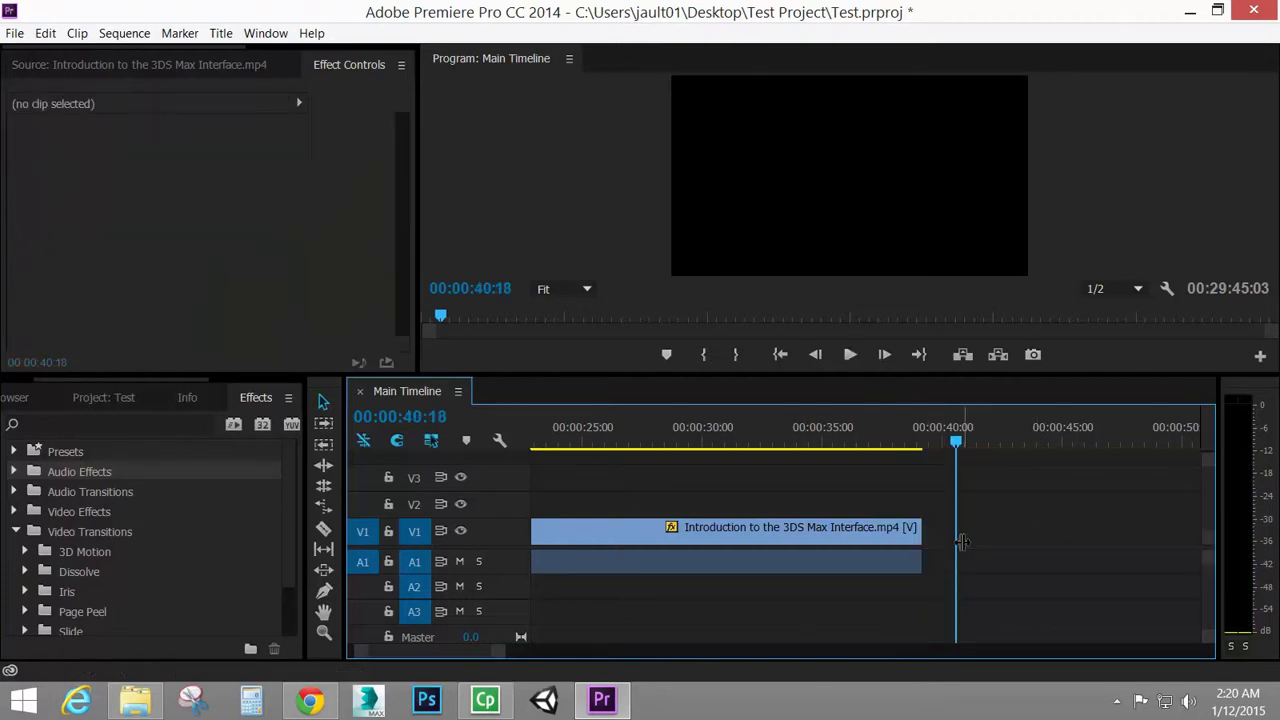
pyautogui.hotkey('ctrl', 'z')
pyautogui.moveTo(908, 432); pyautogui.dragTo(849, 432)
pyautogui.press('space')
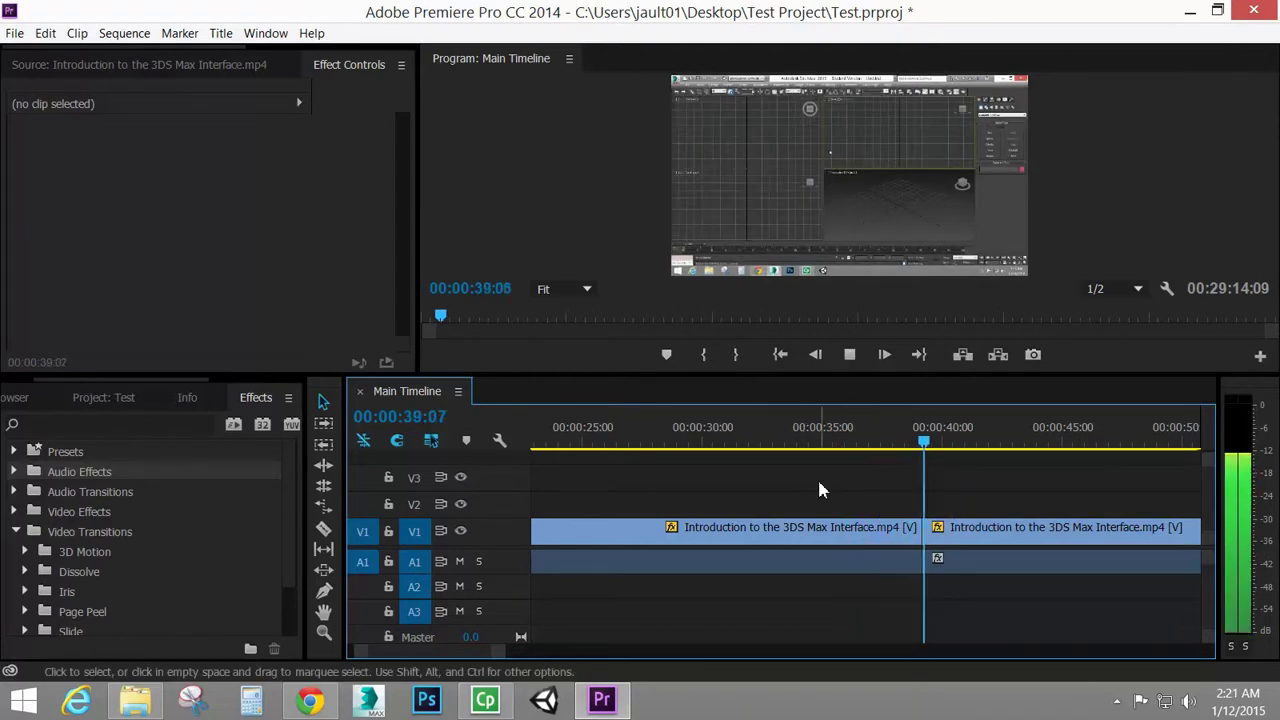
pyautogui.press('space')
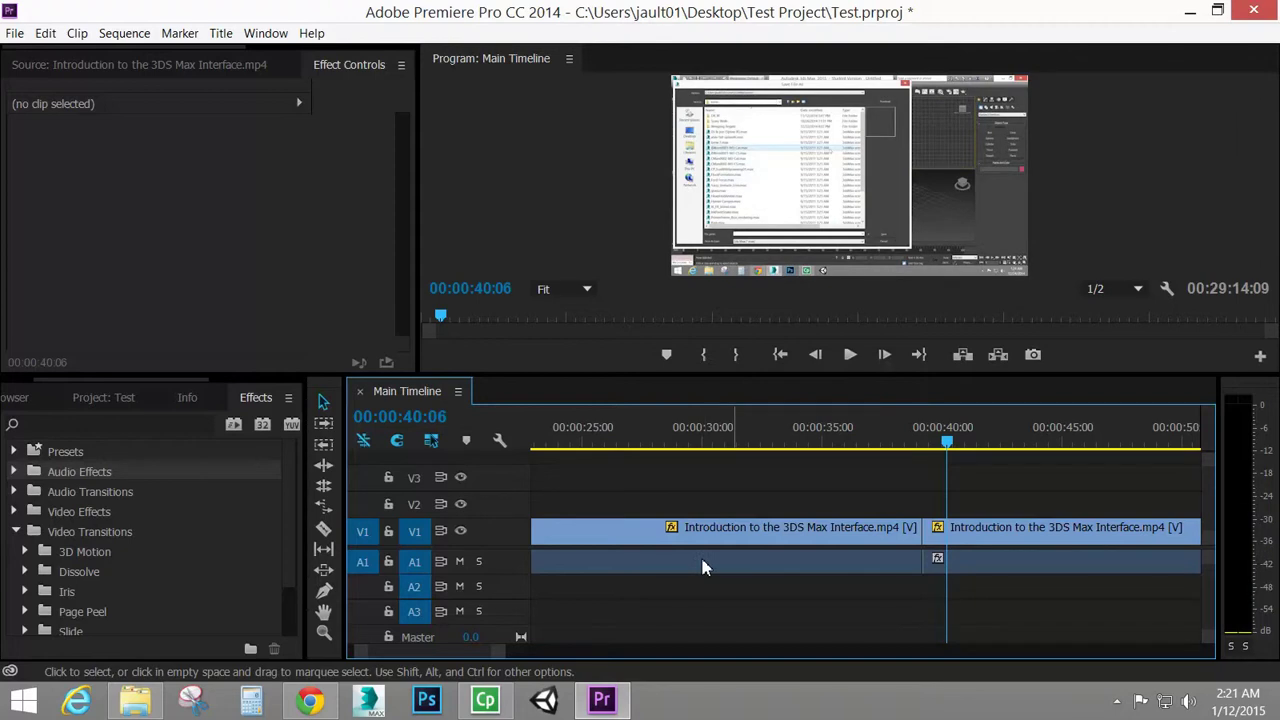
# - Place Cross Dissolve from the Dissolve group on the V1 cut and play through it
pyautogui.click(25, 572)
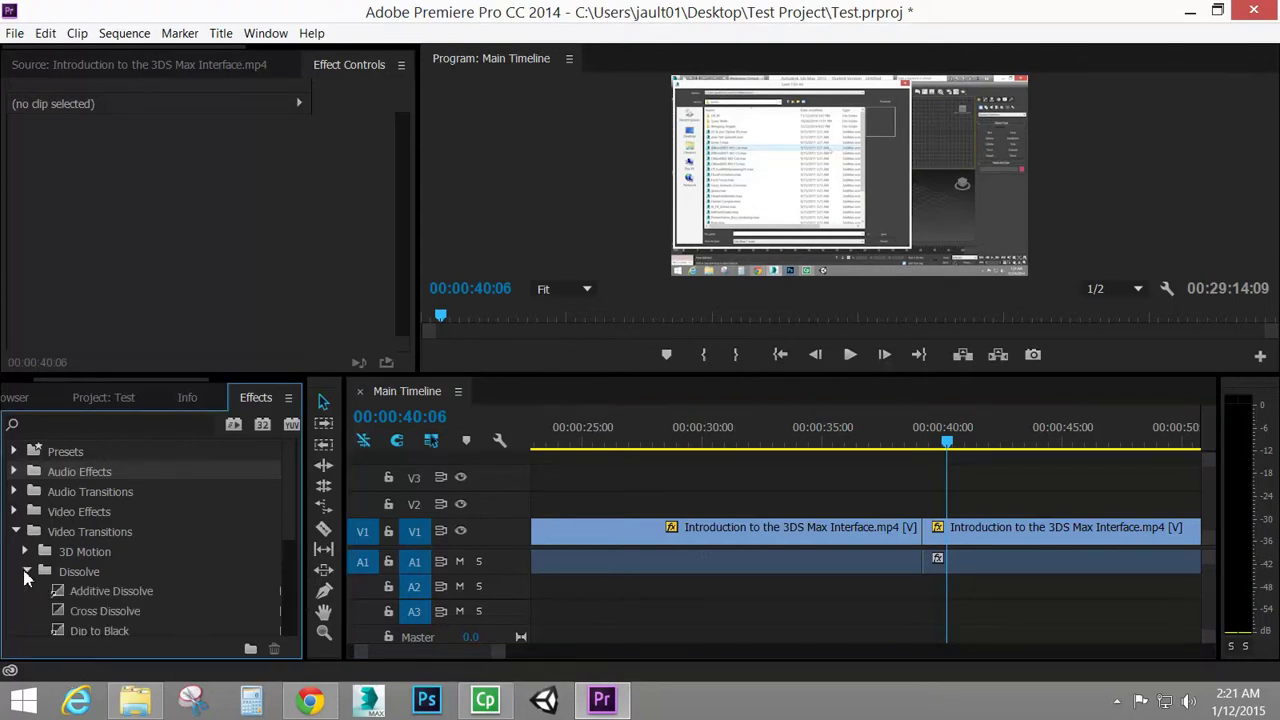
pyautogui.click(25, 574)
pyautogui.click(26, 574)
pyautogui.moveTo(58, 620); pyautogui.dragTo(926, 545)
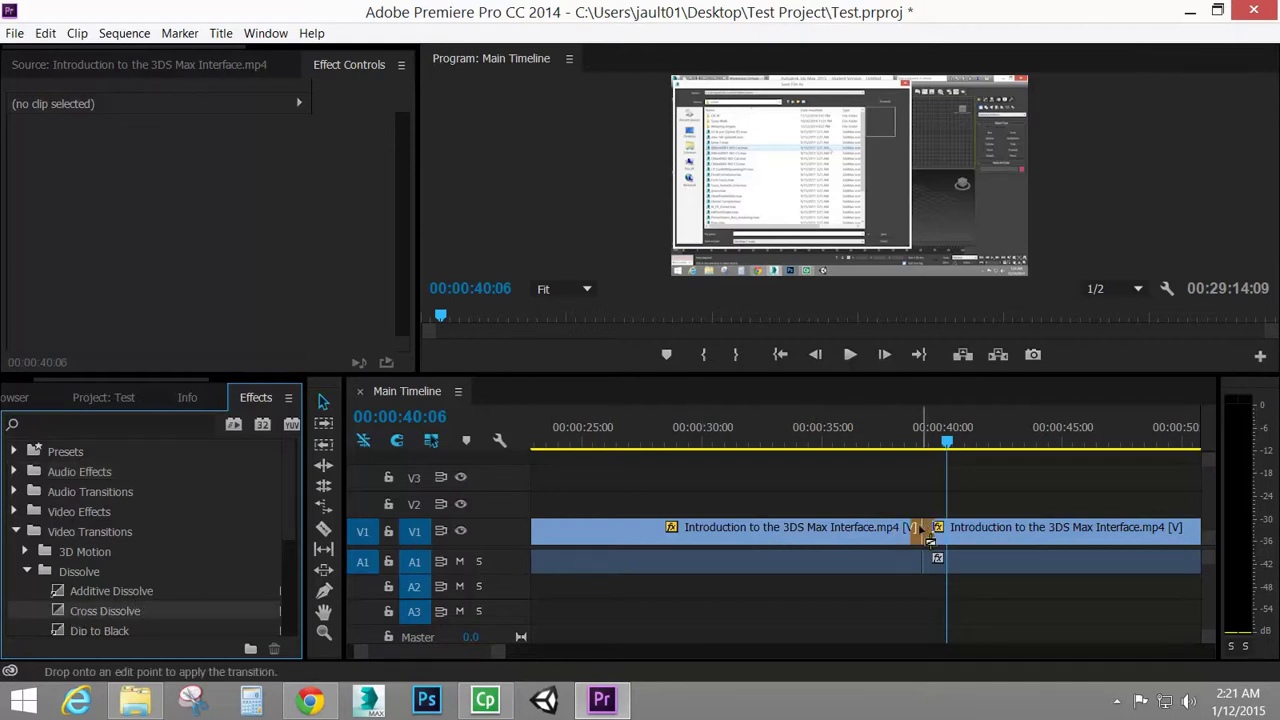
pyautogui.click(903, 430)
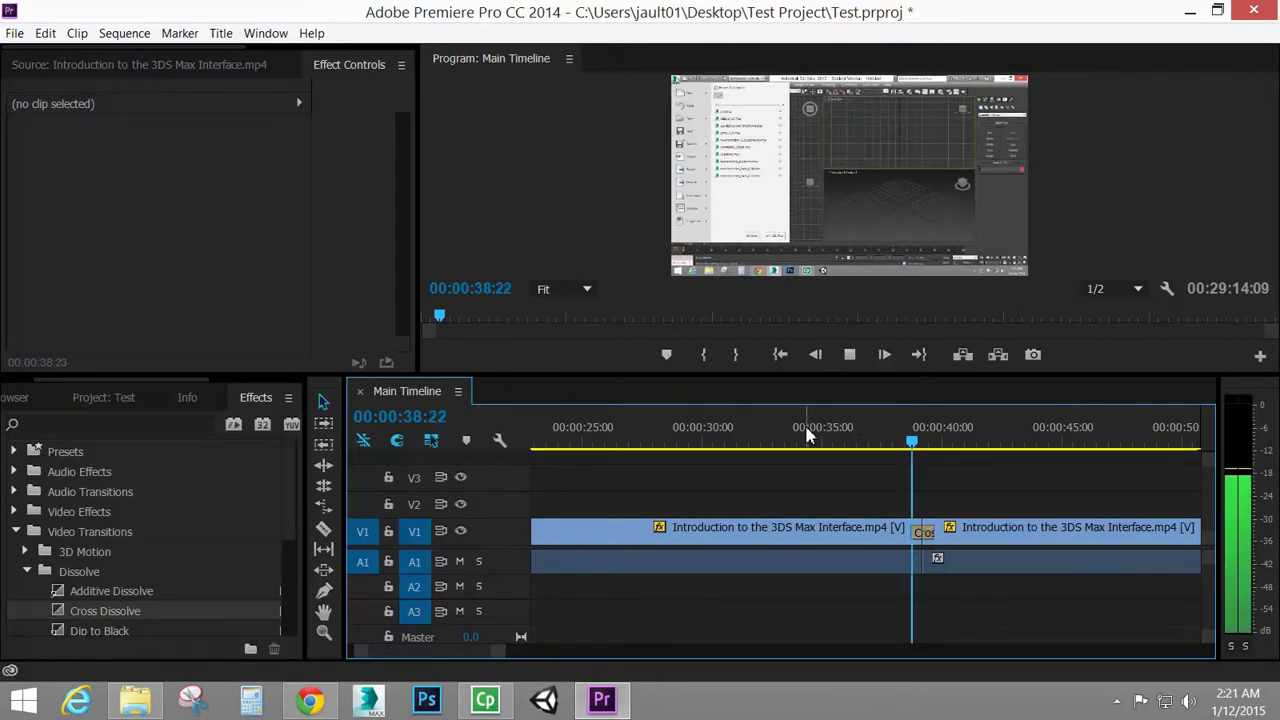
pyautogui.press('space')
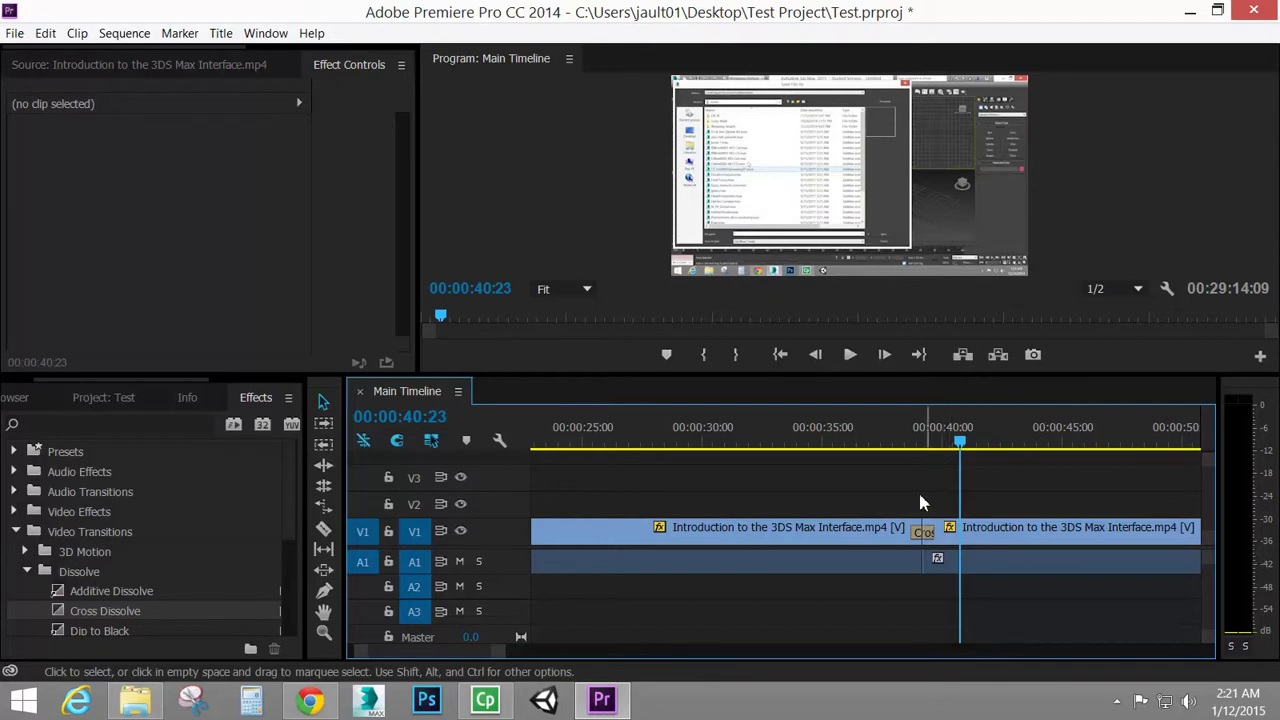
# - Place Constant Power from Audio Transitions > Crossfade on the A1 cut and preview it
pyautogui.click(14, 492)
pyautogui.click(25, 511)
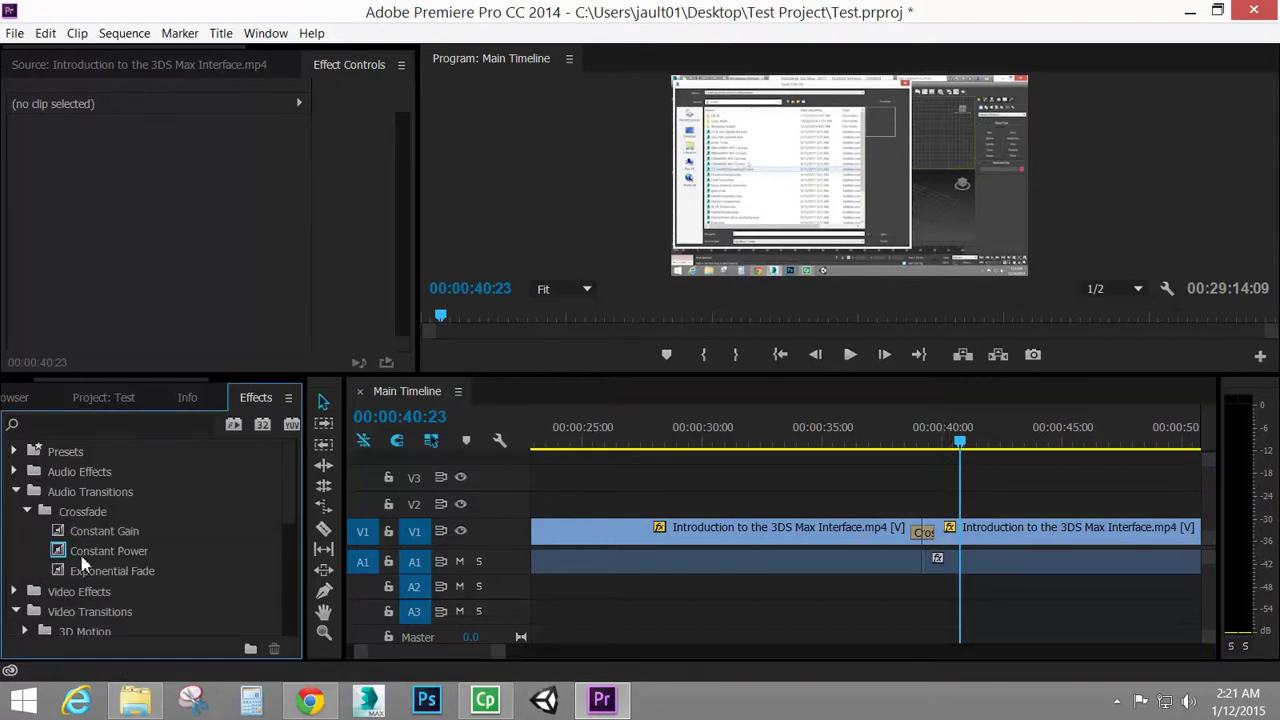
pyautogui.moveTo(66, 551); pyautogui.dragTo(935, 565)
pyautogui.click(895, 441)
pyautogui.press('space')
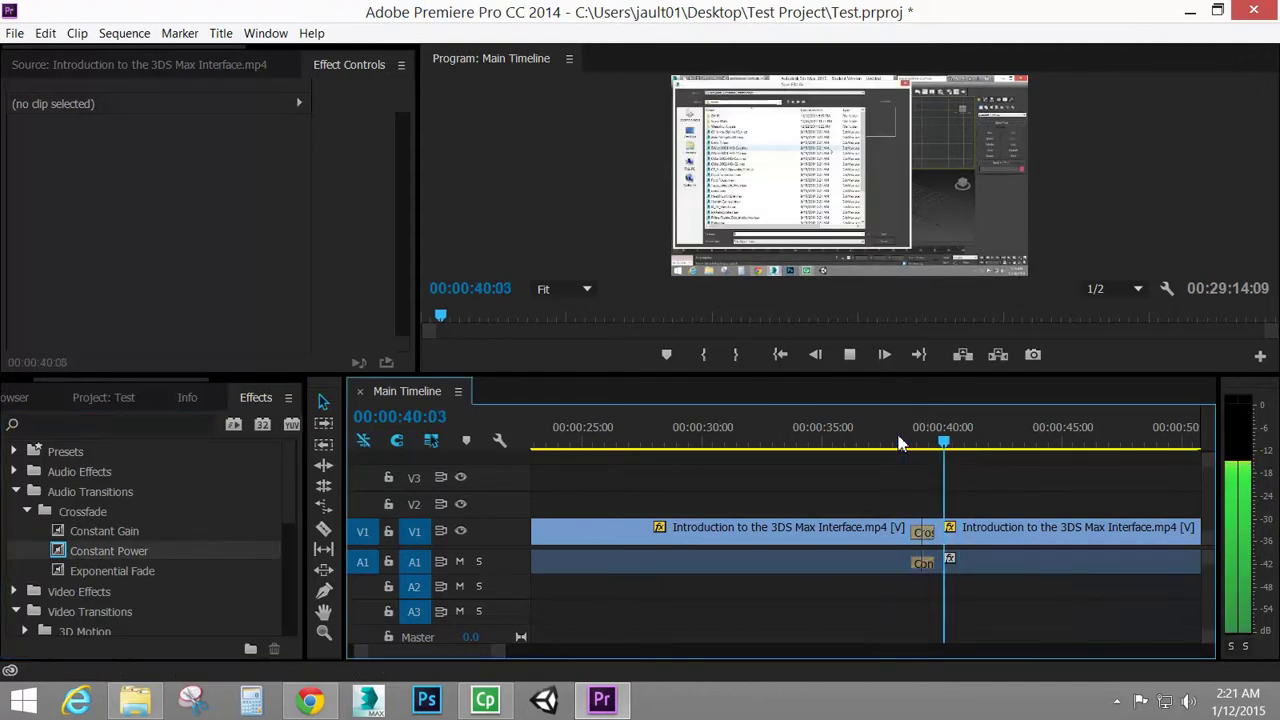
pyautogui.press('space')
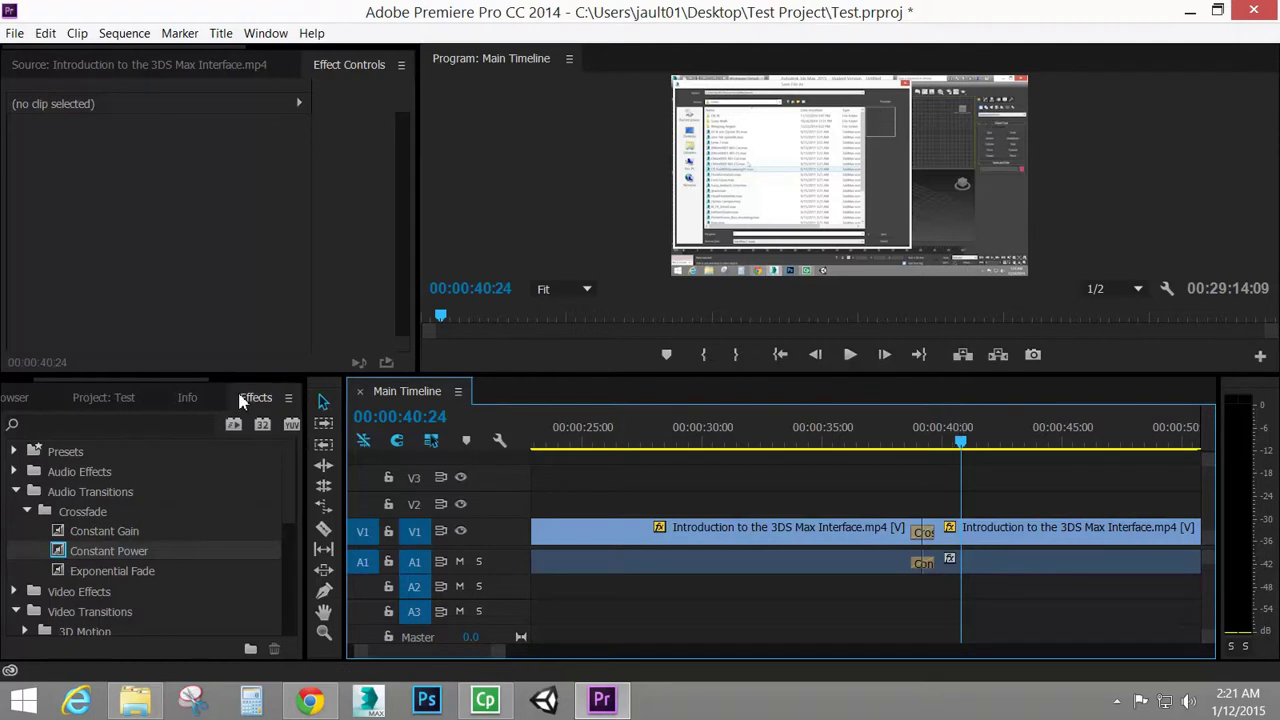
pyautogui.click(188, 398)
pyautogui.click(108, 400)
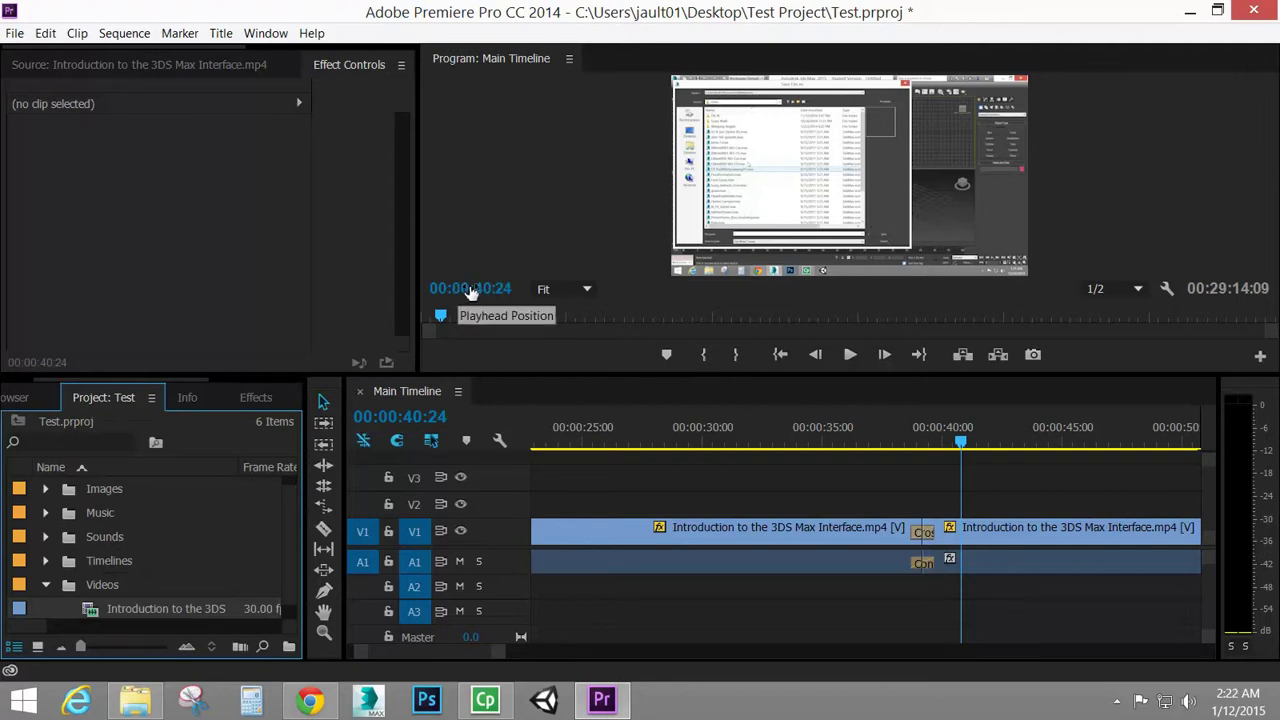
pyautogui.click(587, 290)
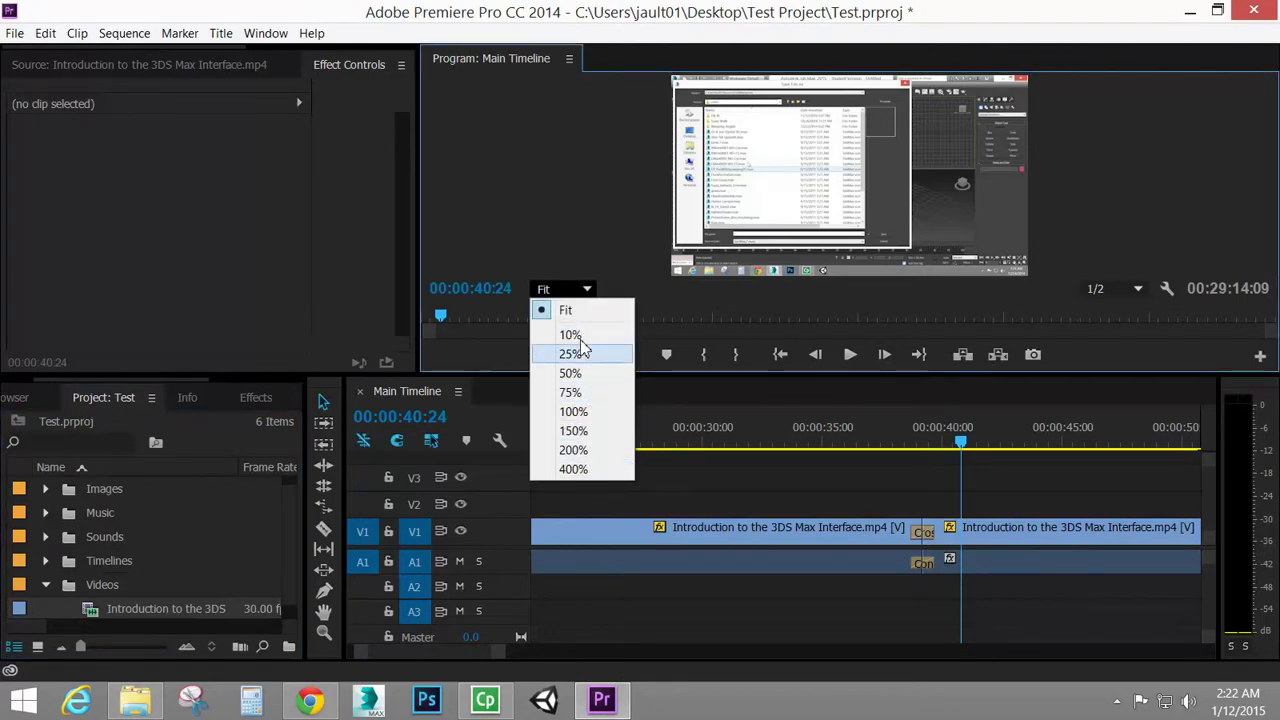
pyautogui.click(780, 354)
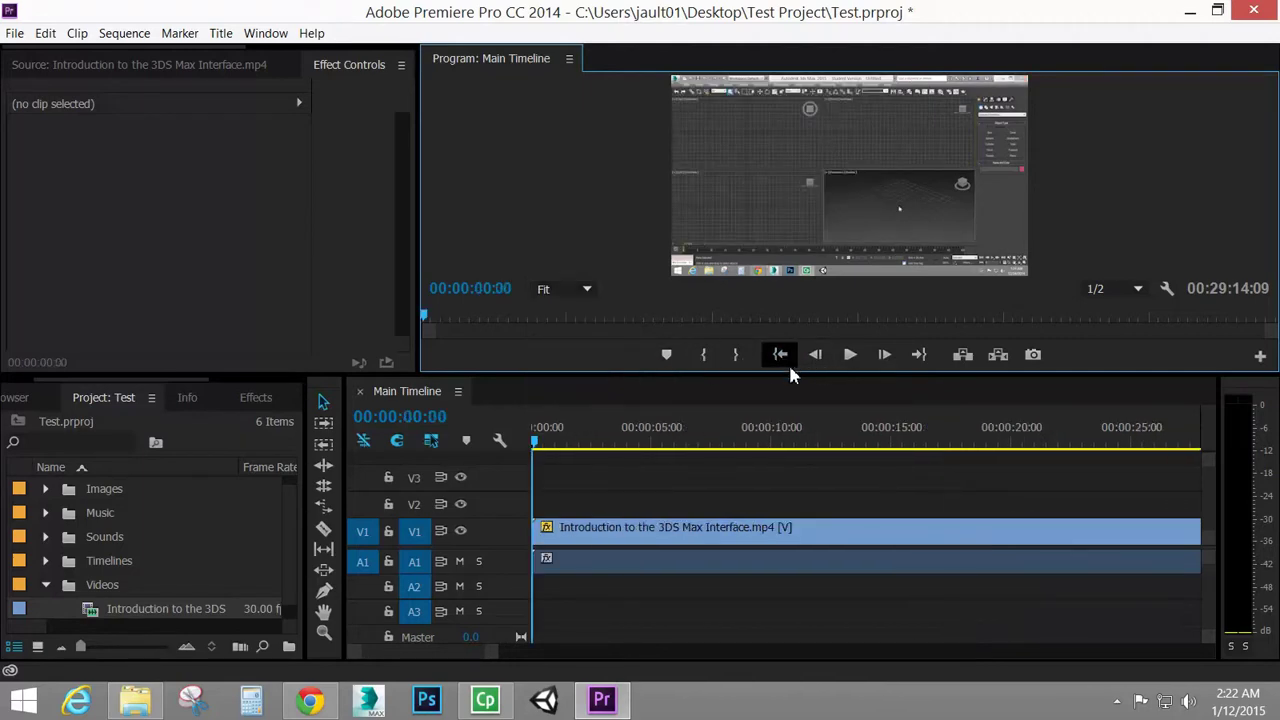
pyautogui.moveTo(790, 375); pyautogui.dragTo(800, 426)
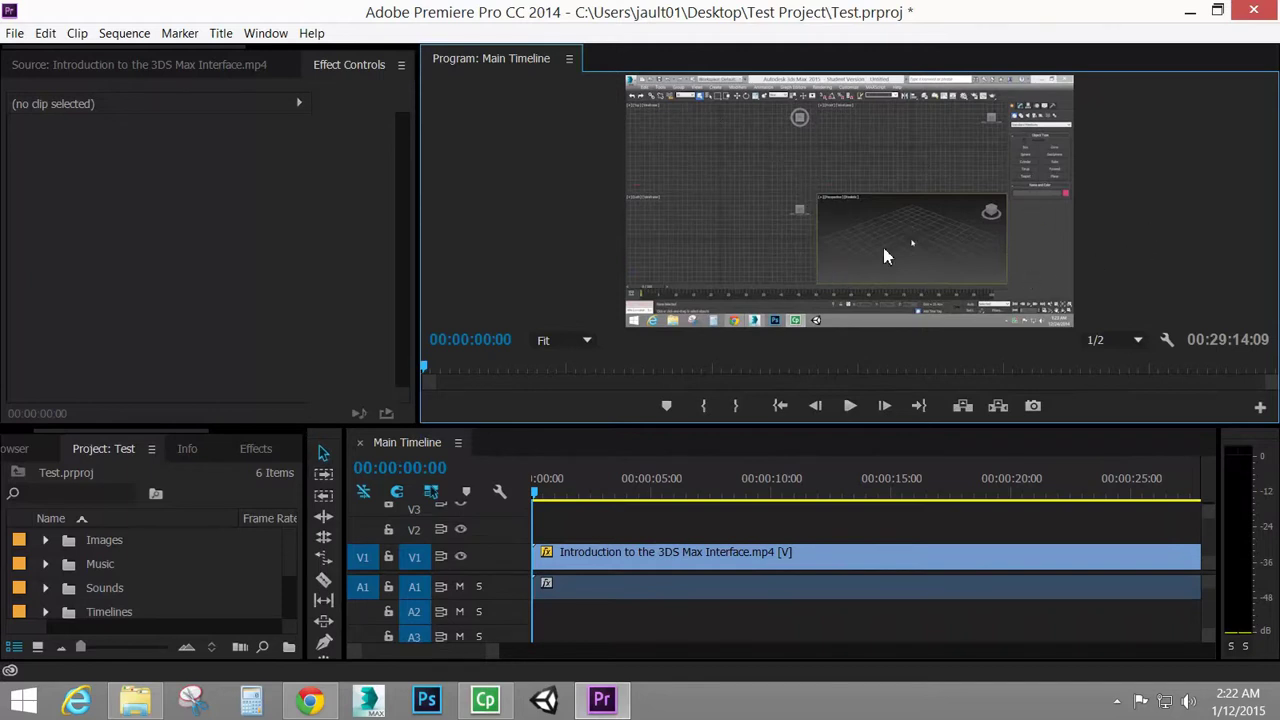
pyautogui.click(550, 341)
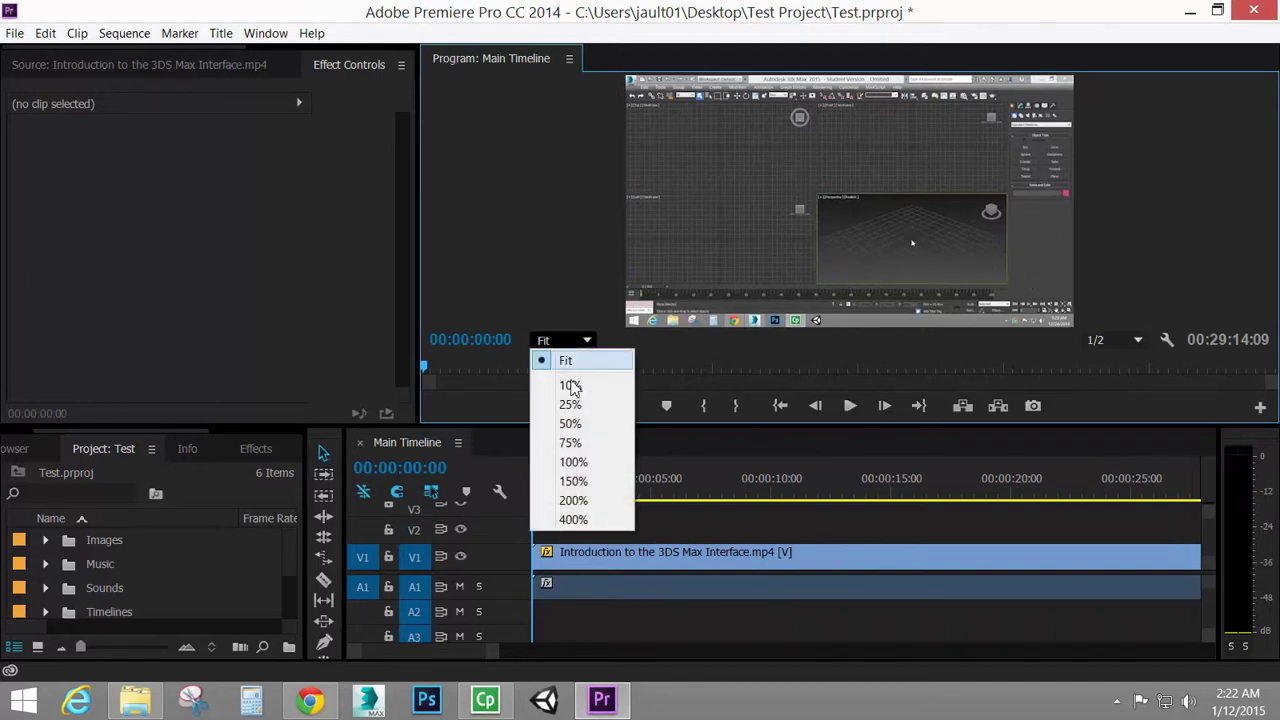
pyautogui.click(568, 381)
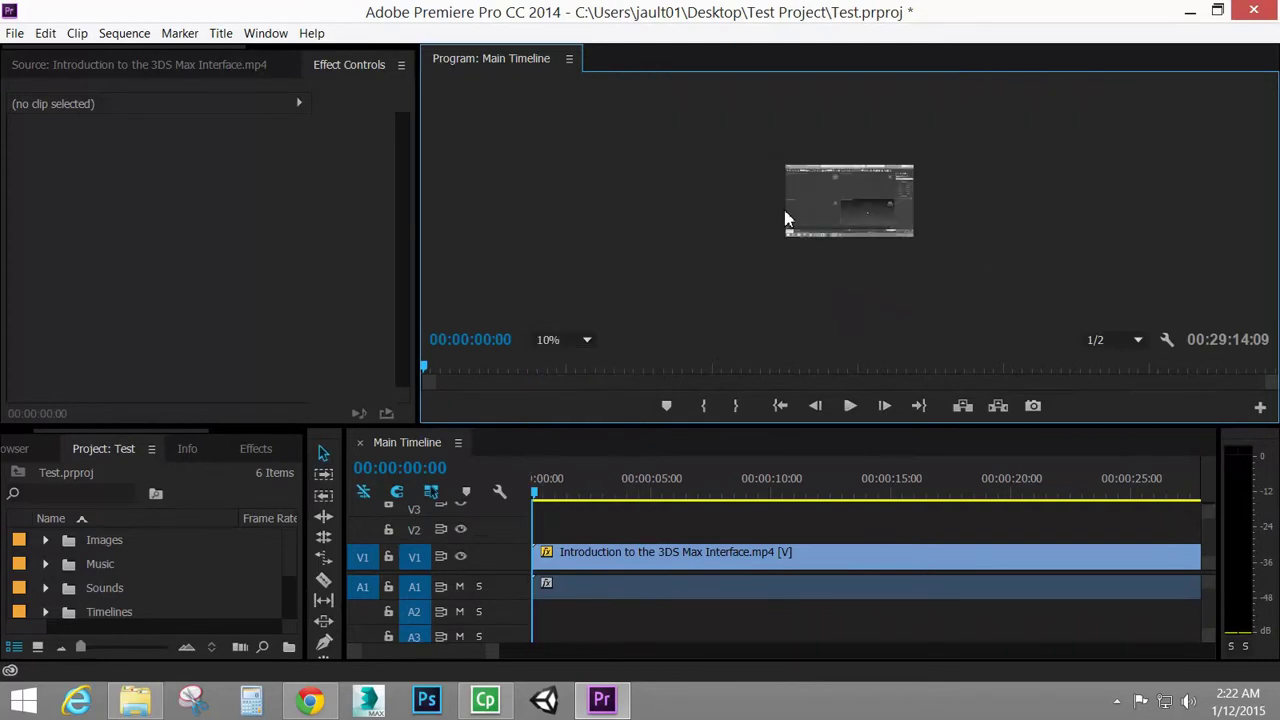
pyautogui.click(588, 342)
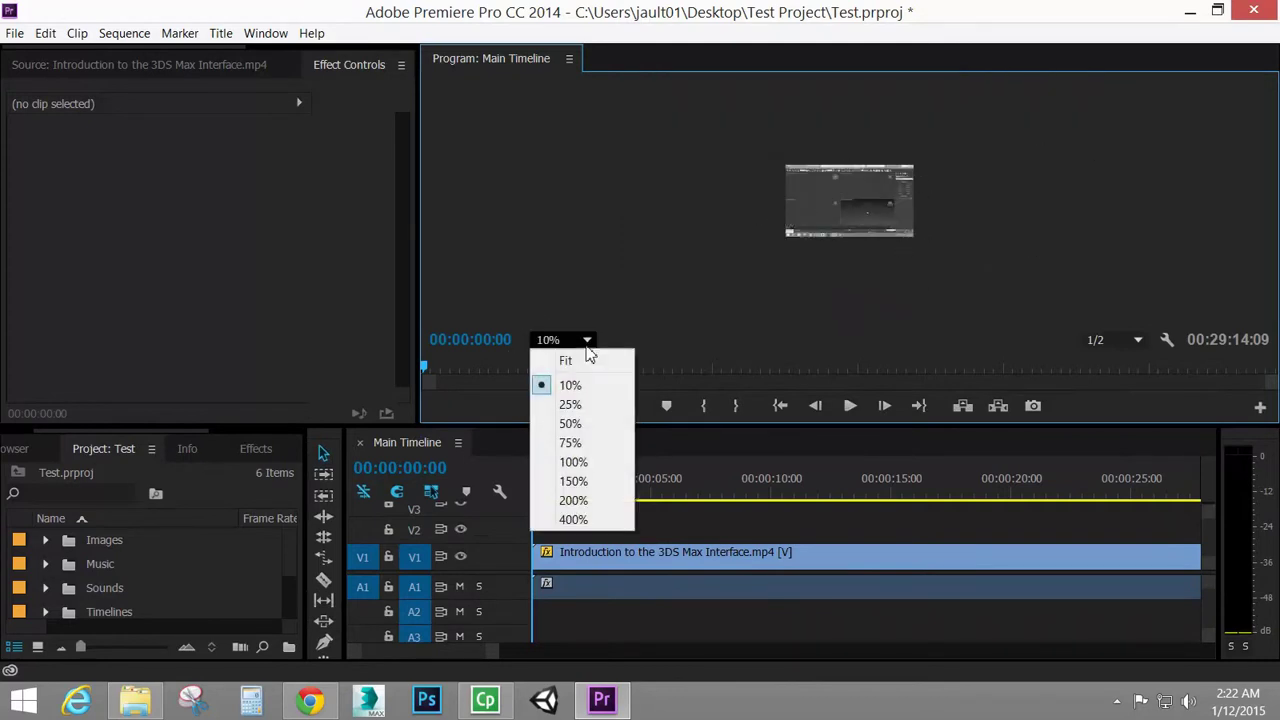
pyautogui.click(586, 463)
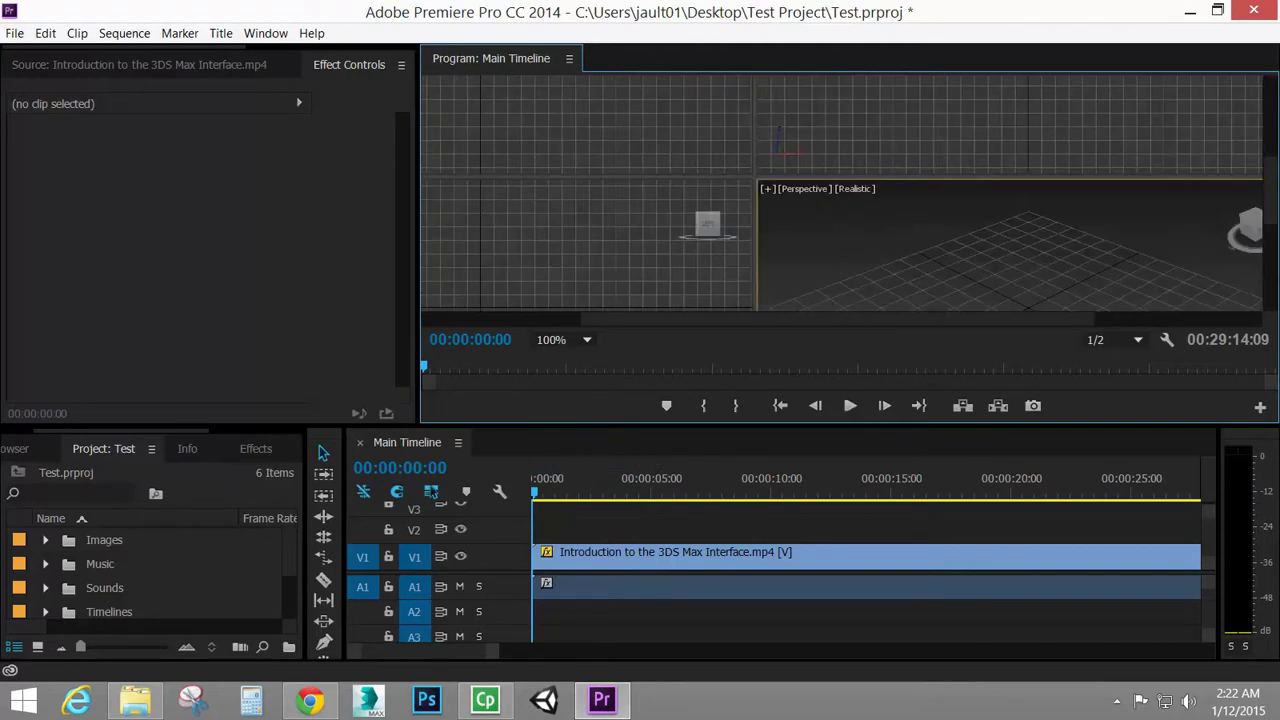
pyautogui.moveTo(1272, 188)
pyautogui.mouseDown()
pyautogui.moveTo(1273, 95)
pyautogui.moveTo(1277, 258)
pyautogui.moveTo(1275, 195)
pyautogui.mouseUp()
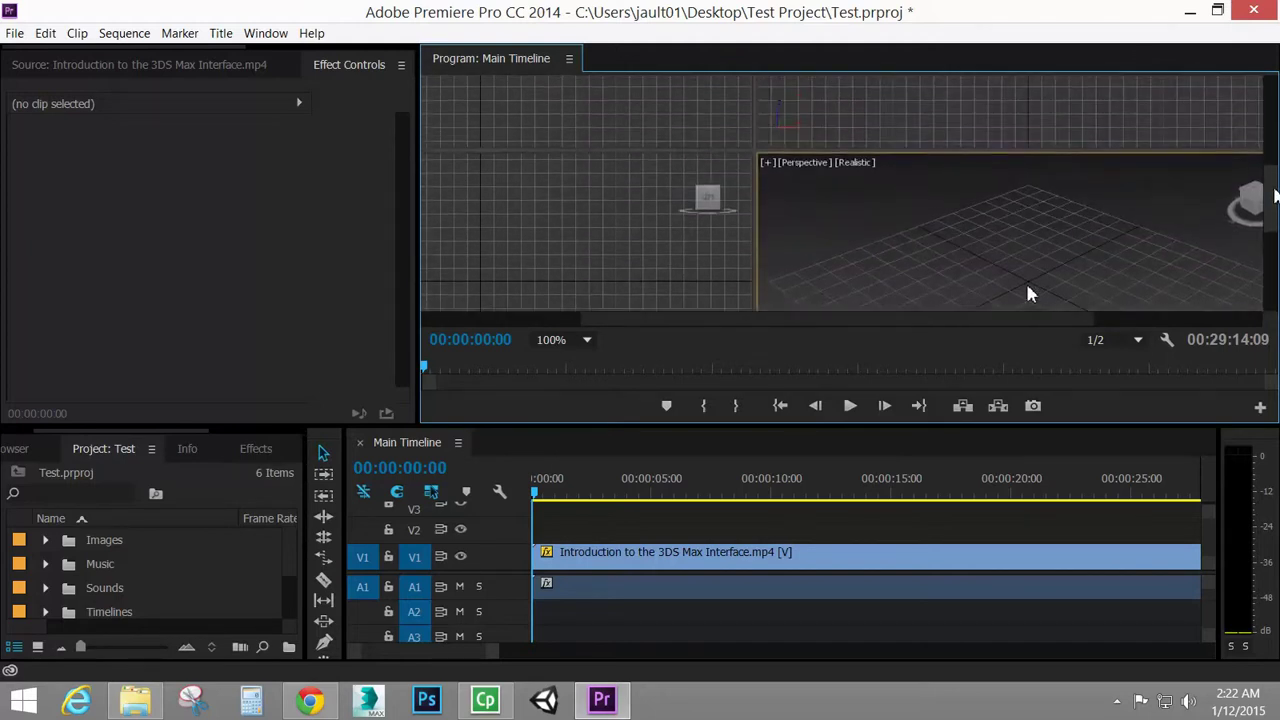
pyautogui.click(587, 340)
pyautogui.click(566, 360)
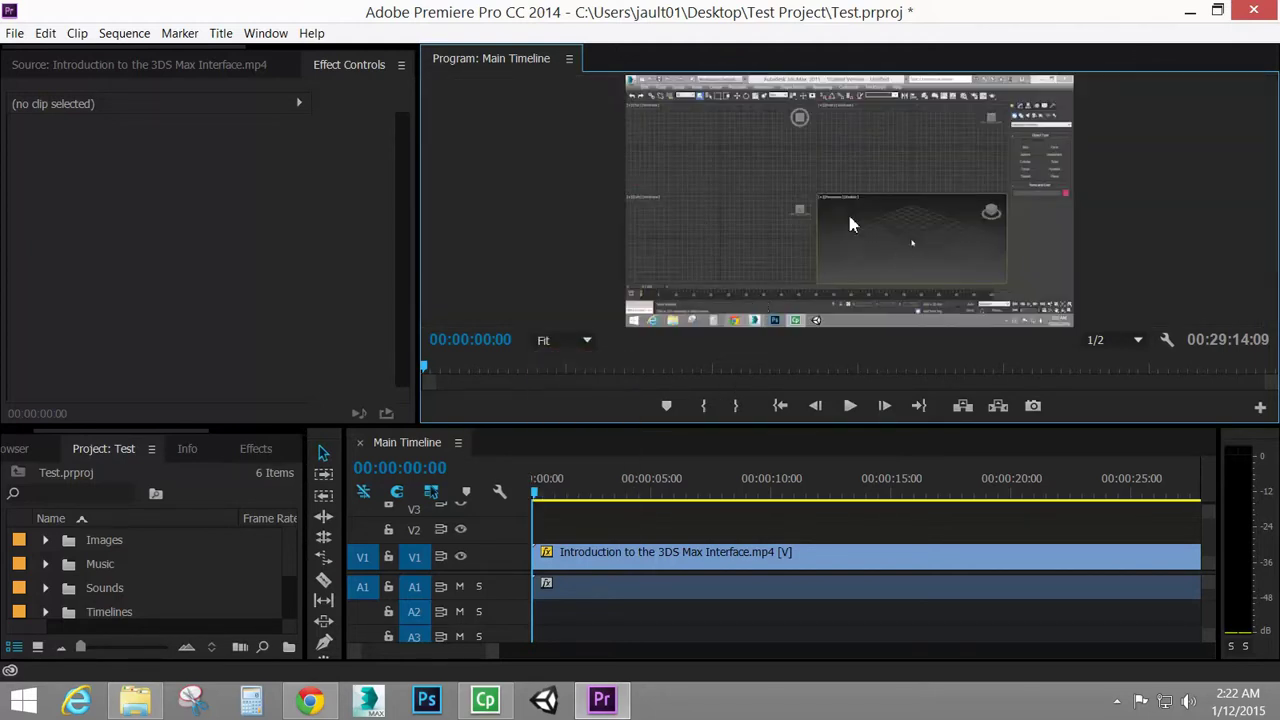
# - Switch playback resolution to Full, then 1/4, and set monitor magnification to 100%
pyautogui.click(1138, 342)
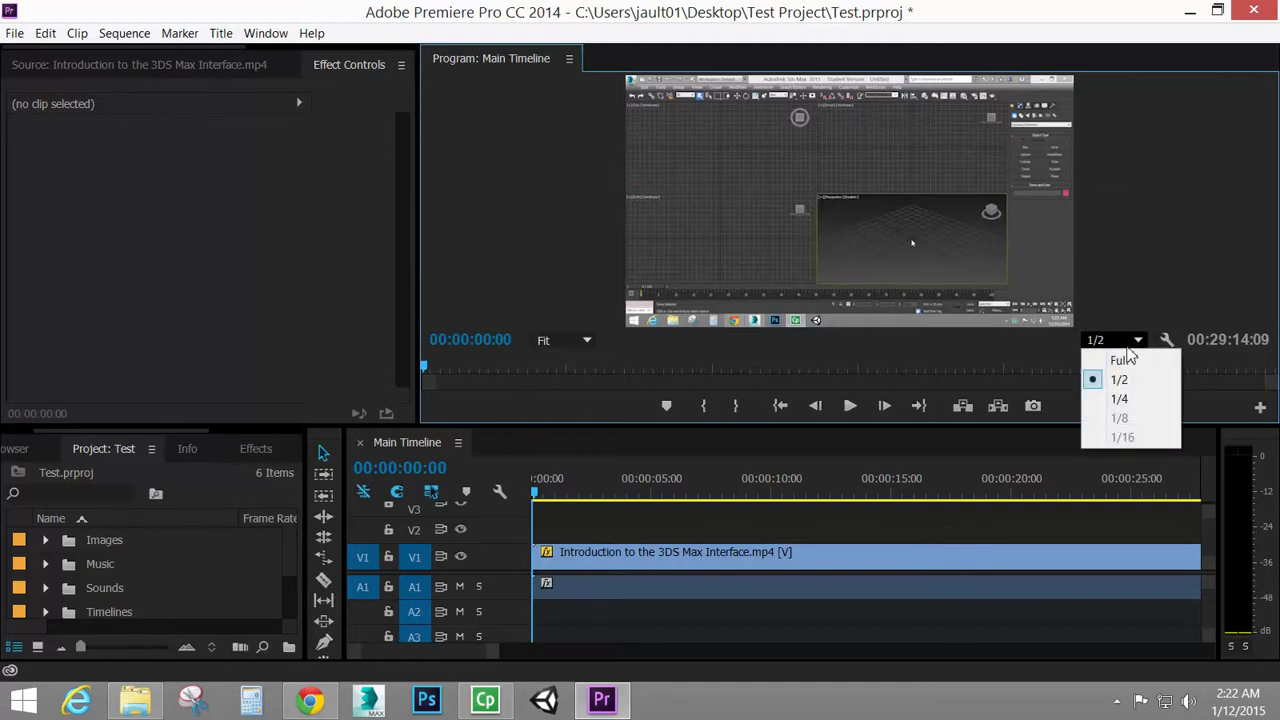
pyautogui.click(1133, 366)
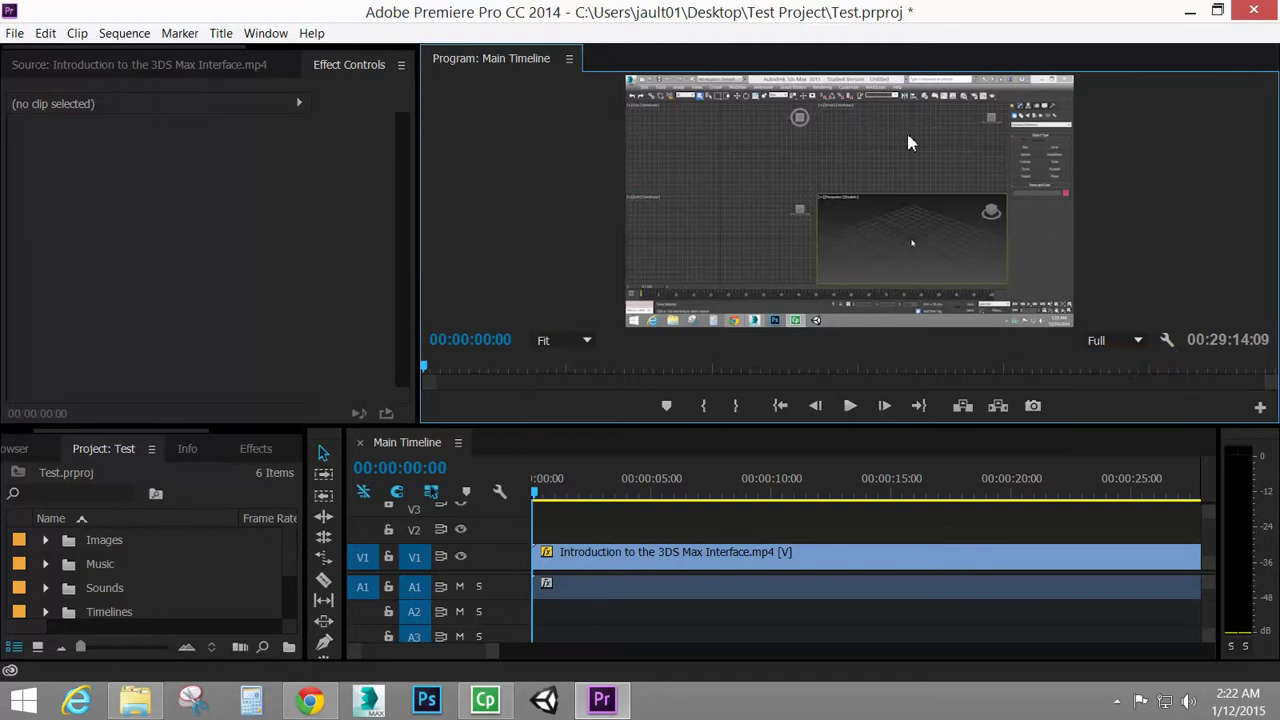
pyautogui.click(1140, 339)
pyautogui.click(1128, 401)
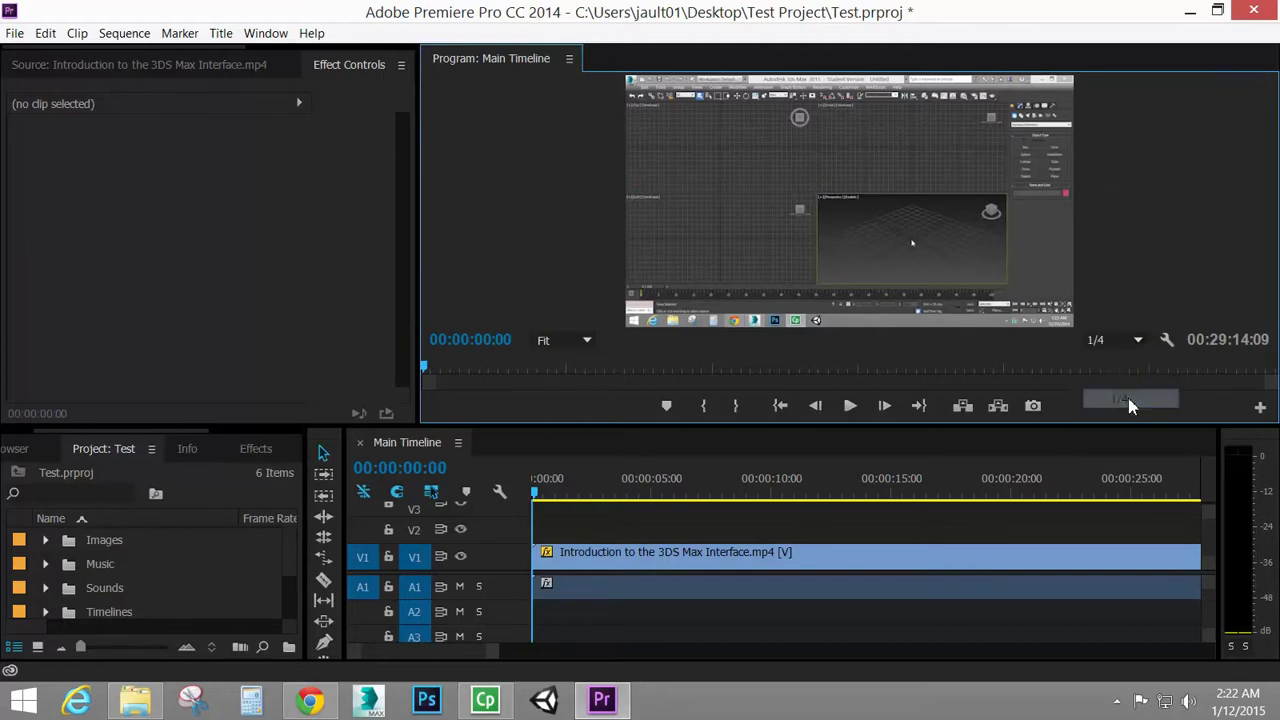
pyautogui.click(556, 342)
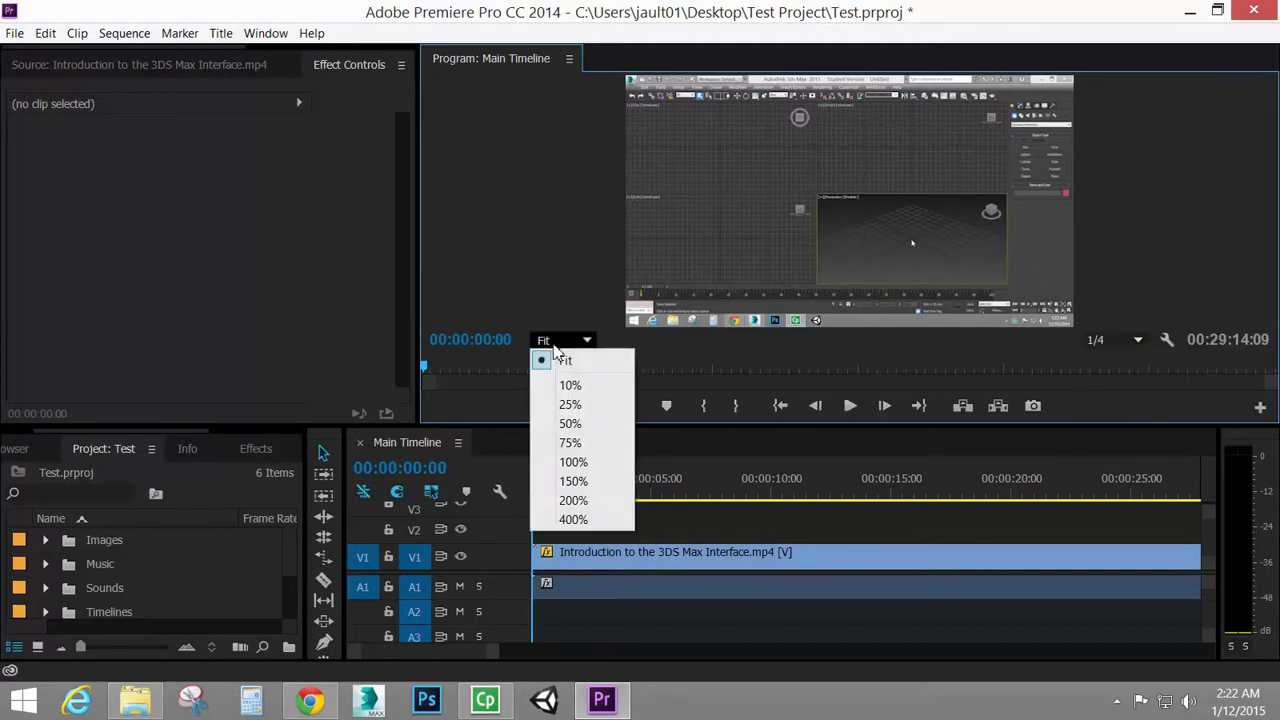
pyautogui.click(570, 460)
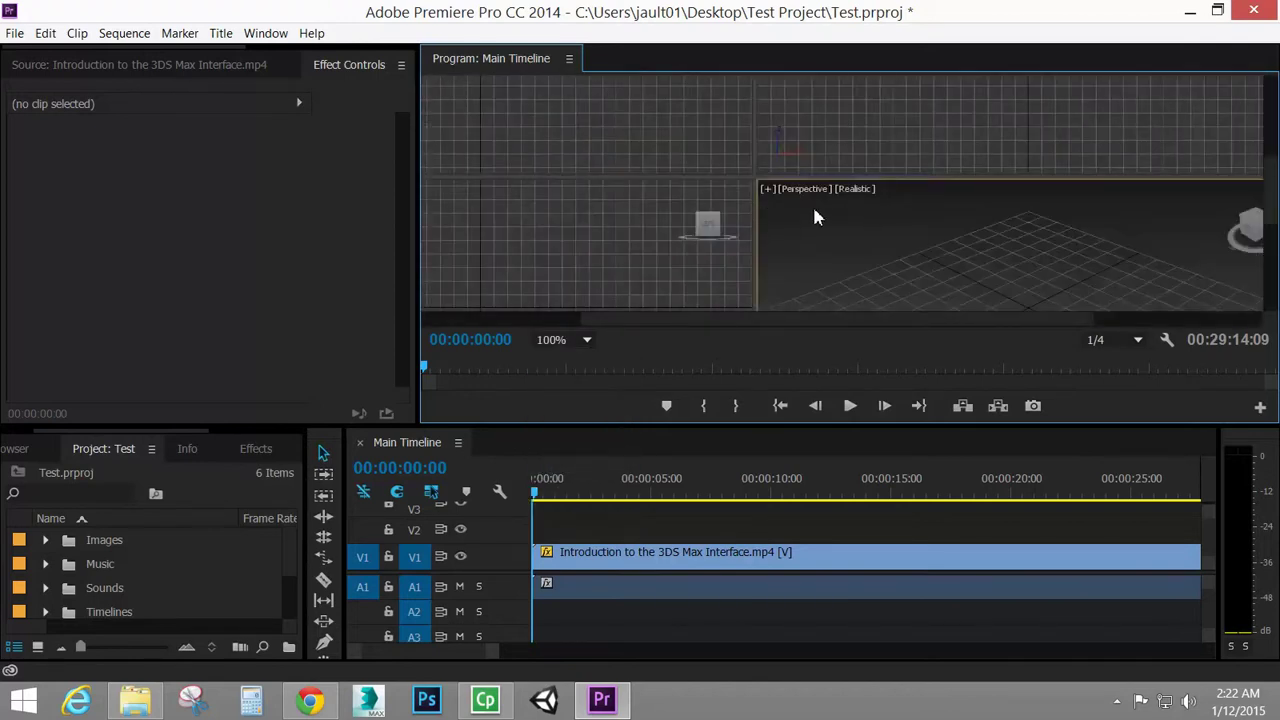
# - Return resolution to 1/4 and play from about 00:00:10:09
pyautogui.click(1108, 343)
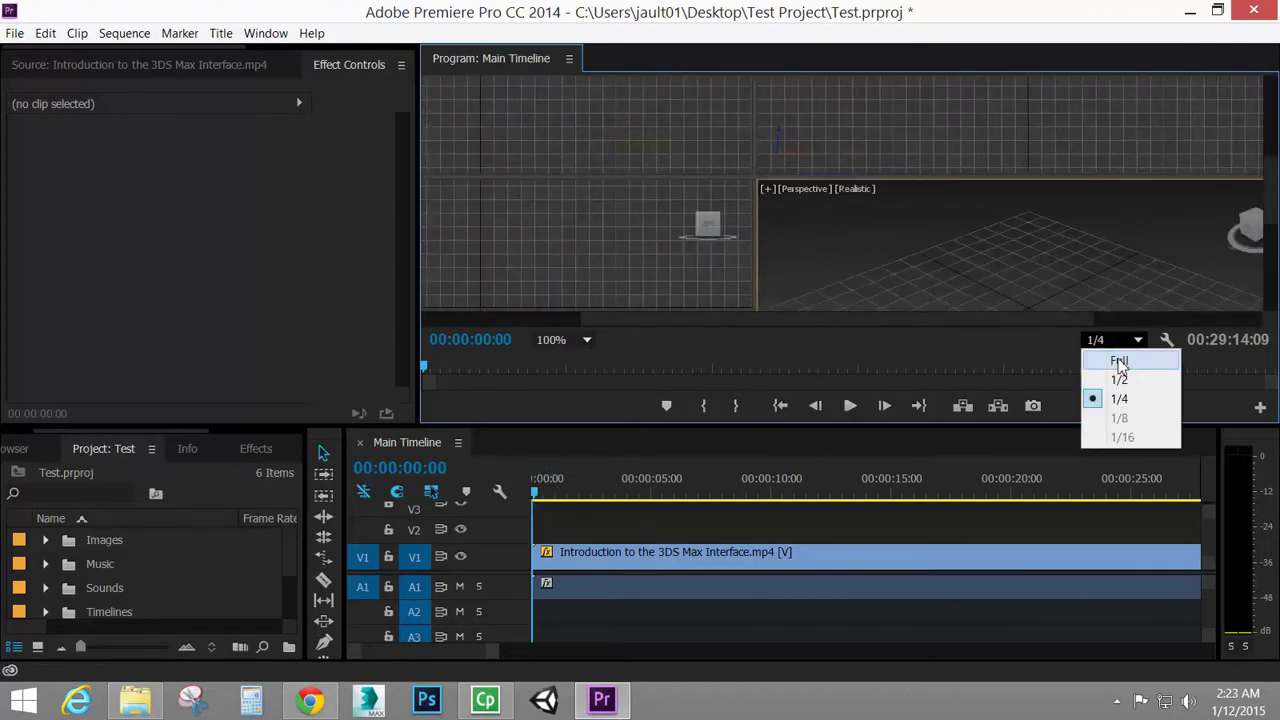
pyautogui.click(1116, 355)
pyautogui.click(1114, 345)
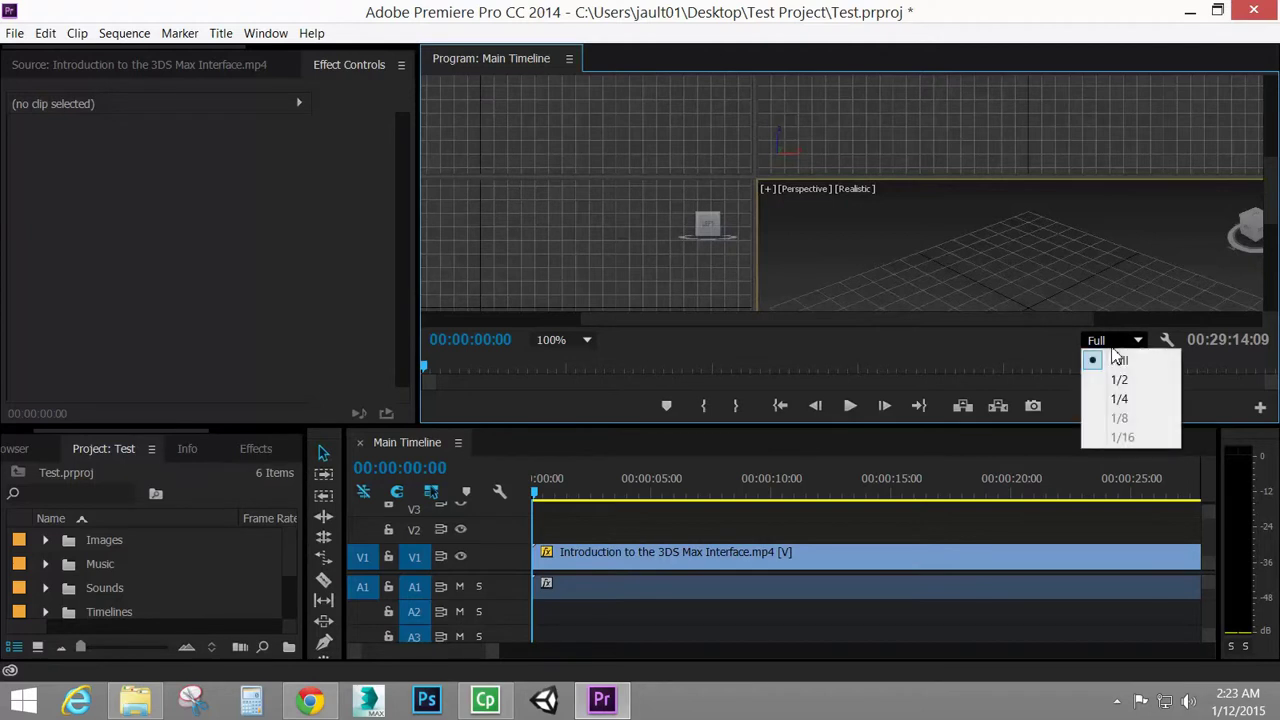
pyautogui.click(1132, 397)
pyautogui.moveTo(424, 367); pyautogui.dragTo(430, 366)
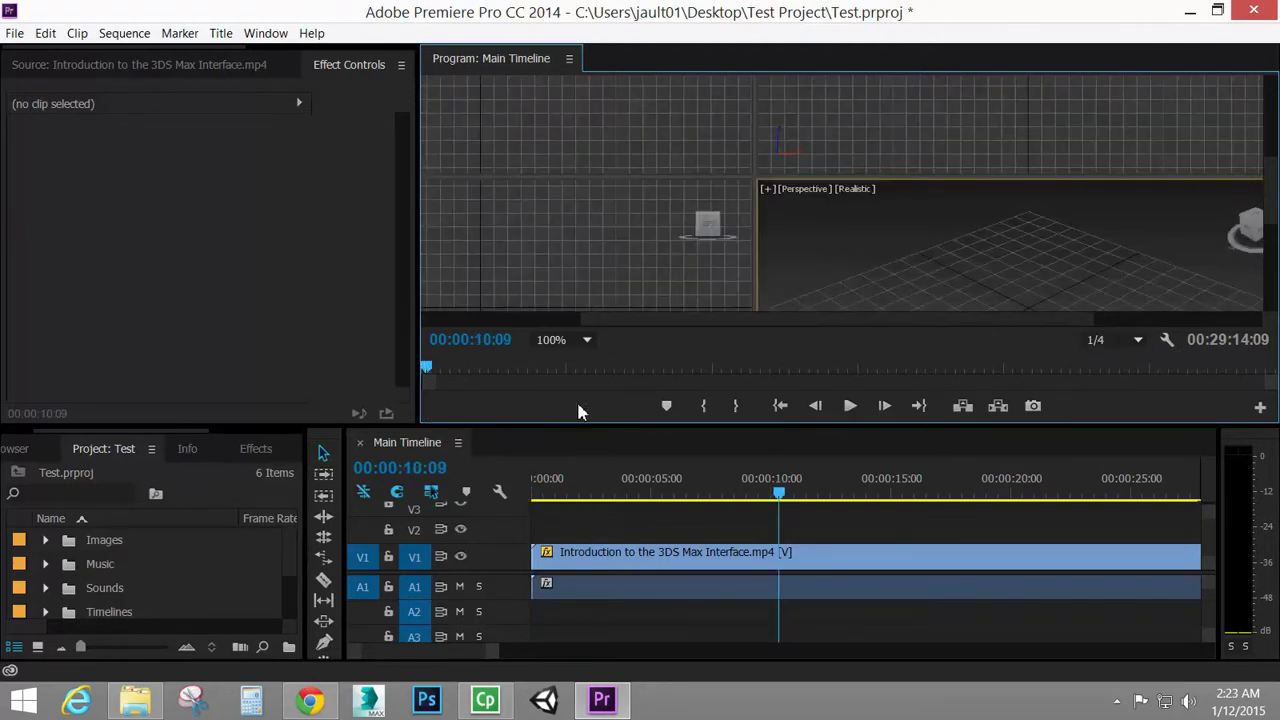
pyautogui.press('space')
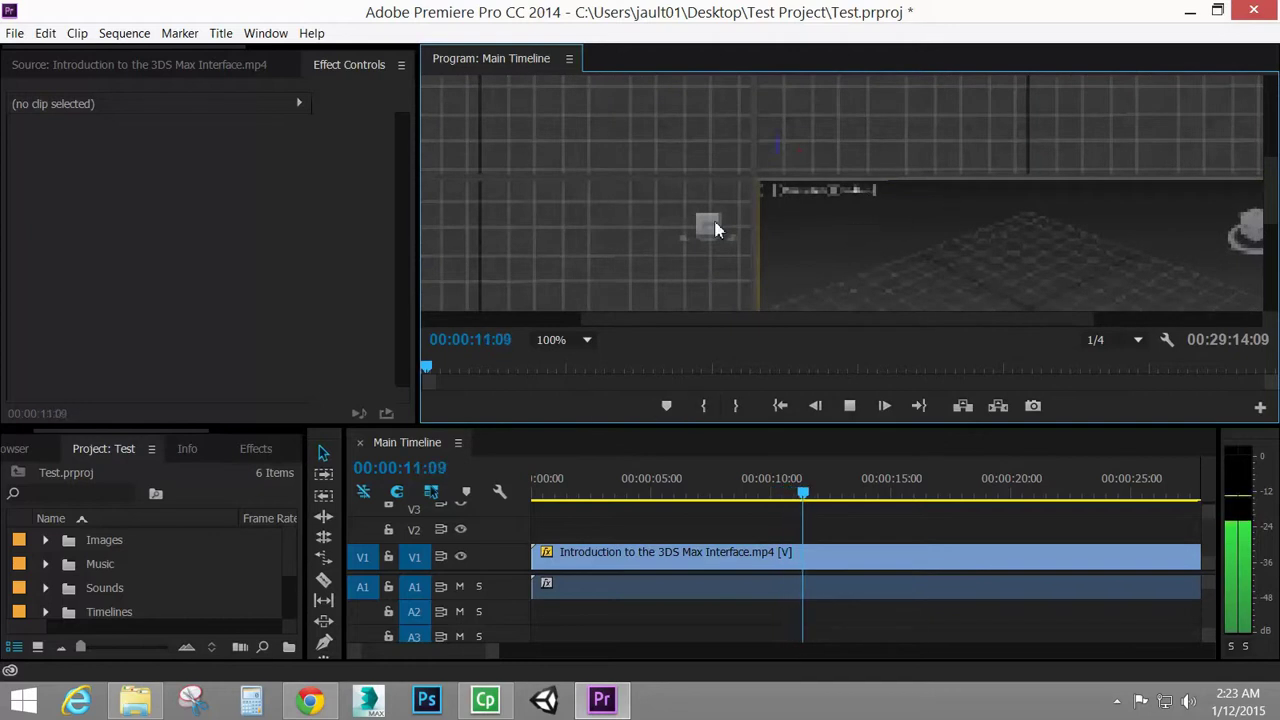
pyautogui.press('space')
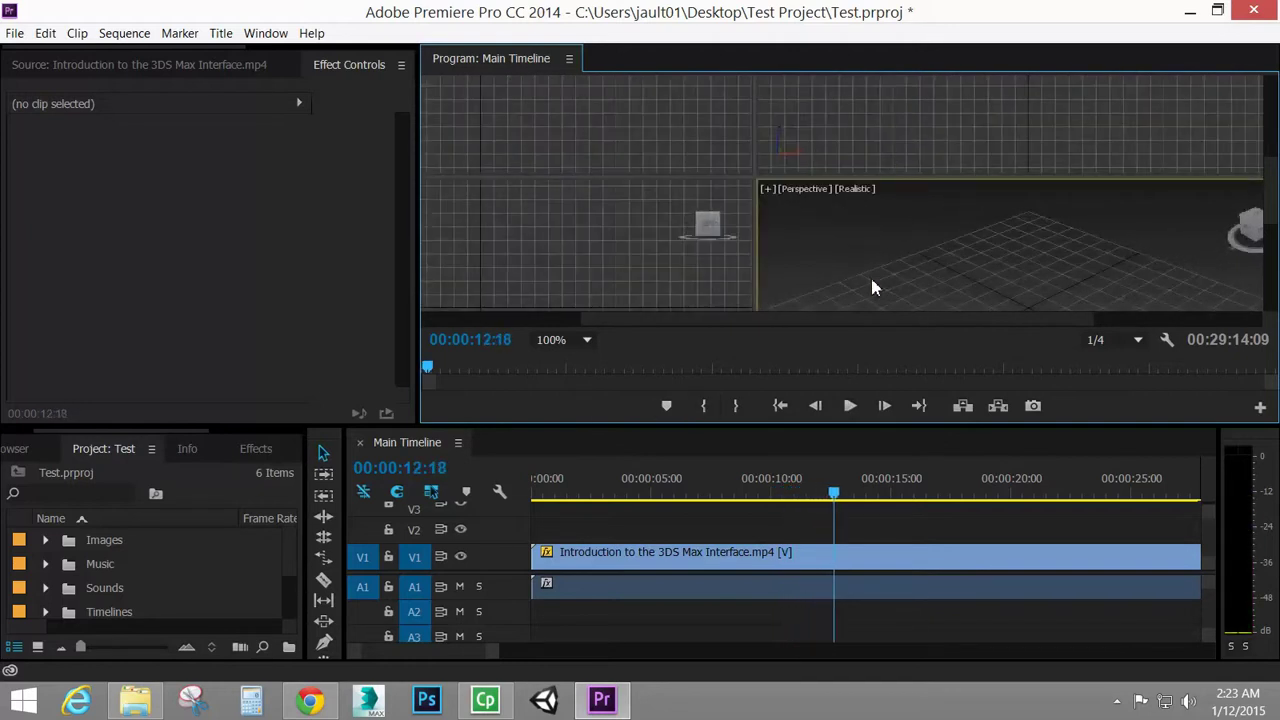
# - Play the clip at Full resolution, then at 1/2 resolution
pyautogui.click(1110, 339)
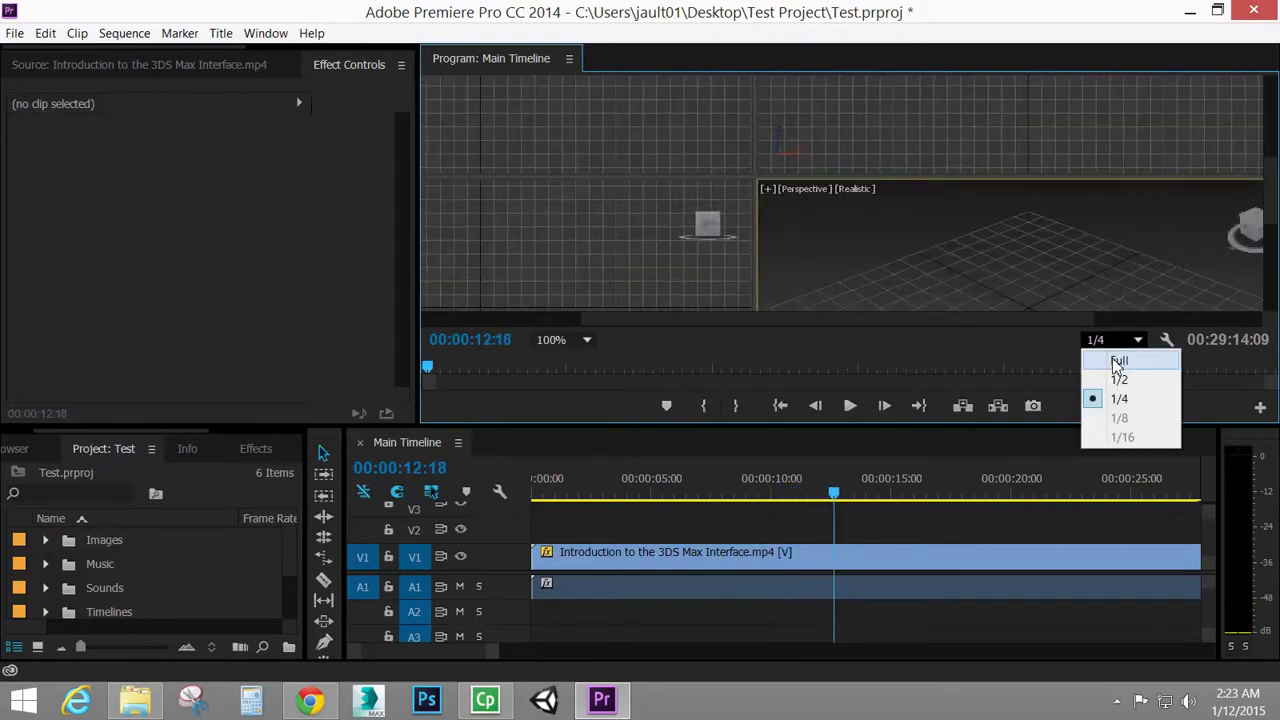
pyautogui.click(1100, 358)
pyautogui.press('space')
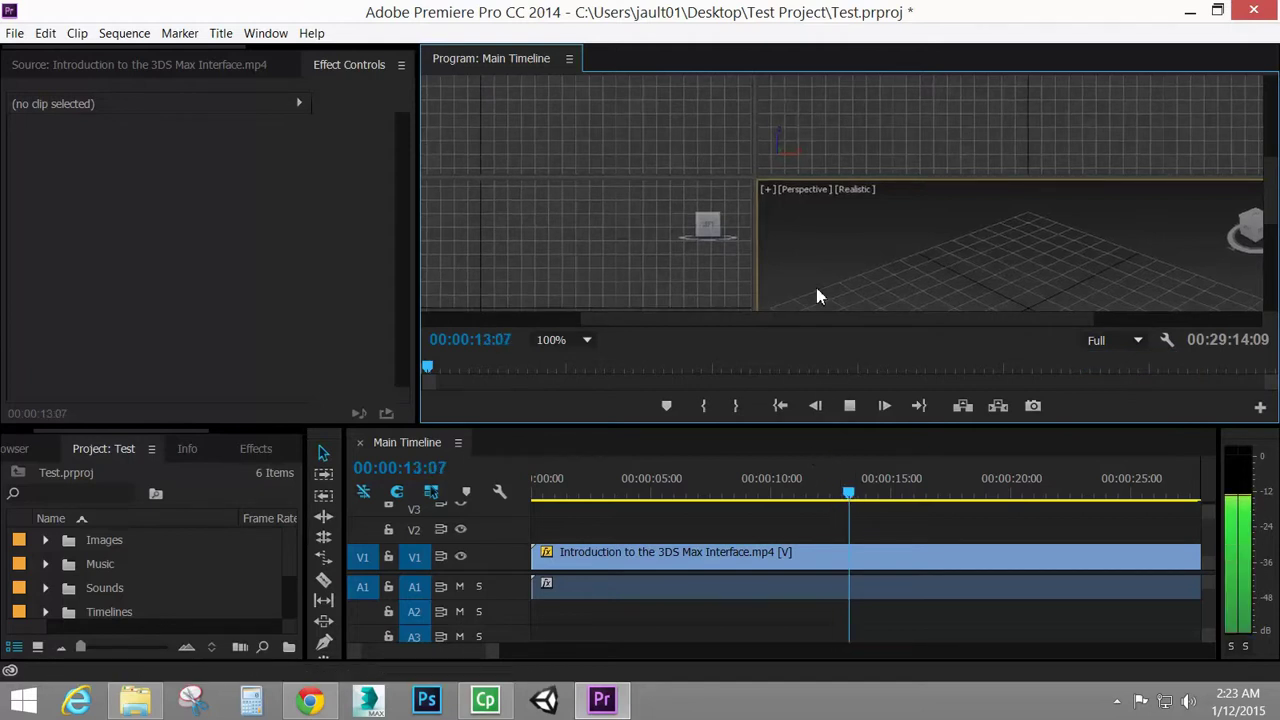
pyautogui.press('space')
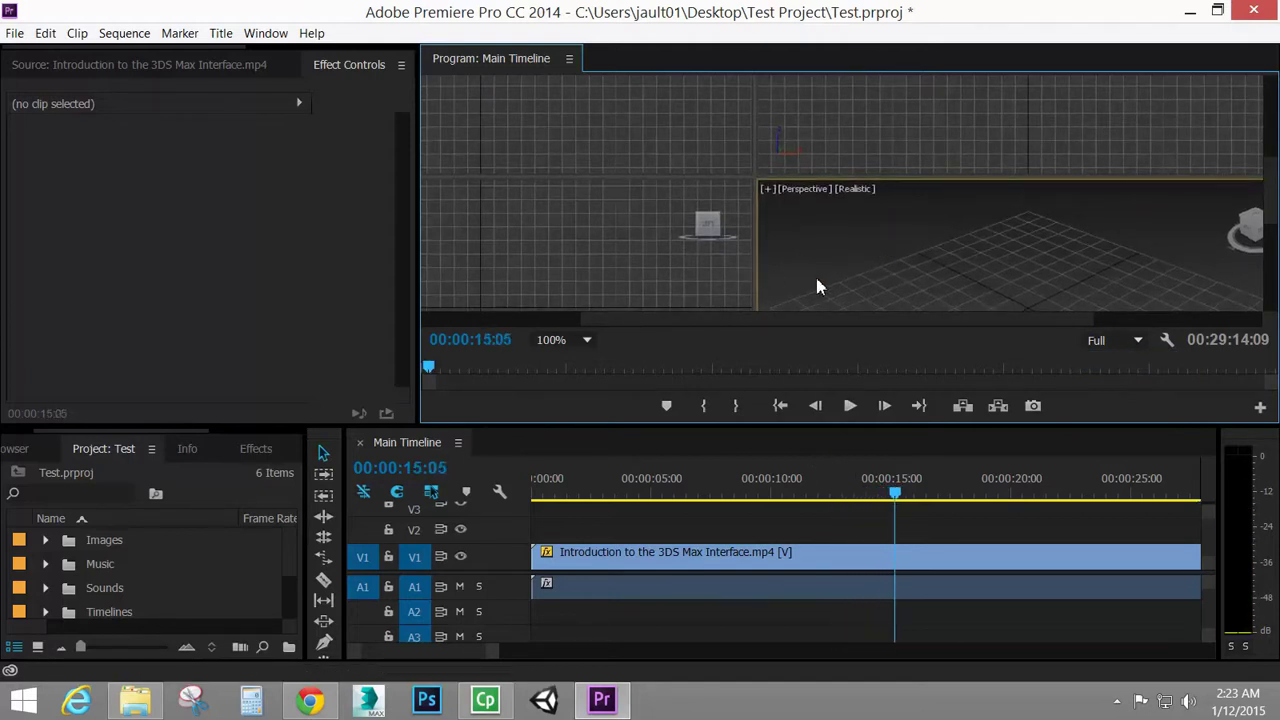
pyautogui.click(1110, 340)
pyautogui.click(1119, 380)
pyautogui.press('space')
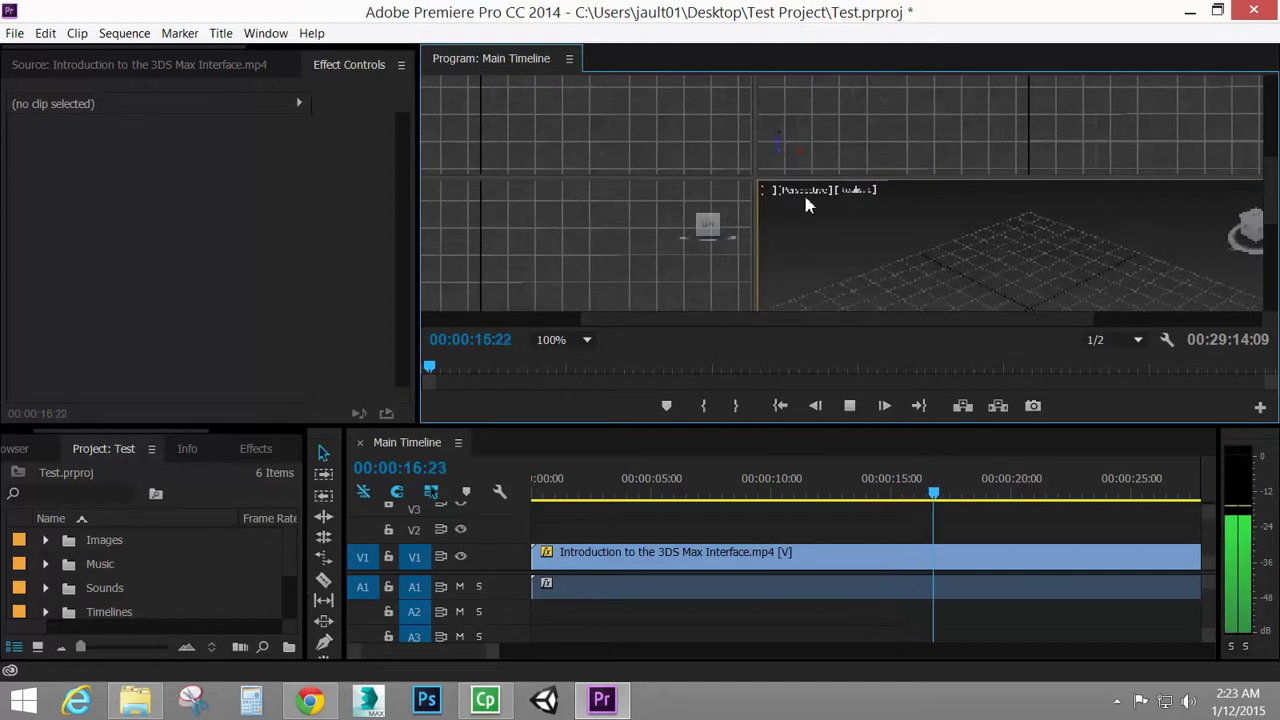
pyautogui.press('space')
# - Set monitor magnification to Fit and play the clip briefly
pyautogui.click(577, 340)
pyautogui.click(569, 357)
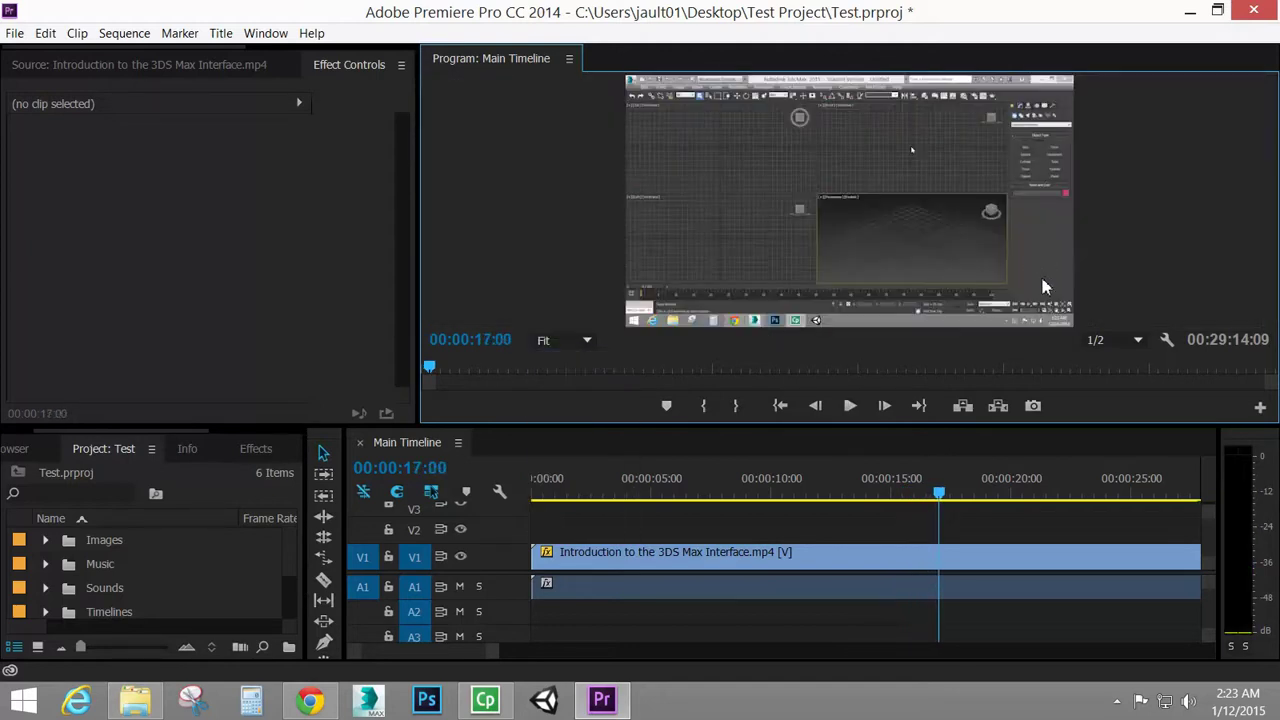
pyautogui.press('space')
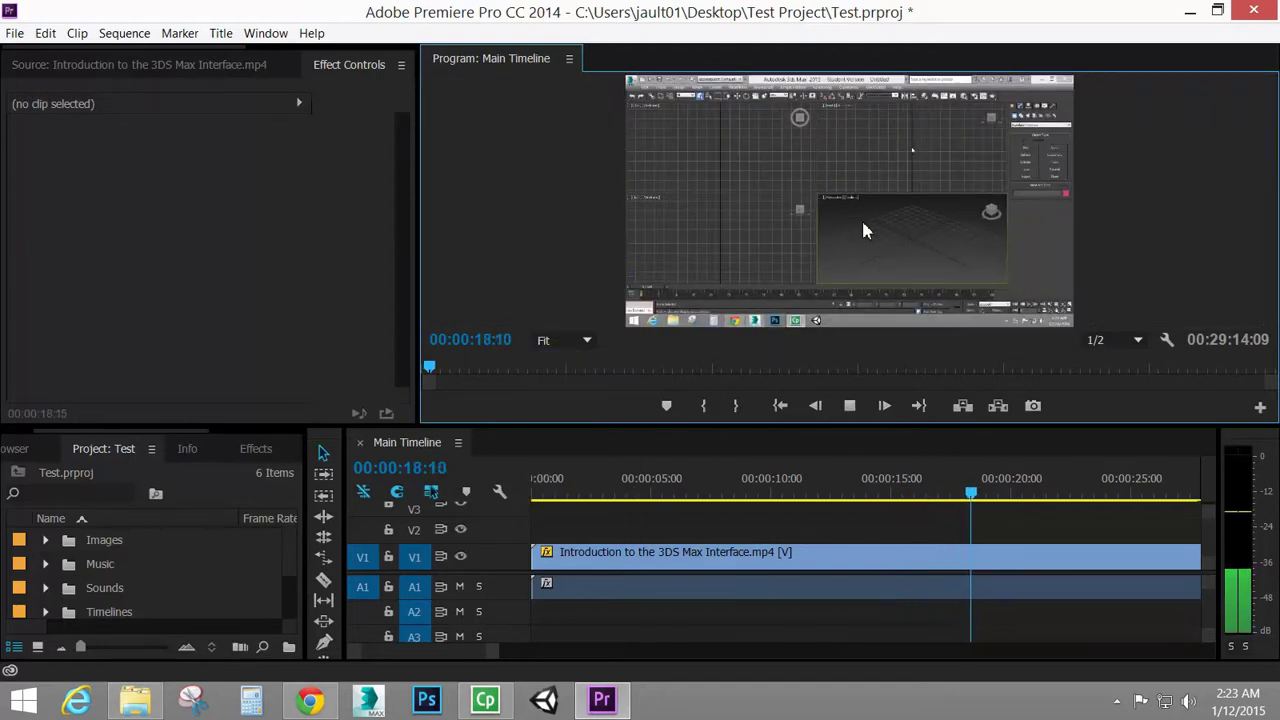
pyautogui.press('space')
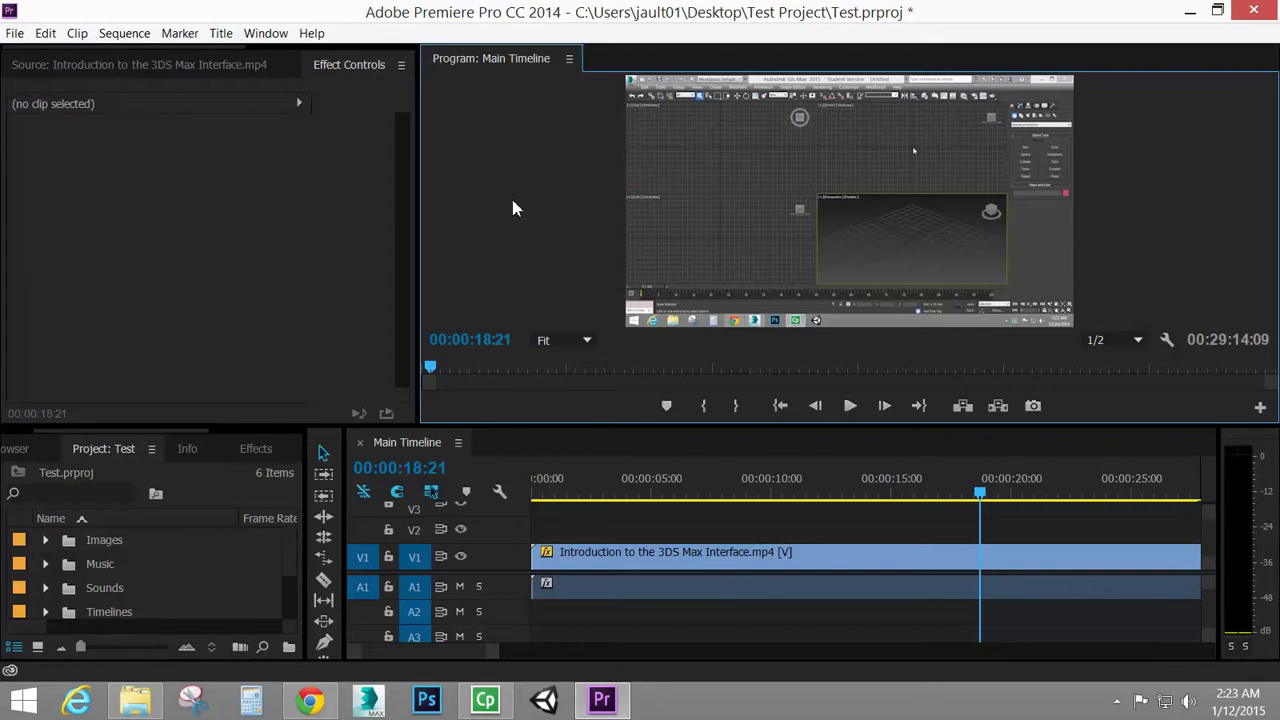
# - Select the V1 clip to show its Motion, Opacity and Volume settings in Effect Controls
pyautogui.click(662, 552)
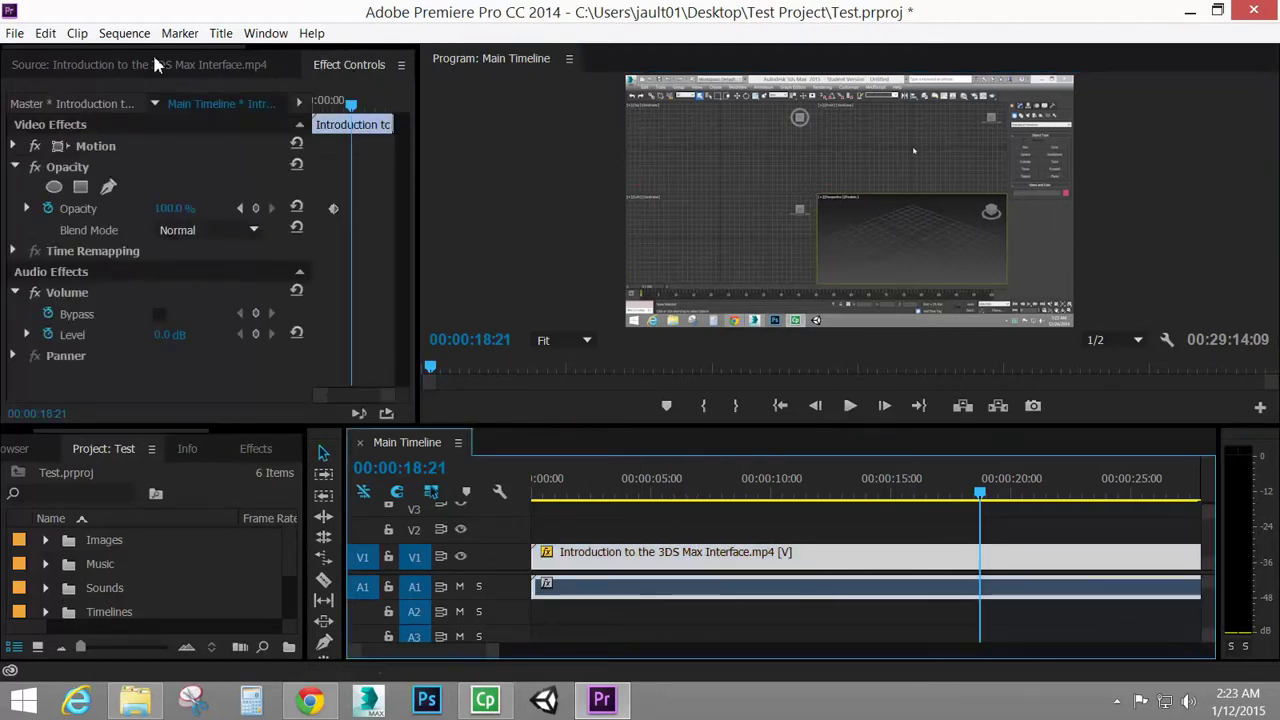
pyautogui.click(15, 34)
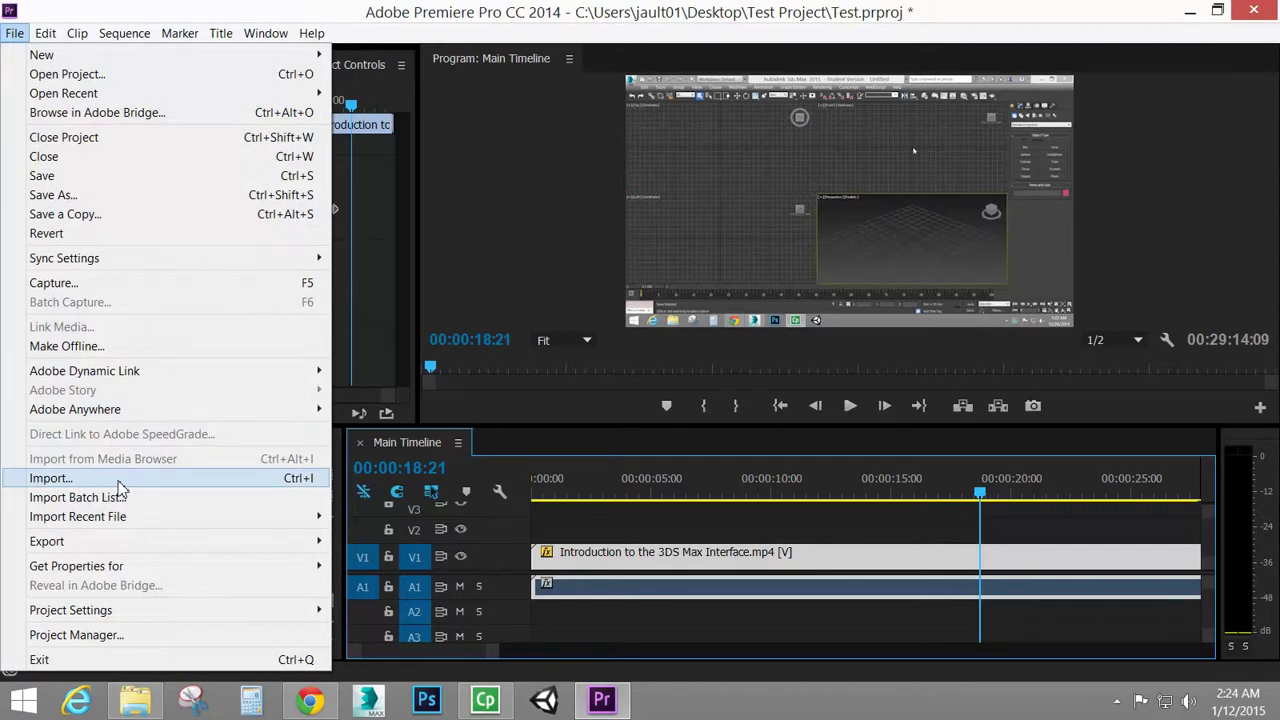
pyautogui.click(492, 35)
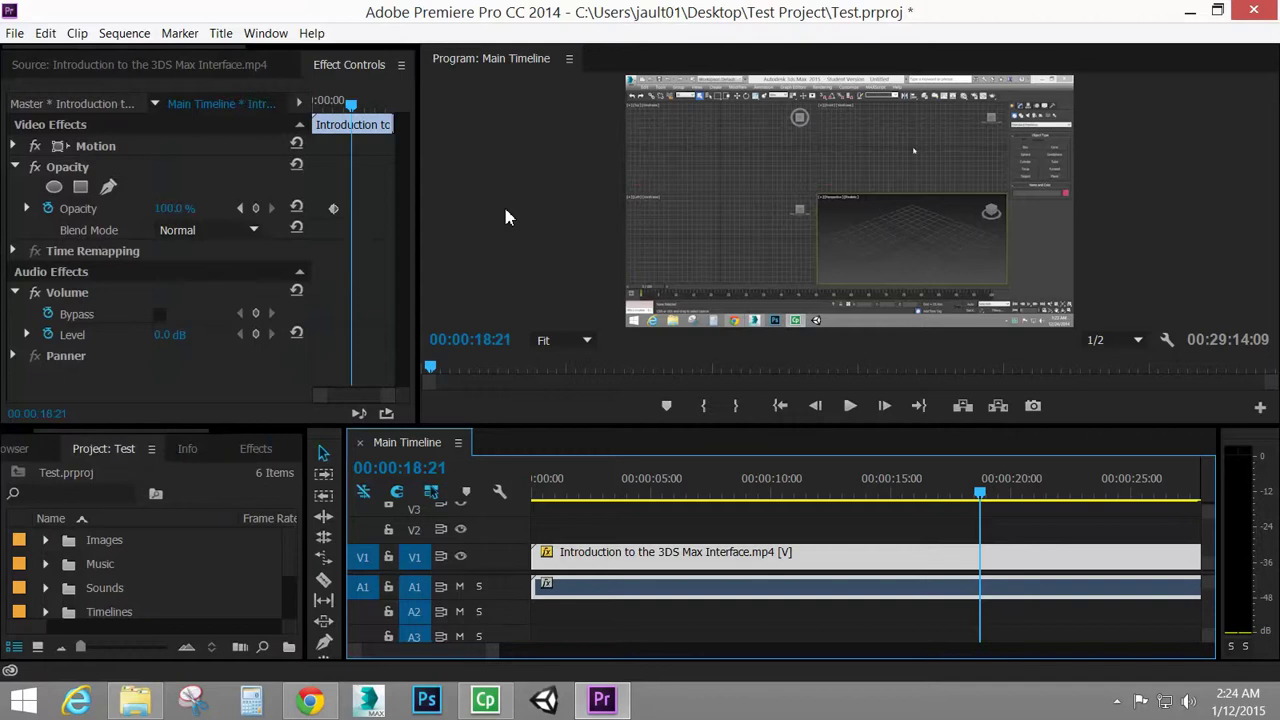